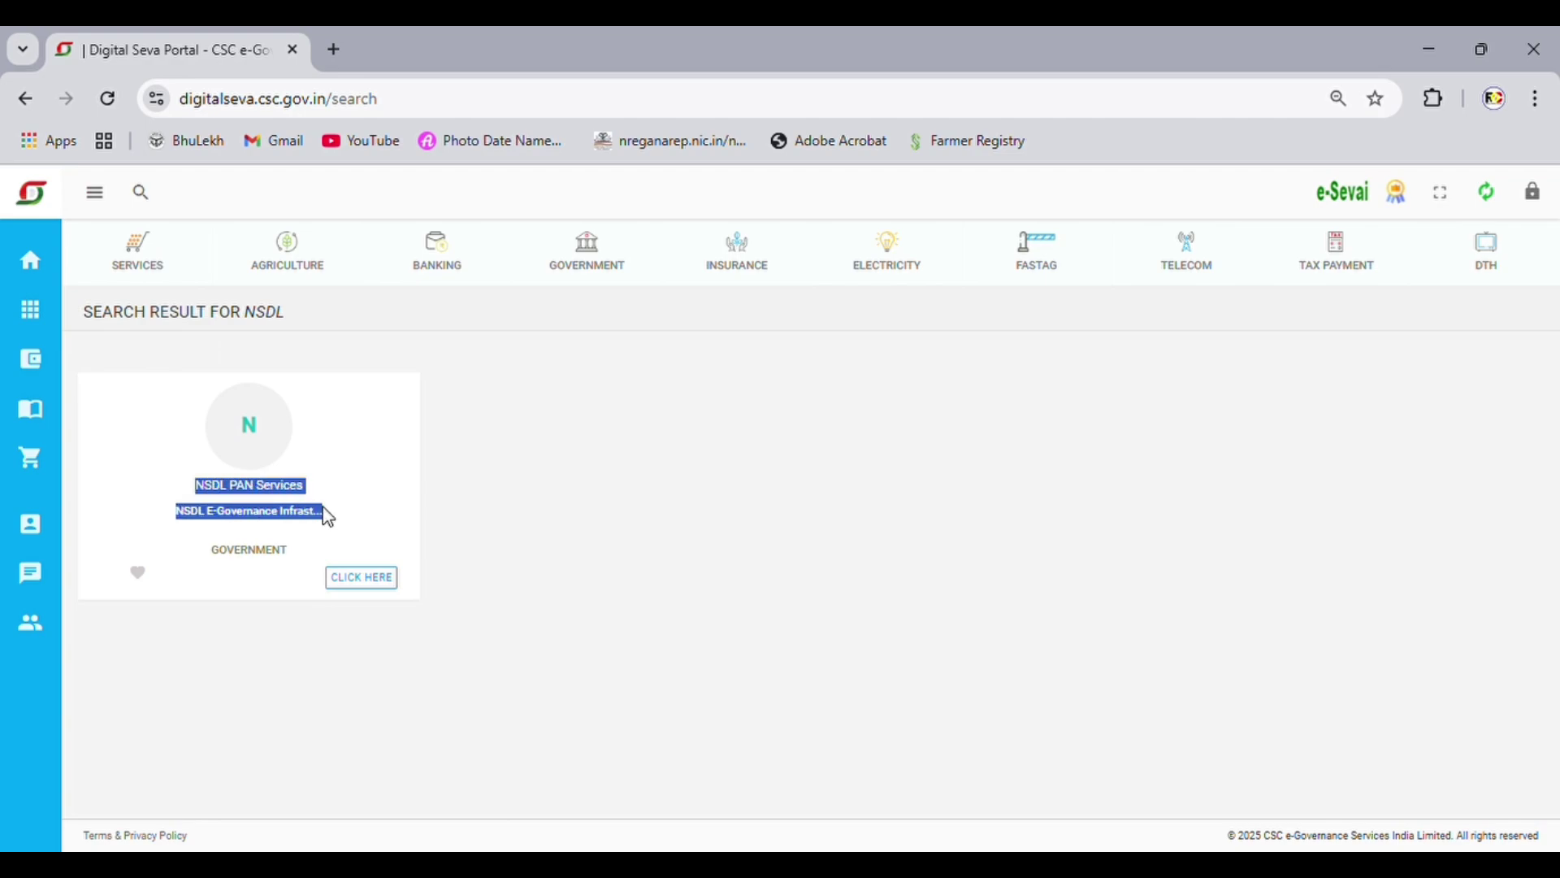
- From the NSDL search result card, open NSDL PAN Services in a new tab
{"action": "left_click", "coordinate": [370, 581]}
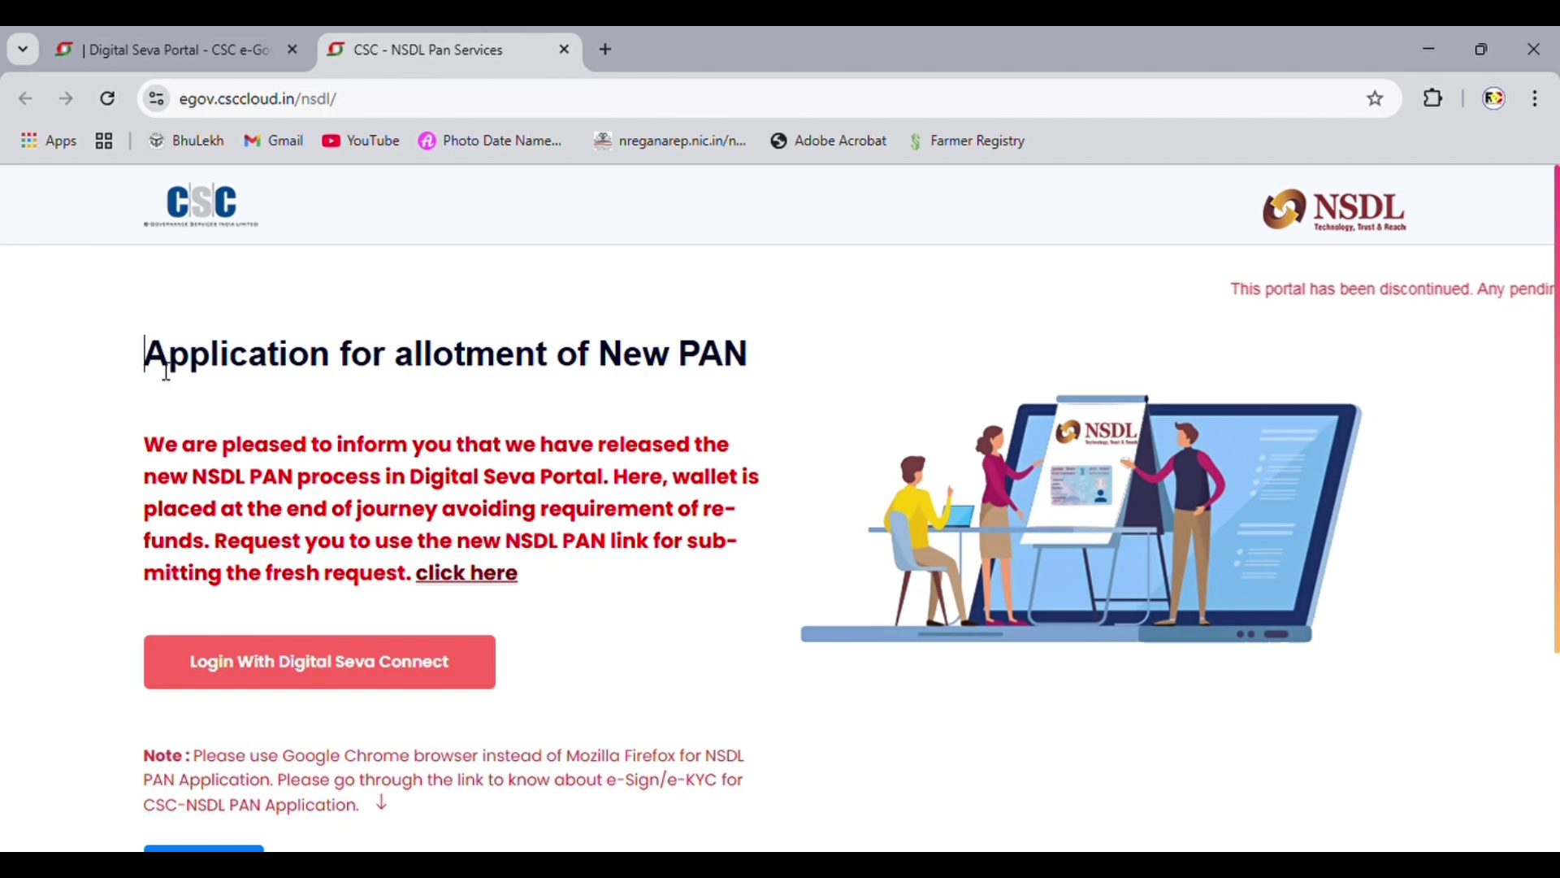
{"action": "left_click_drag", "start_coordinate": [144, 352], "coordinate": [759, 382]}
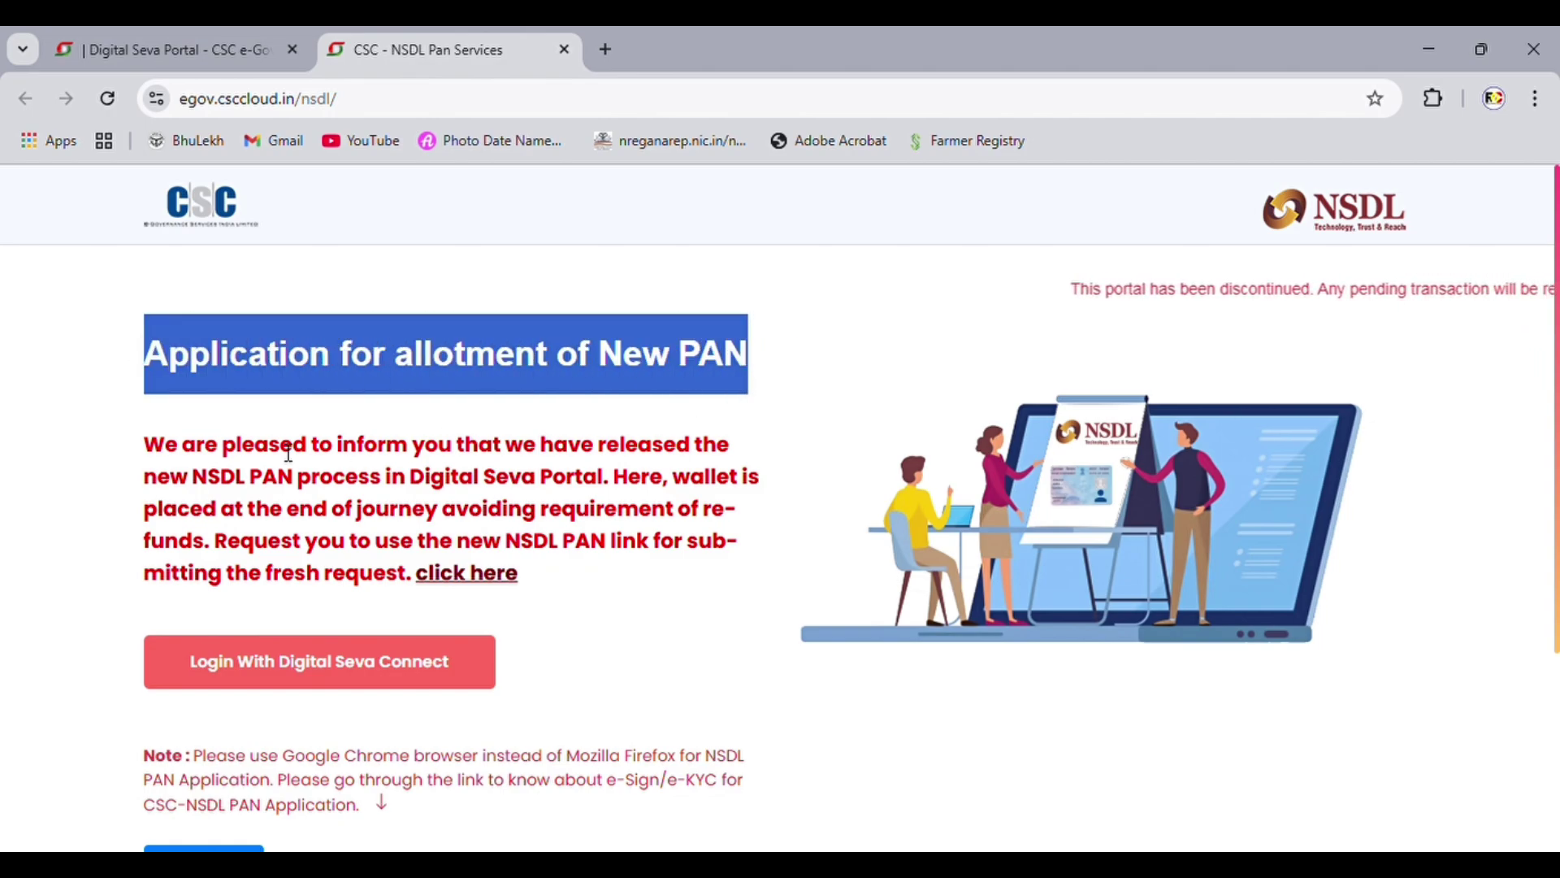
{"action": "left_click_drag", "start_coordinate": [147, 445], "coordinate": [733, 455]}
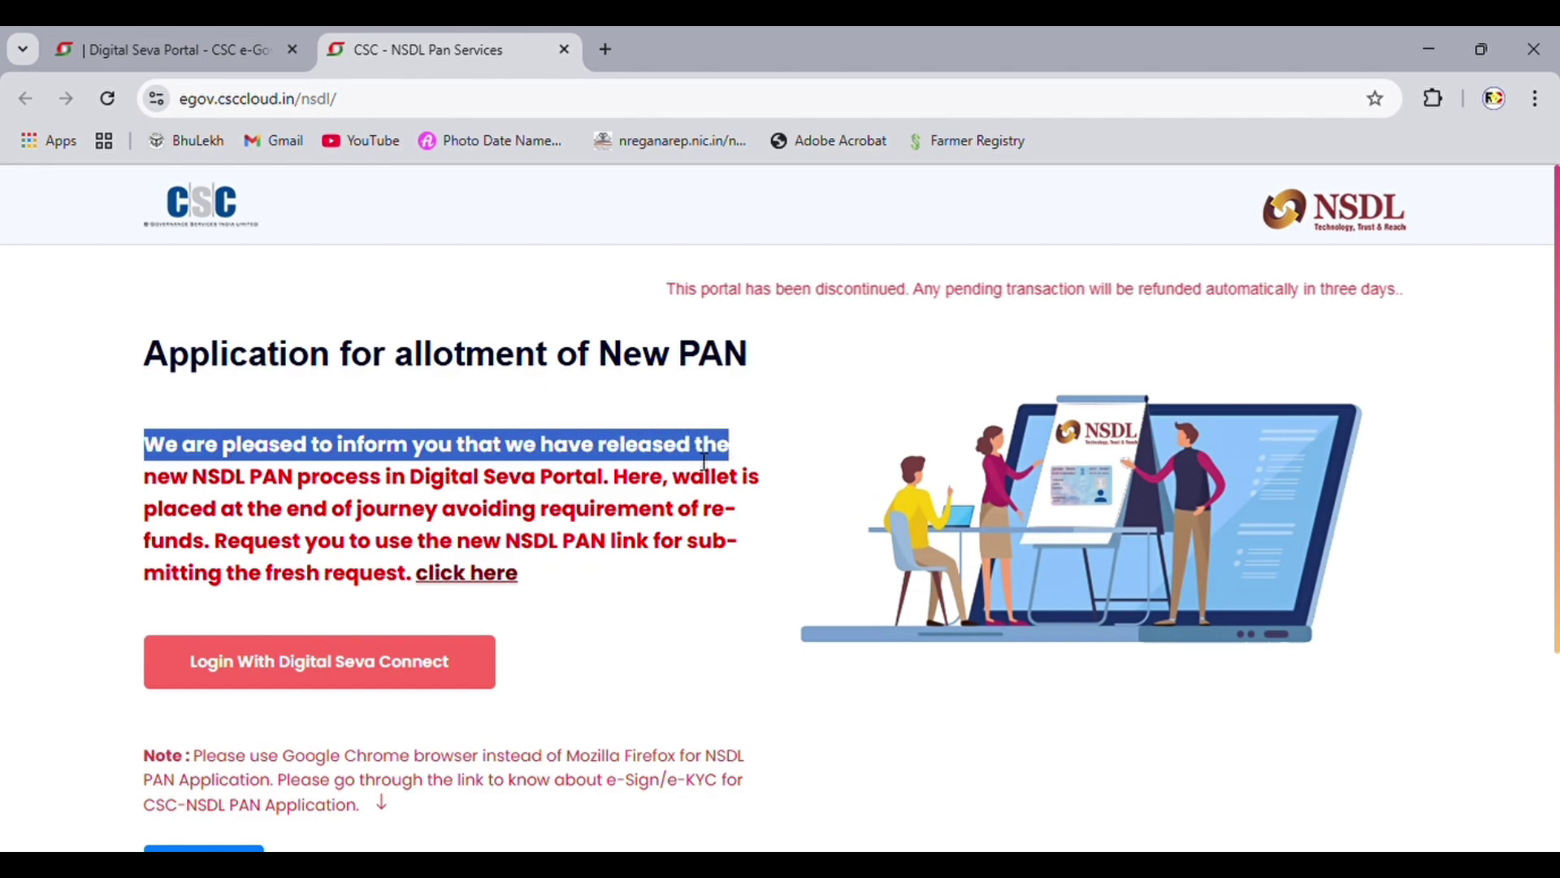
{"action": "left_click", "coordinate": [159, 488]}
{"action": "left_click_drag", "start_coordinate": [159, 488], "coordinate": [382, 487]}
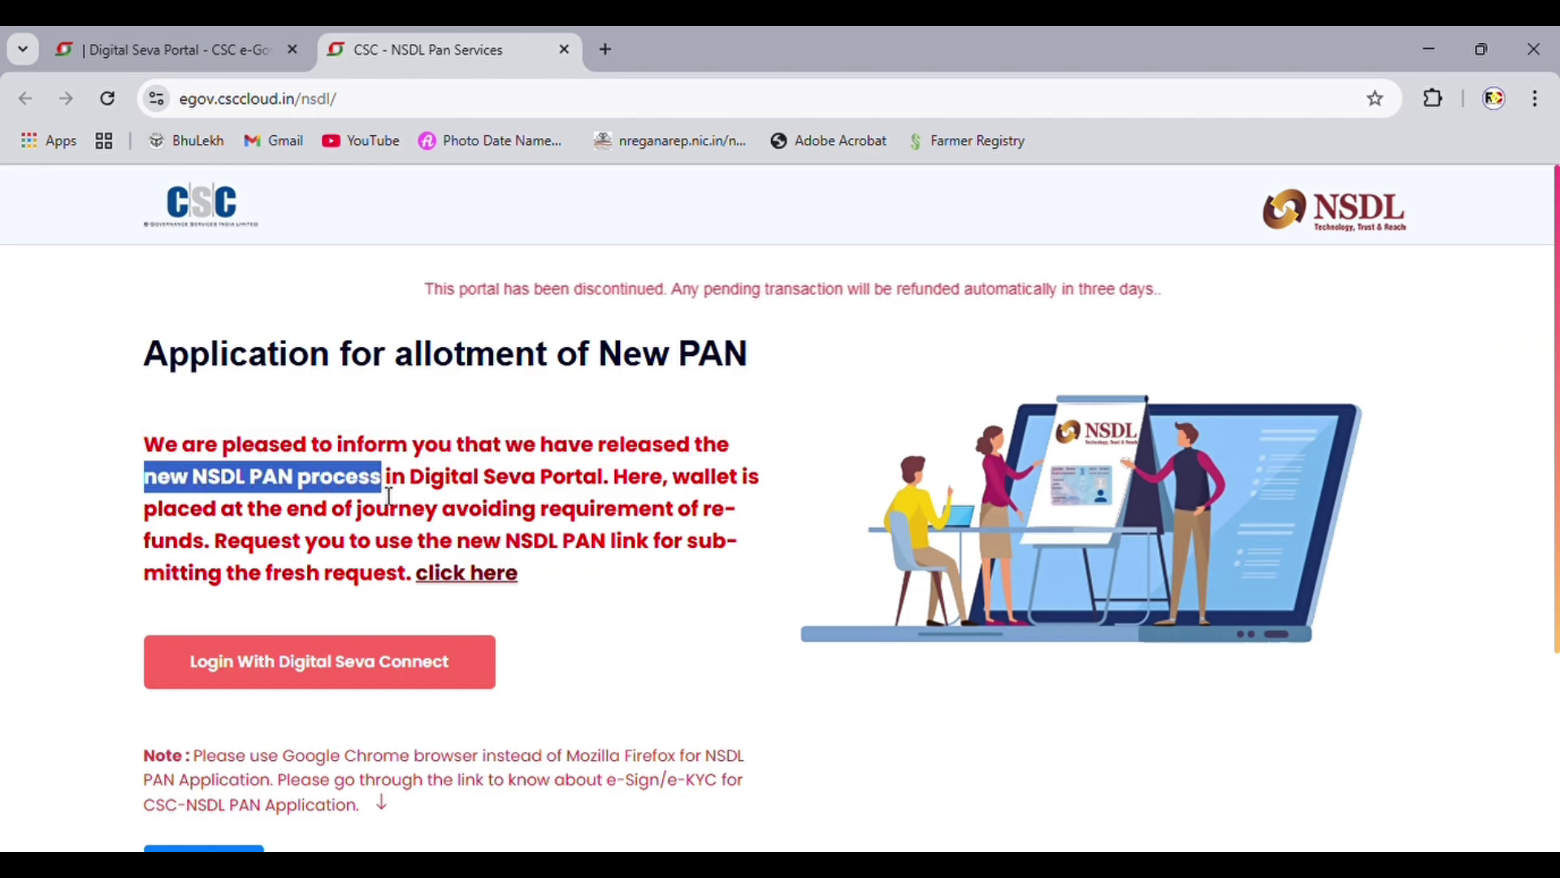
{"action": "left_click", "coordinate": [411, 488]}
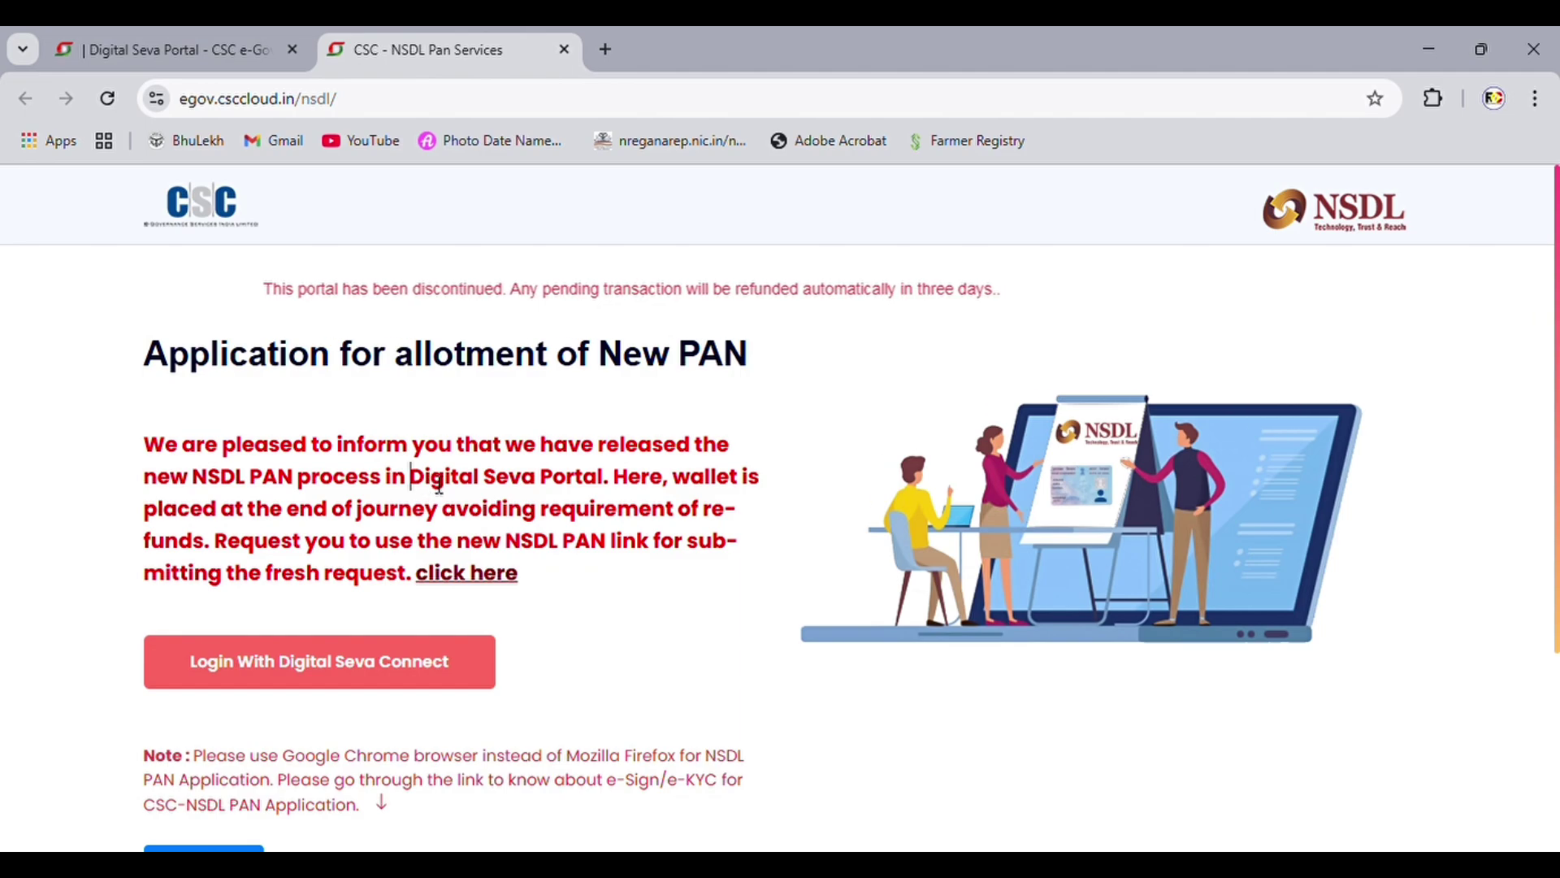
{"action": "left_click_drag", "start_coordinate": [411, 487], "coordinate": [777, 481]}
{"action": "left_click", "coordinate": [688, 488]}
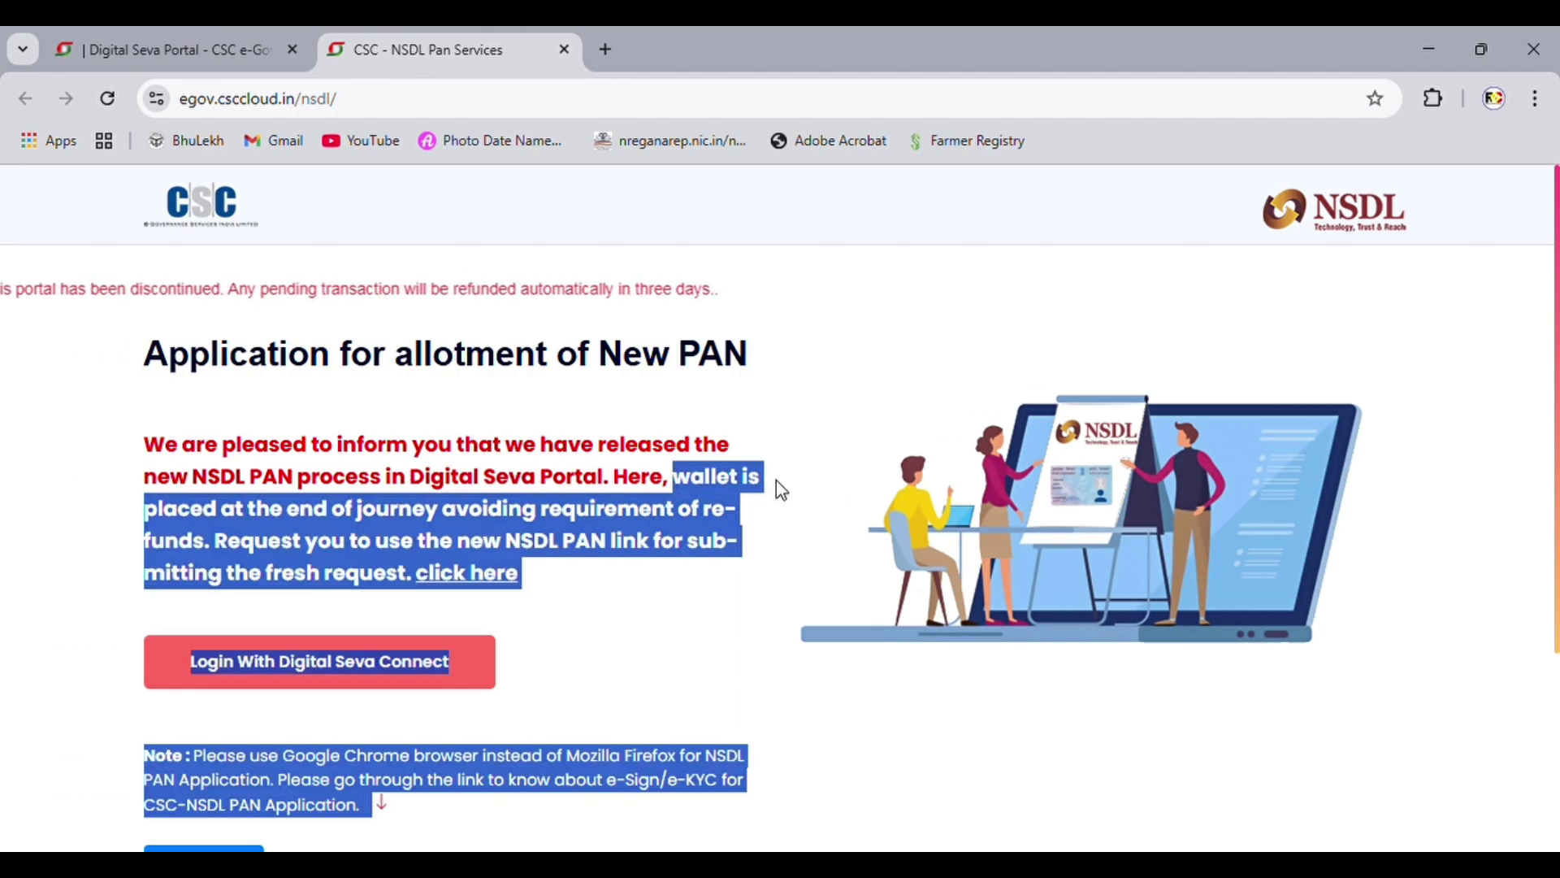
{"action": "left_click", "coordinate": [158, 517]}
{"action": "left_click_drag", "start_coordinate": [158, 517], "coordinate": [673, 512]}
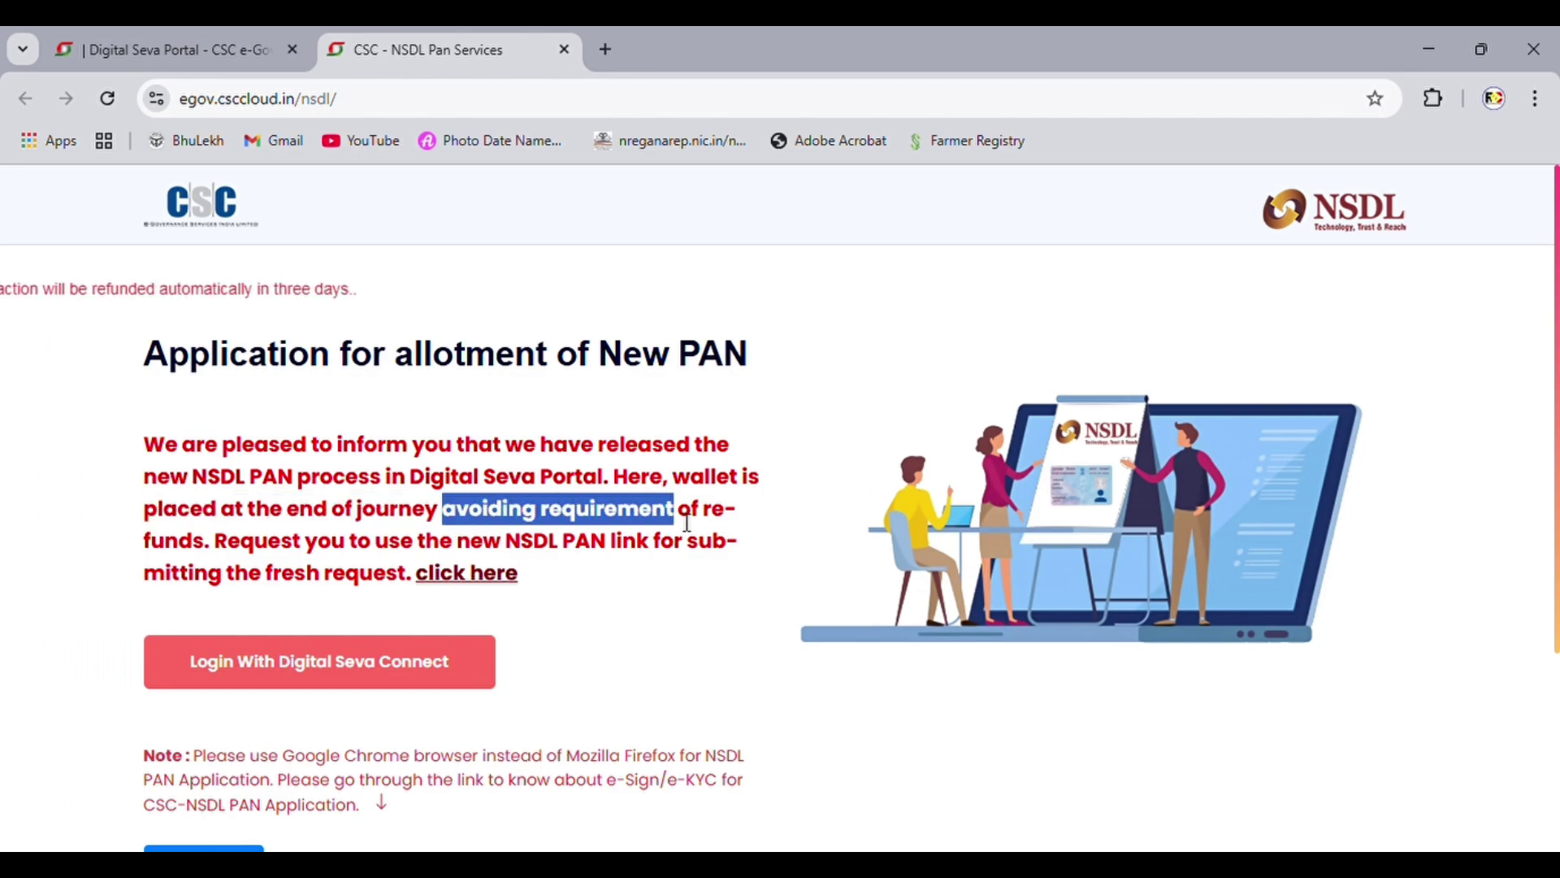
{"action": "left_click_drag", "start_coordinate": [140, 543], "coordinate": [376, 574]}
{"action": "left_click", "coordinate": [230, 546]}
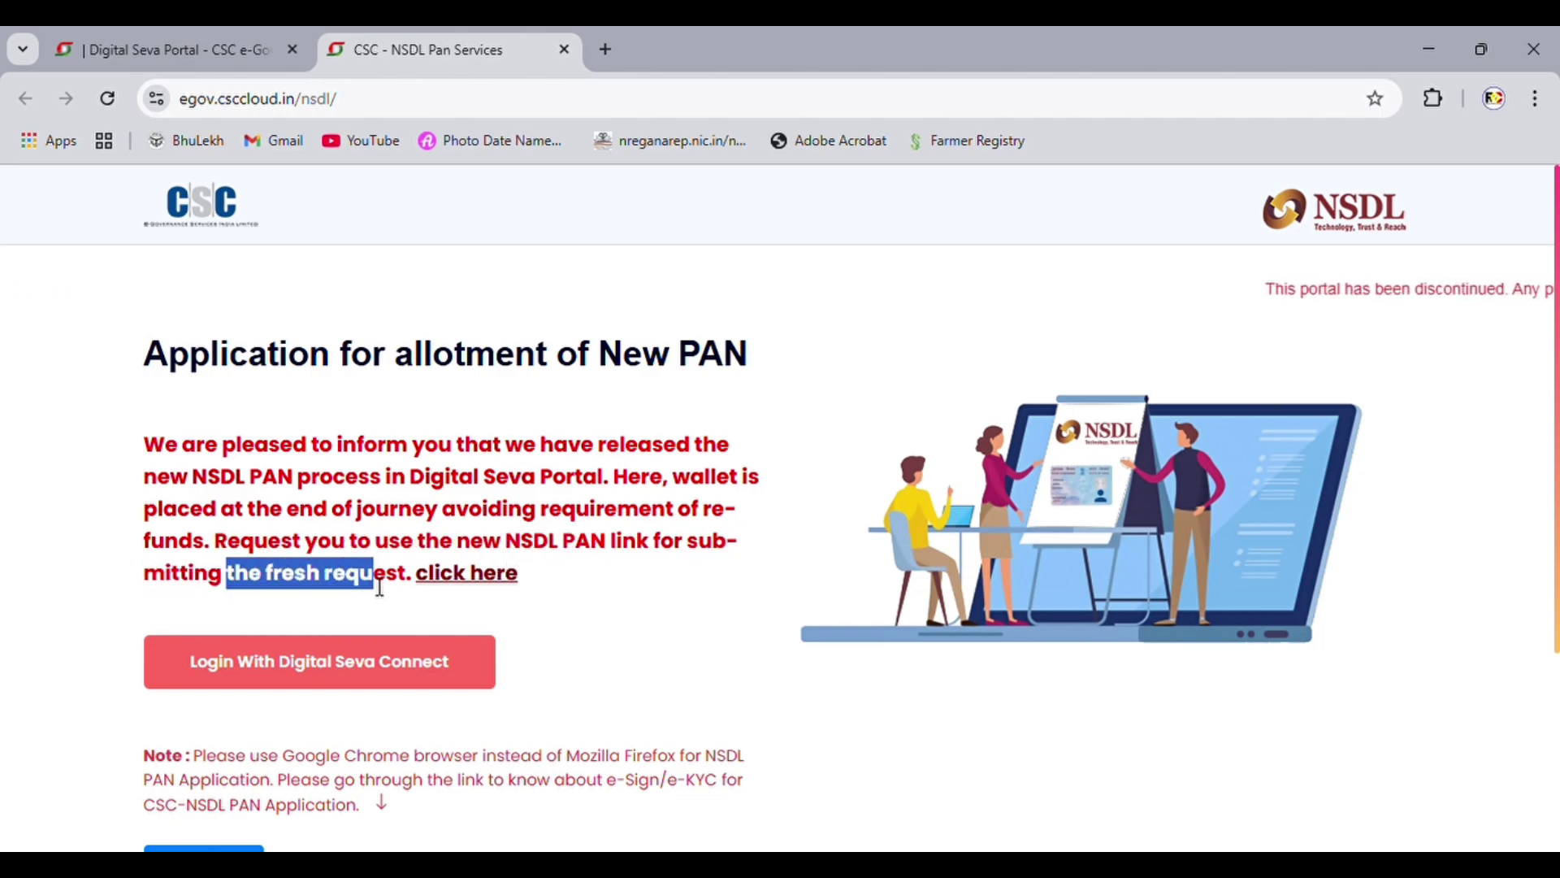
{"action": "left_click", "coordinate": [608, 592]}
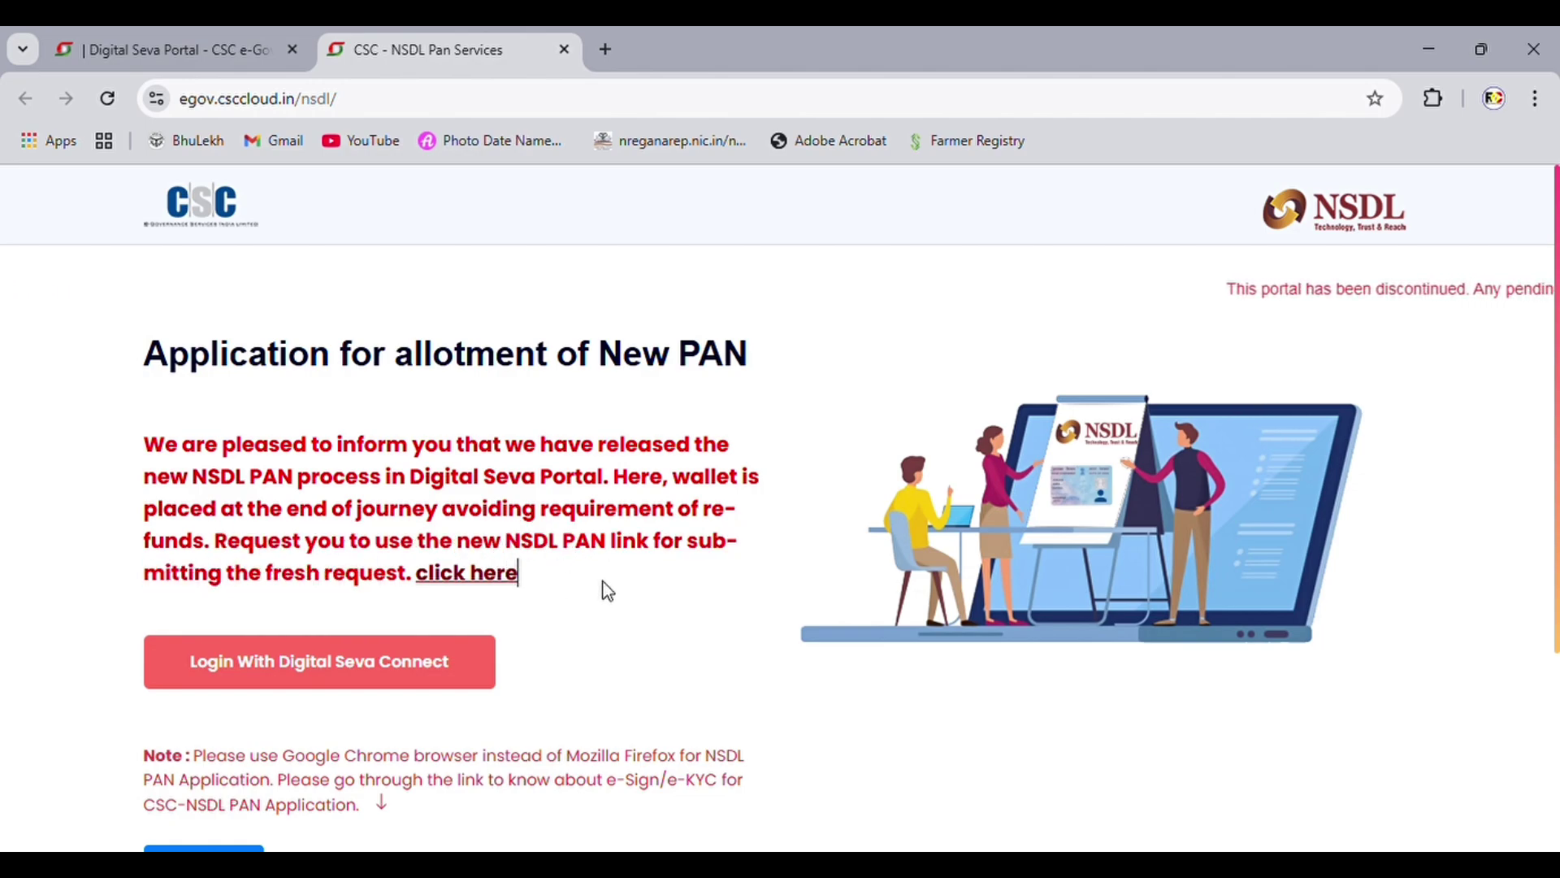
- Open the new NSDL PAN service page for New PAN allotment
{"action": "left_click", "coordinate": [472, 574]}
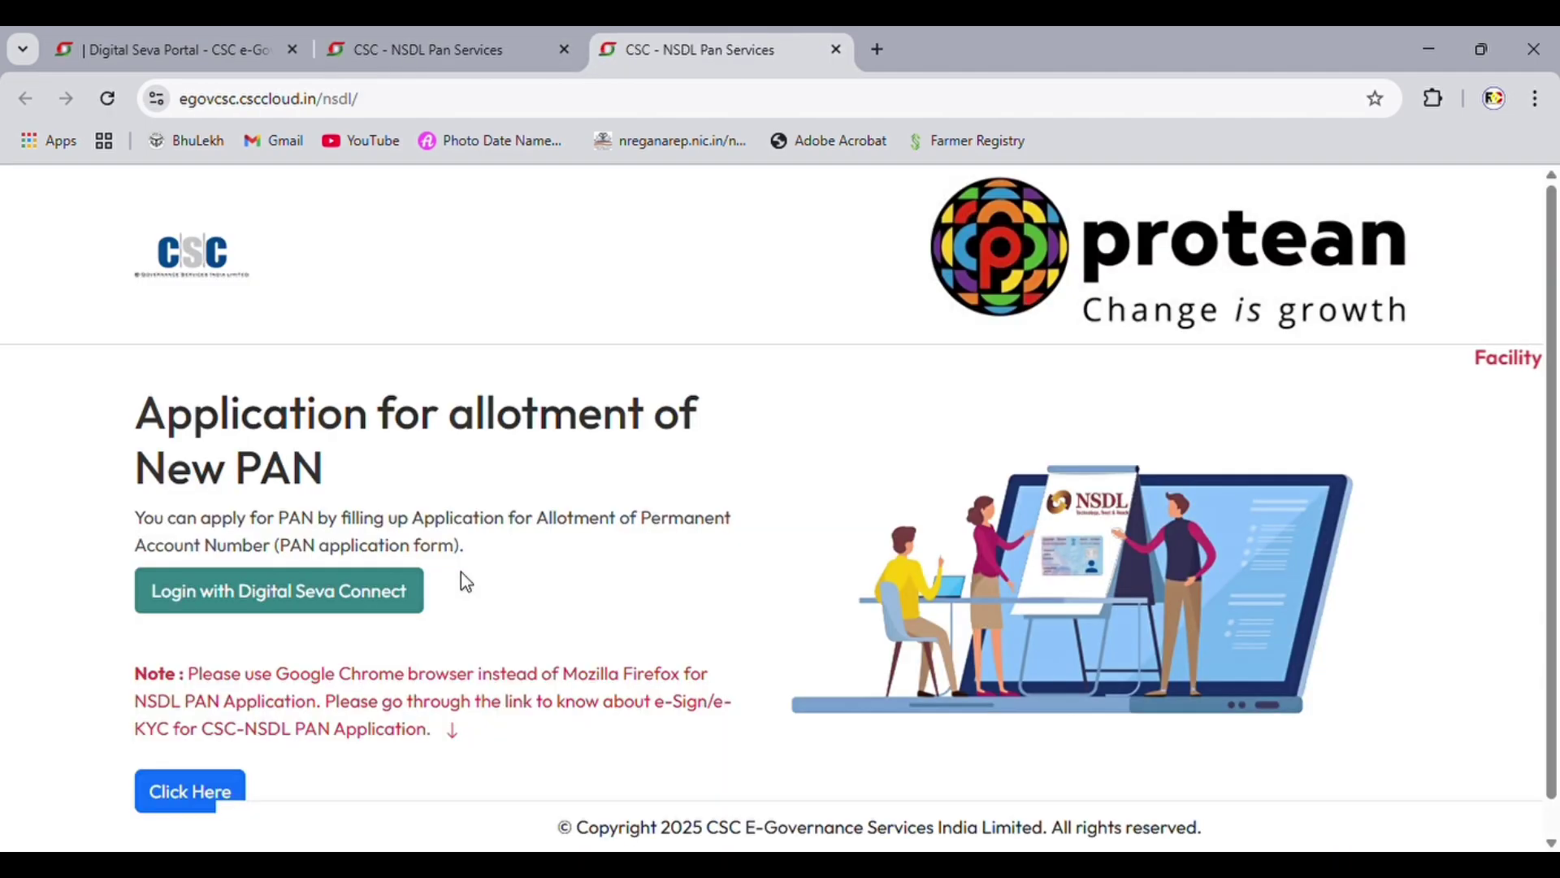
{"action": "left_click_drag", "start_coordinate": [146, 419], "coordinate": [701, 426]}
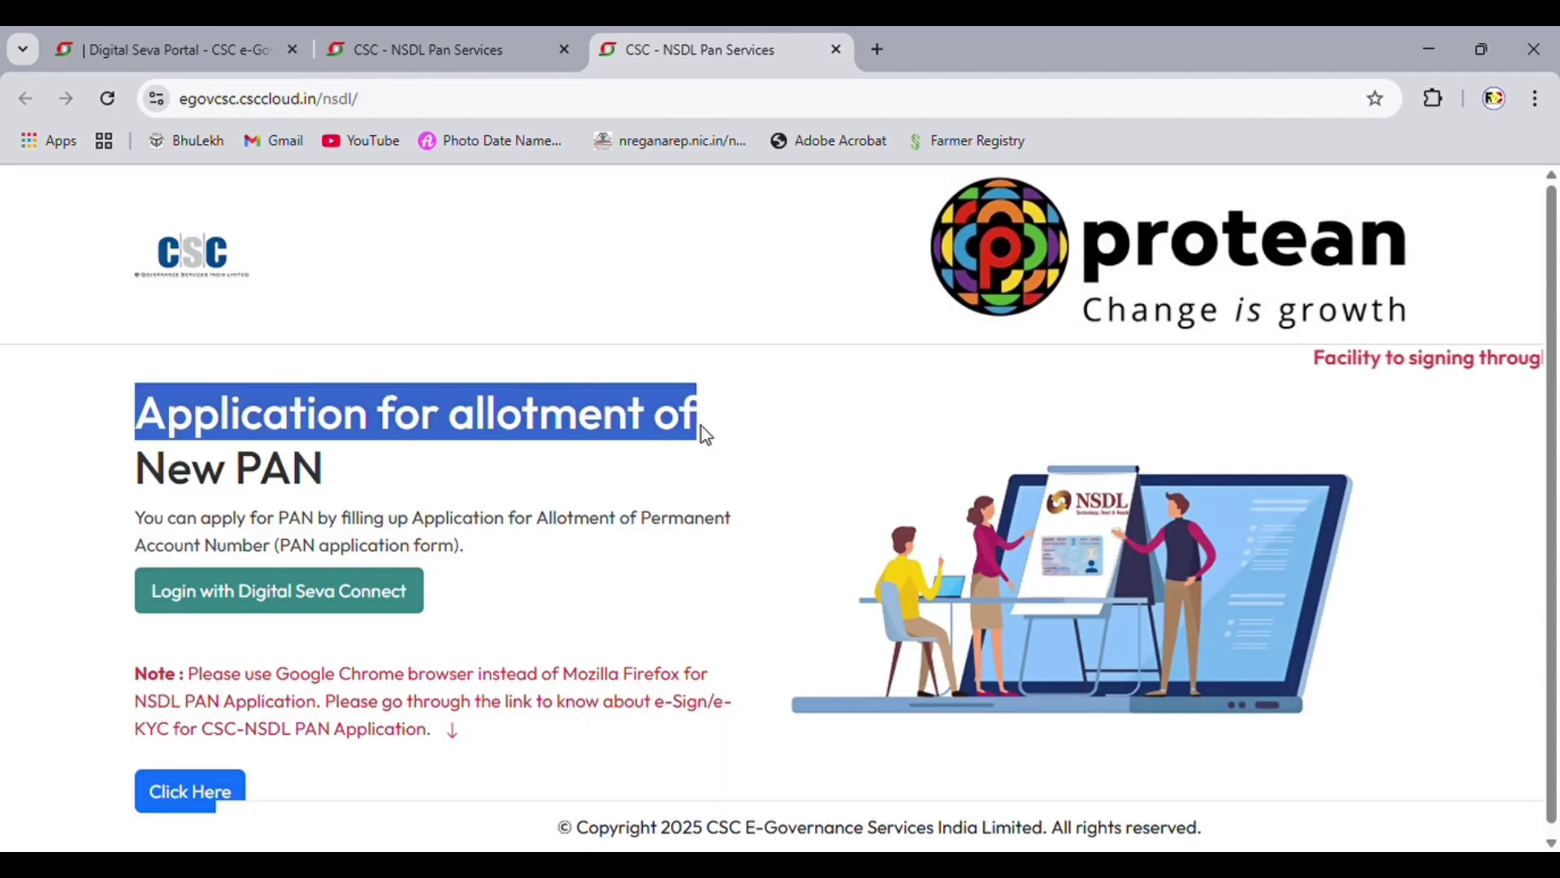
{"action": "left_click_drag", "start_coordinate": [128, 470], "coordinate": [324, 491]}
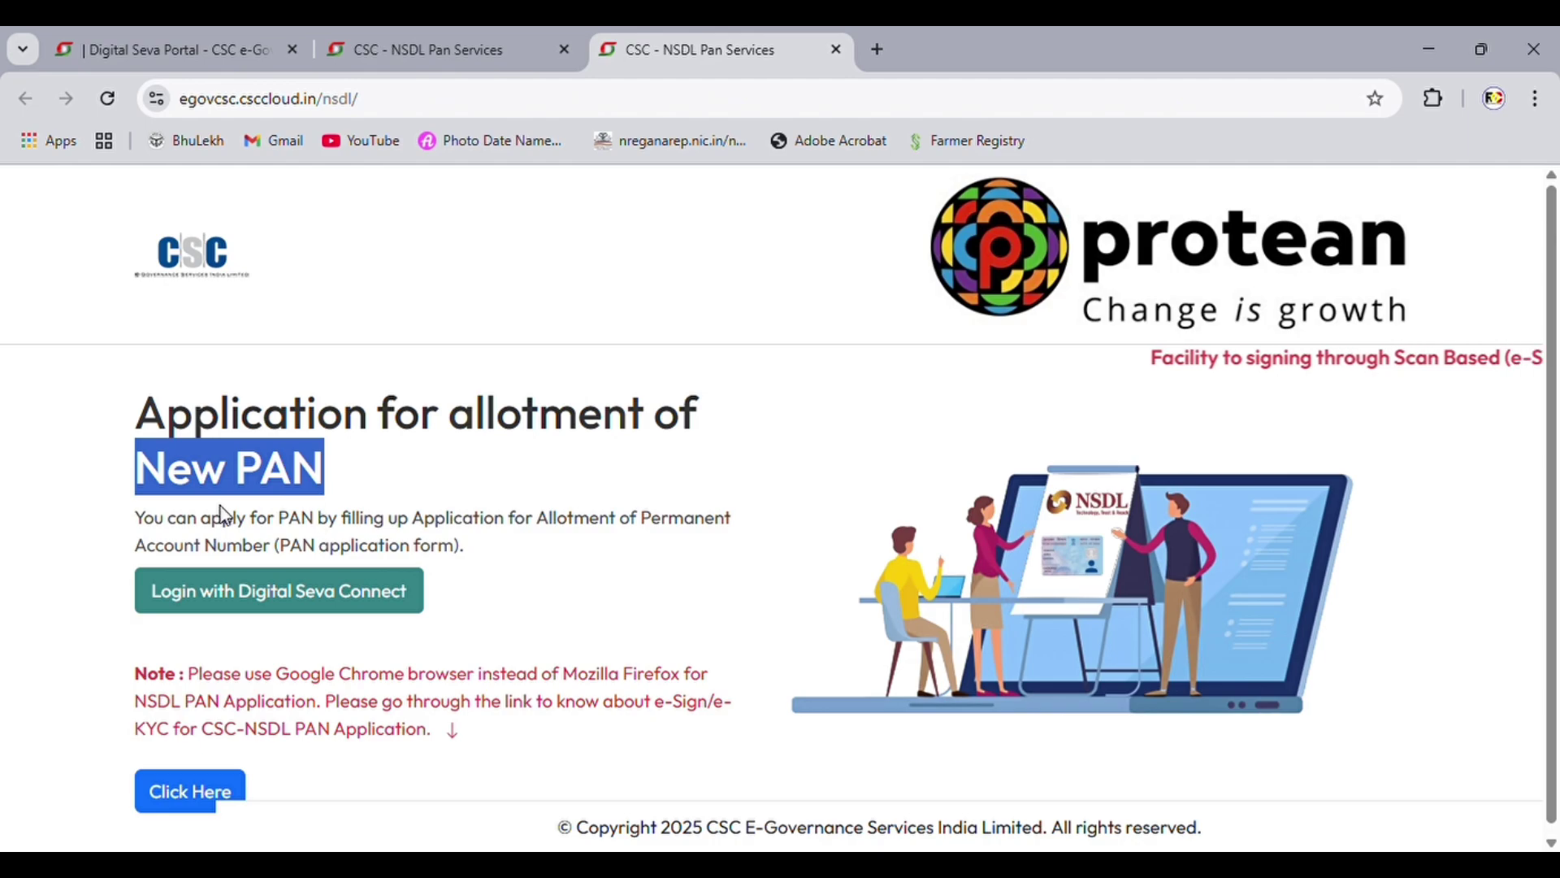
- Sign in with Digital Seva Connect, entering the captcha
{"action": "left_click", "coordinate": [286, 608]}
{"action": "left_click", "coordinate": [1166, 605]}
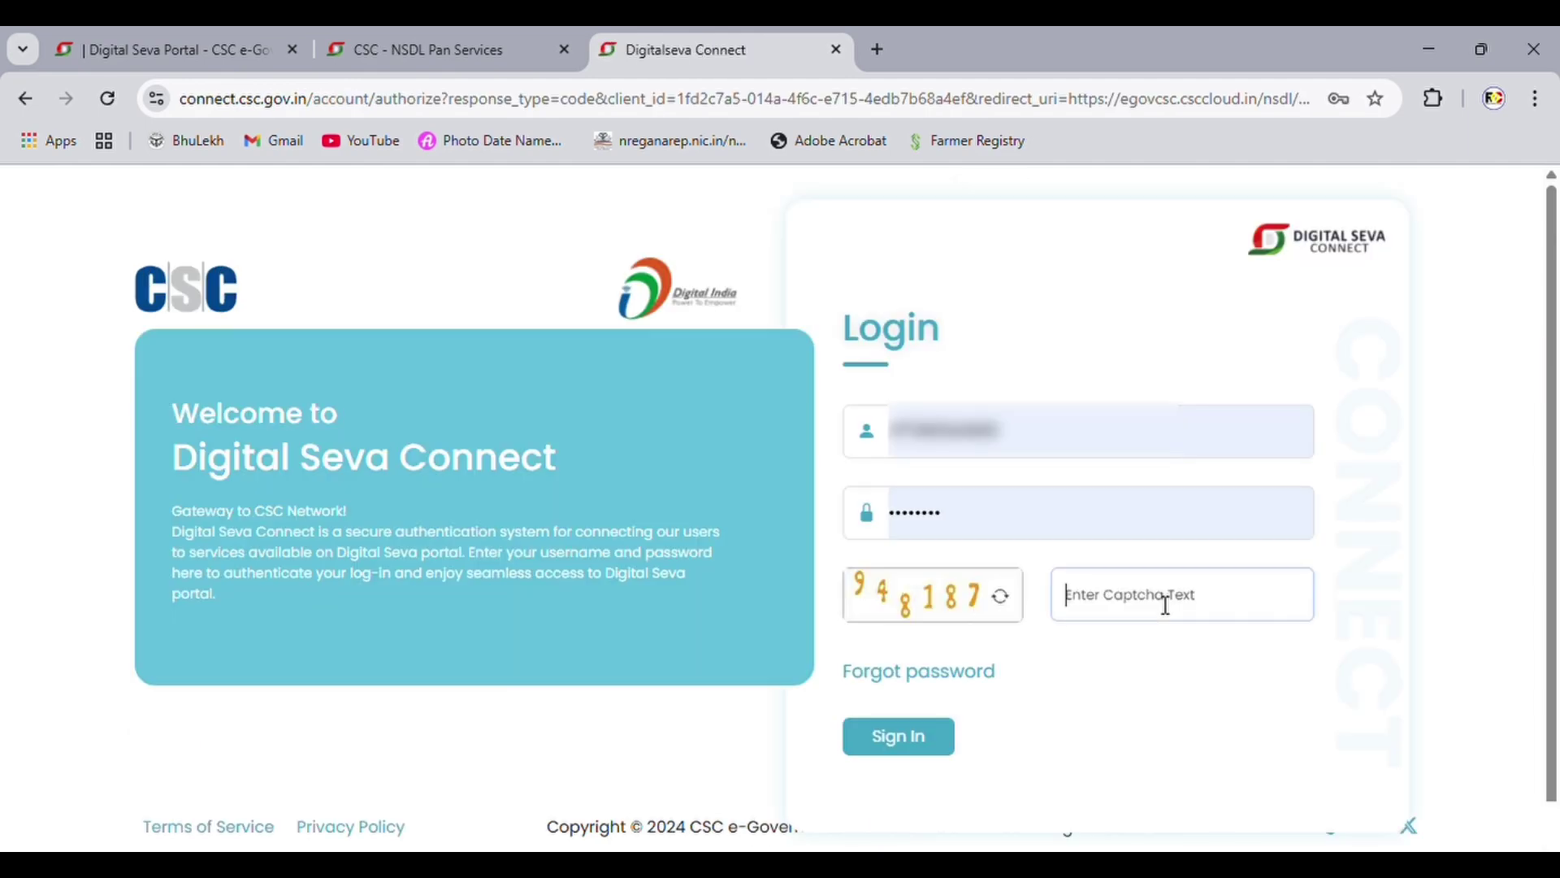
{"action": "type", "text": "948"}
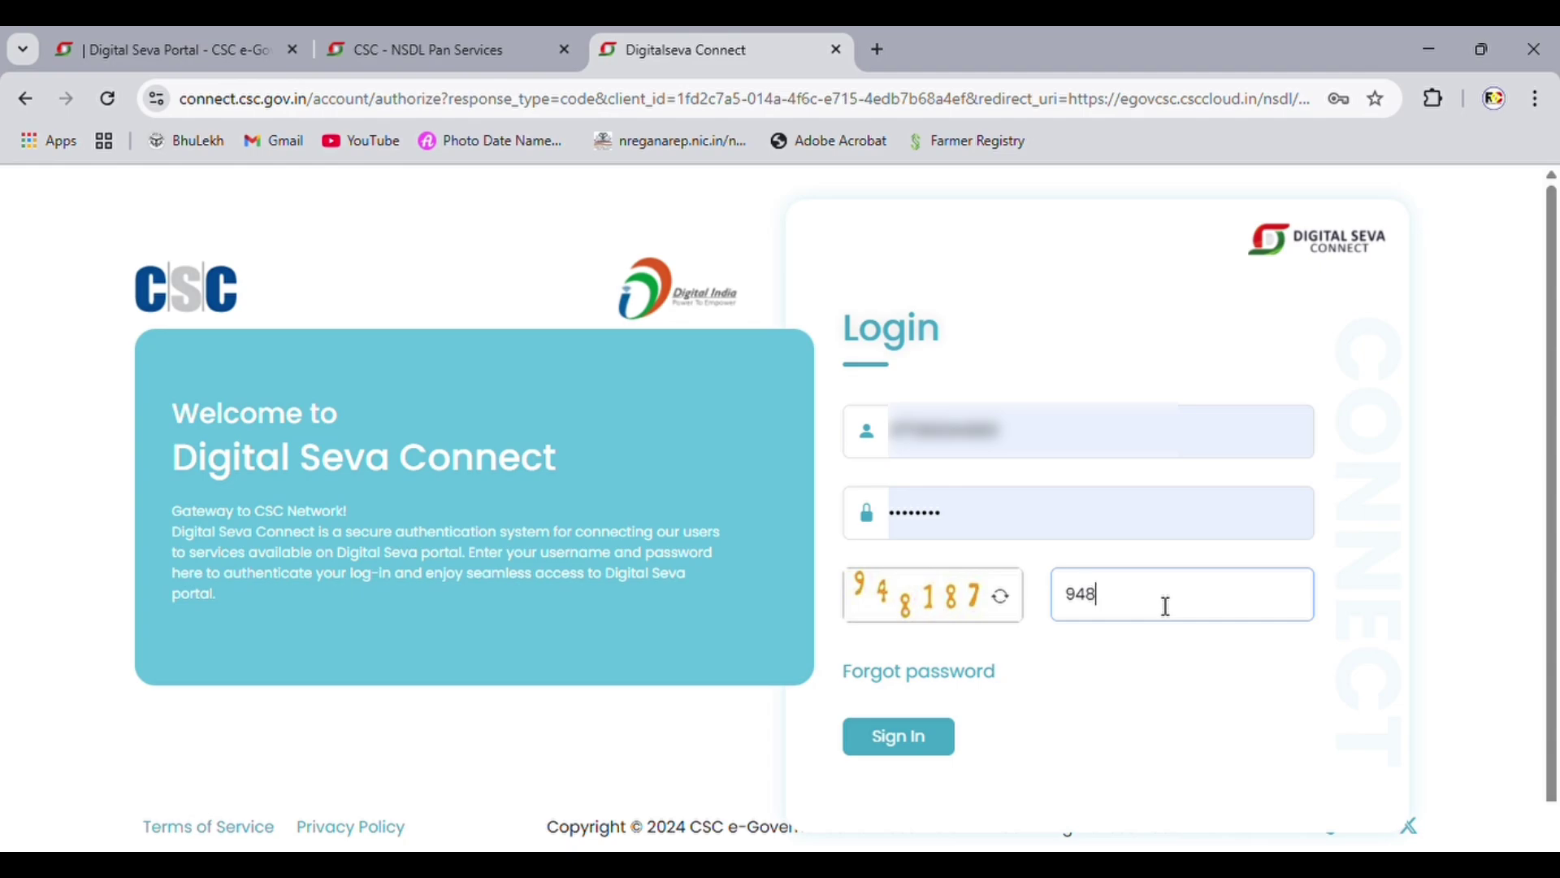
{"action": "type", "text": "187"}
{"action": "left_click", "coordinate": [870, 749]}
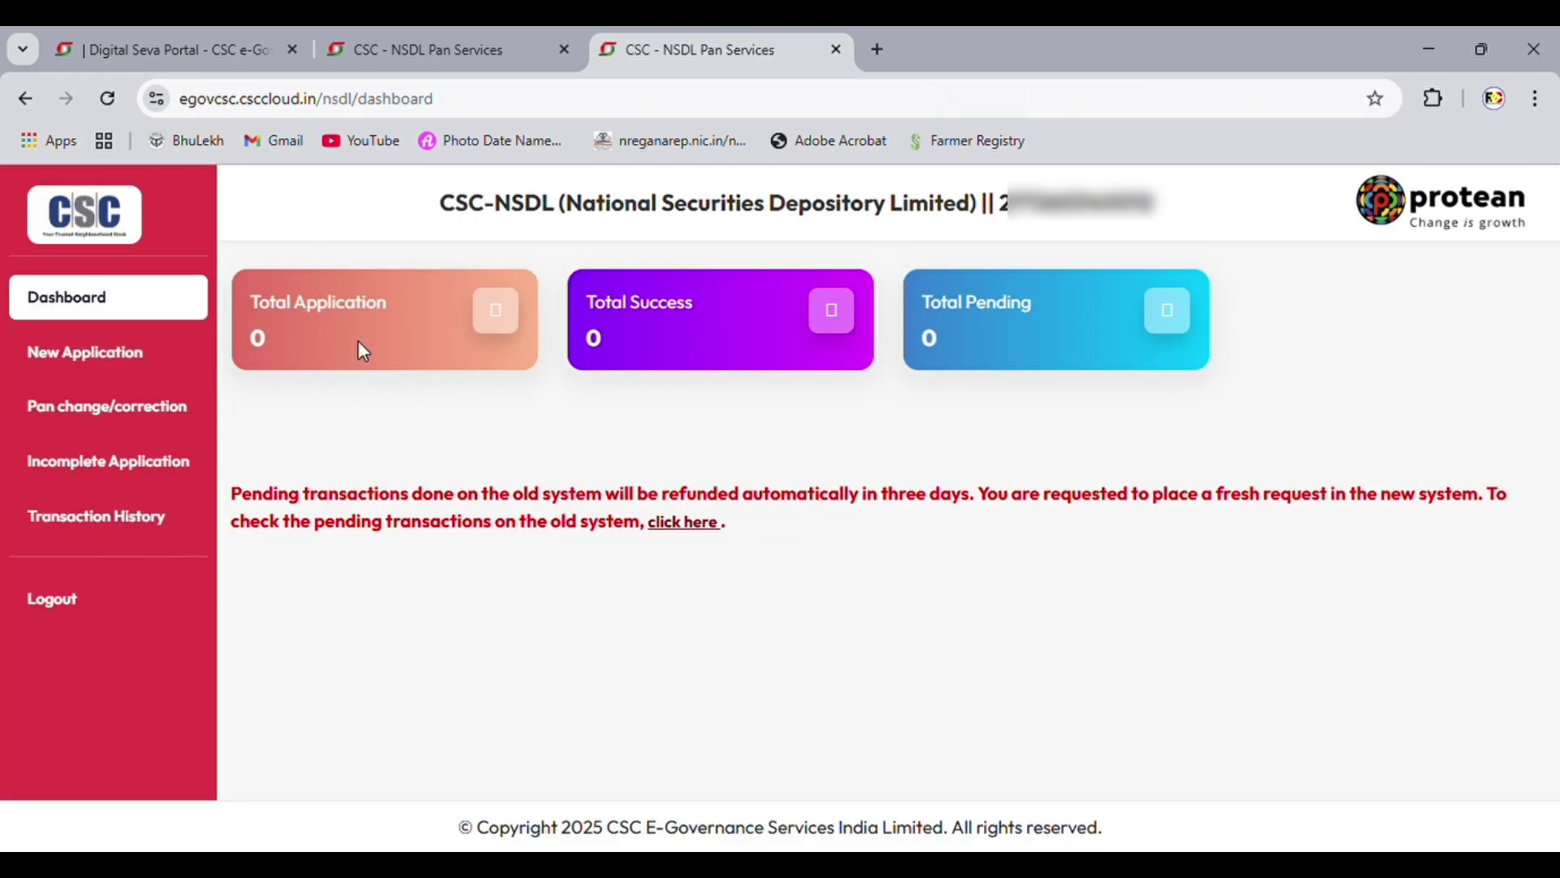
{"action": "left_click_drag", "start_coordinate": [357, 340], "coordinate": [335, 318]}
{"action": "left_click", "coordinate": [379, 333]}
{"action": "left_click_drag", "start_coordinate": [582, 303], "coordinate": [690, 317]}
{"action": "left_click", "coordinate": [724, 396]}
{"action": "left_click_drag", "start_coordinate": [921, 304], "coordinate": [1036, 308]}
{"action": "left_click", "coordinate": [975, 433]}
{"action": "left_click", "coordinate": [659, 402]}
{"action": "left_click_drag", "start_coordinate": [234, 506], "coordinate": [1516, 510]}
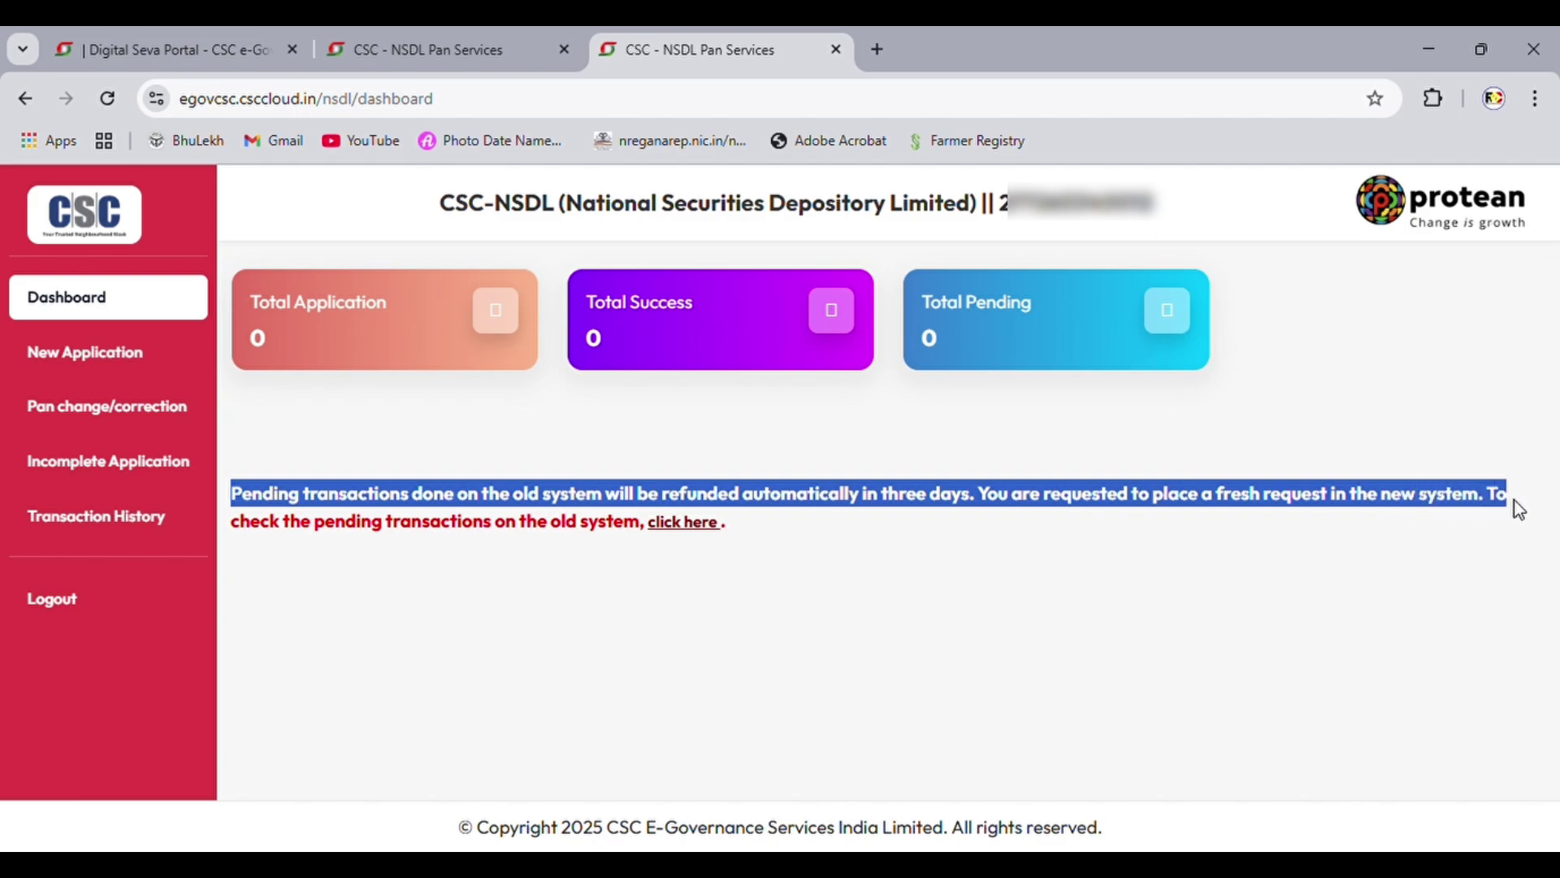
{"action": "left_click_drag", "start_coordinate": [236, 532], "coordinate": [661, 530]}
{"action": "left_click", "coordinate": [59, 410]}
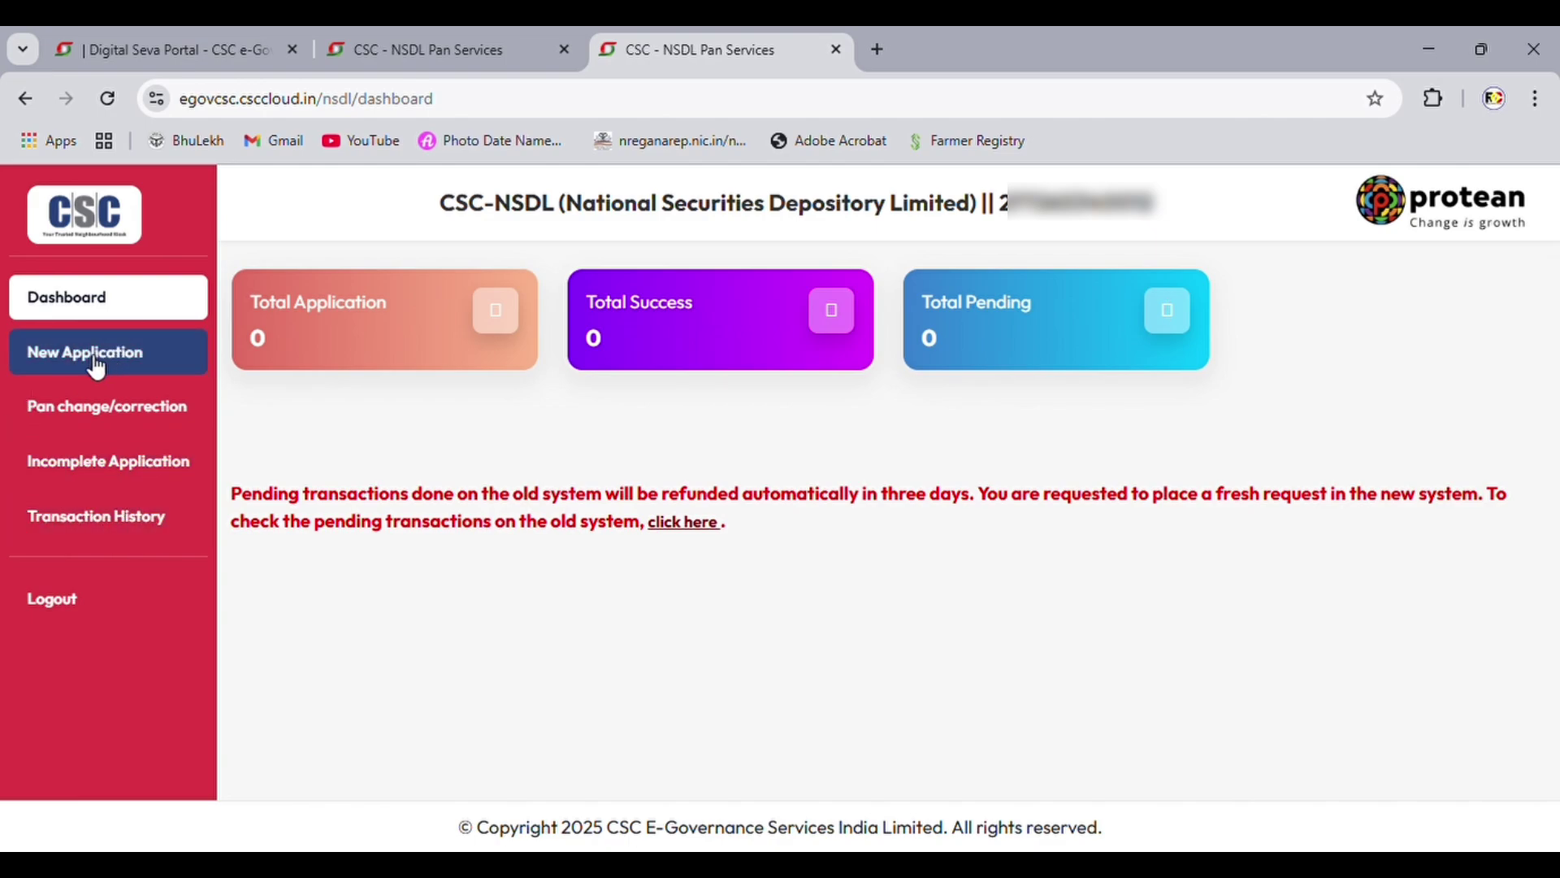
- Open the New PAN Application form and choose e-KYC as the application mode
{"action": "left_click", "coordinate": [129, 362]}
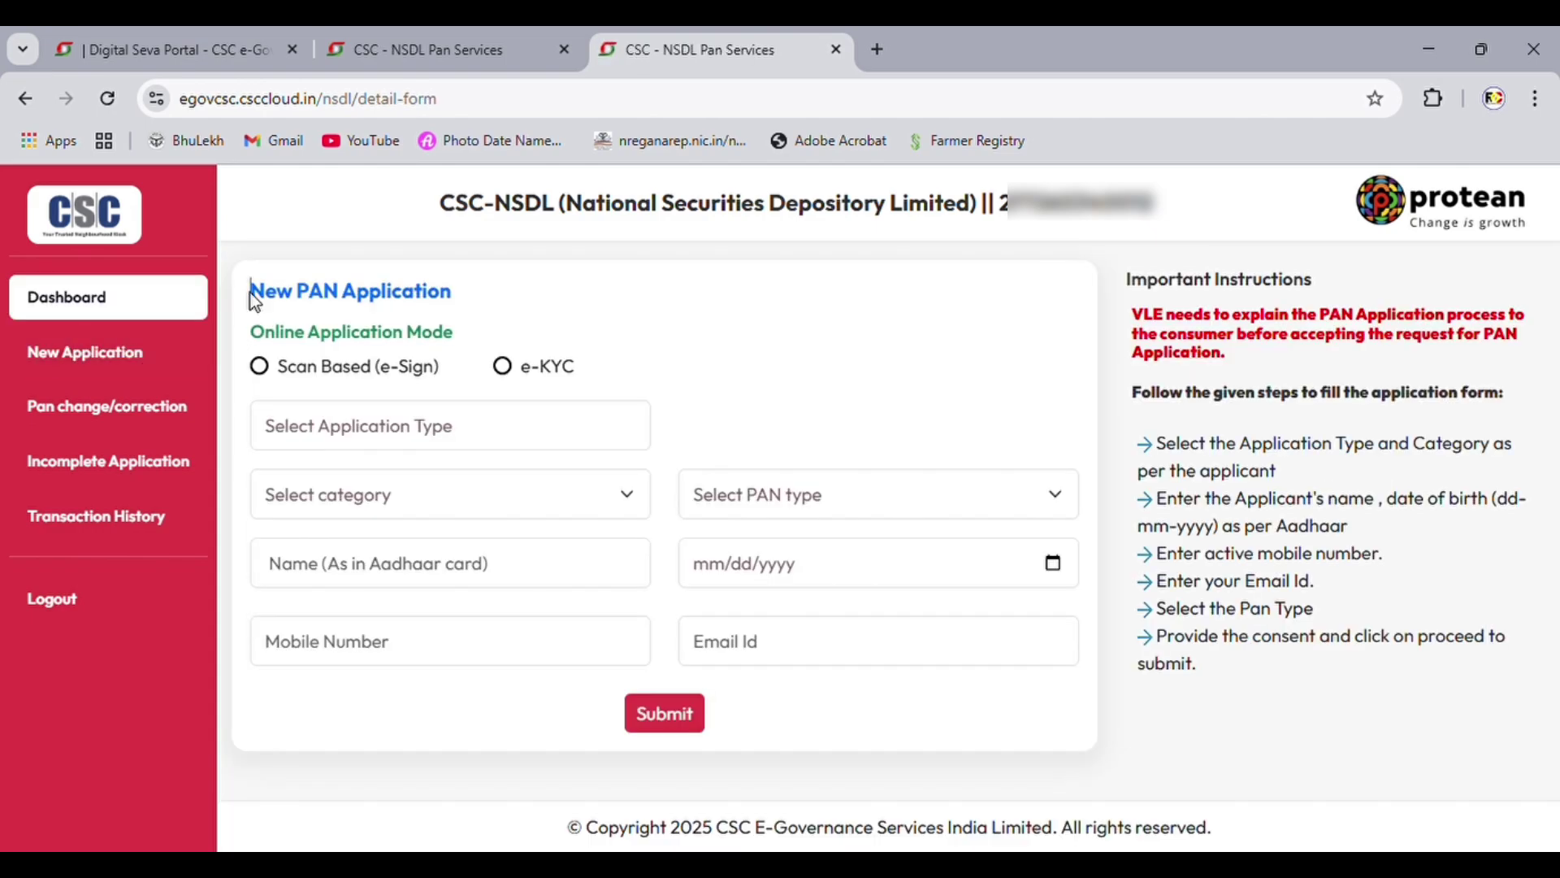
{"action": "left_click_drag", "start_coordinate": [253, 299], "coordinate": [462, 302]}
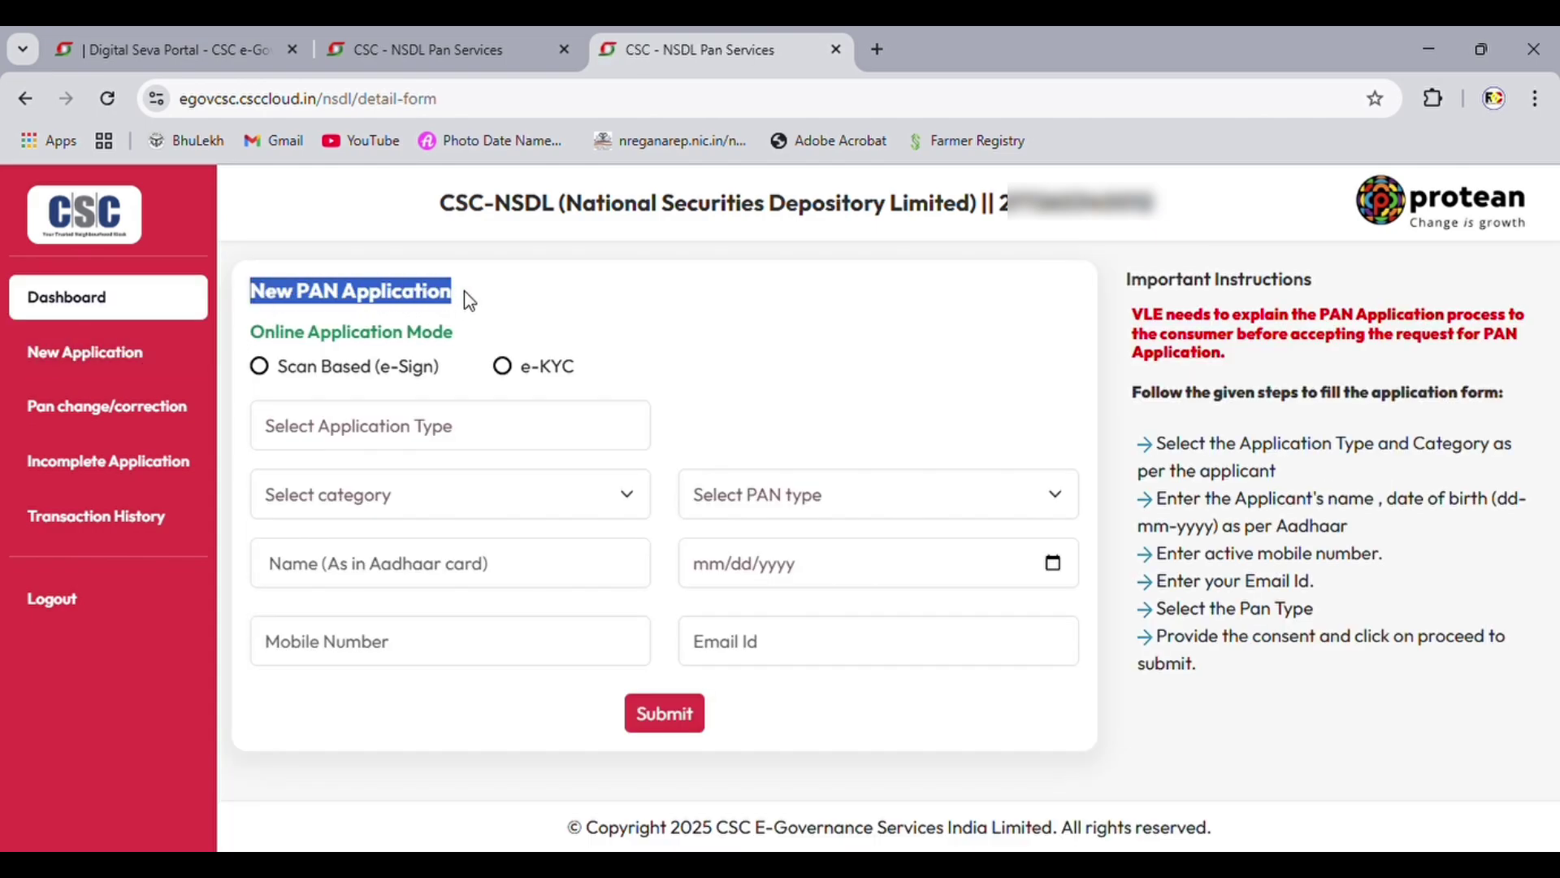
{"action": "left_click_drag", "start_coordinate": [251, 331], "coordinate": [560, 340]}
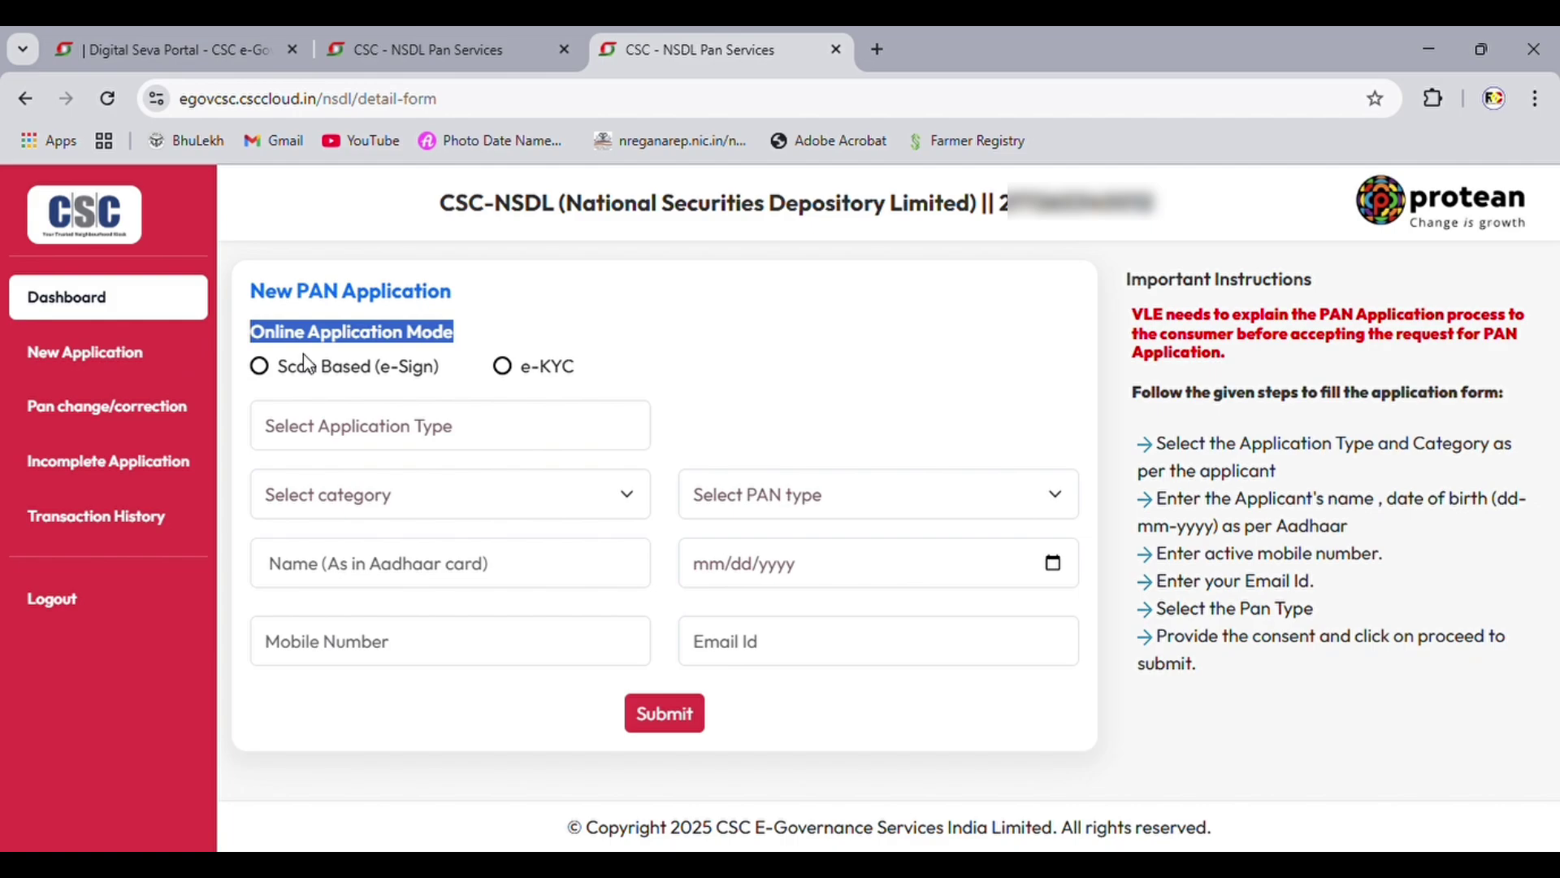
{"action": "left_click_drag", "start_coordinate": [278, 366], "coordinate": [417, 375]}
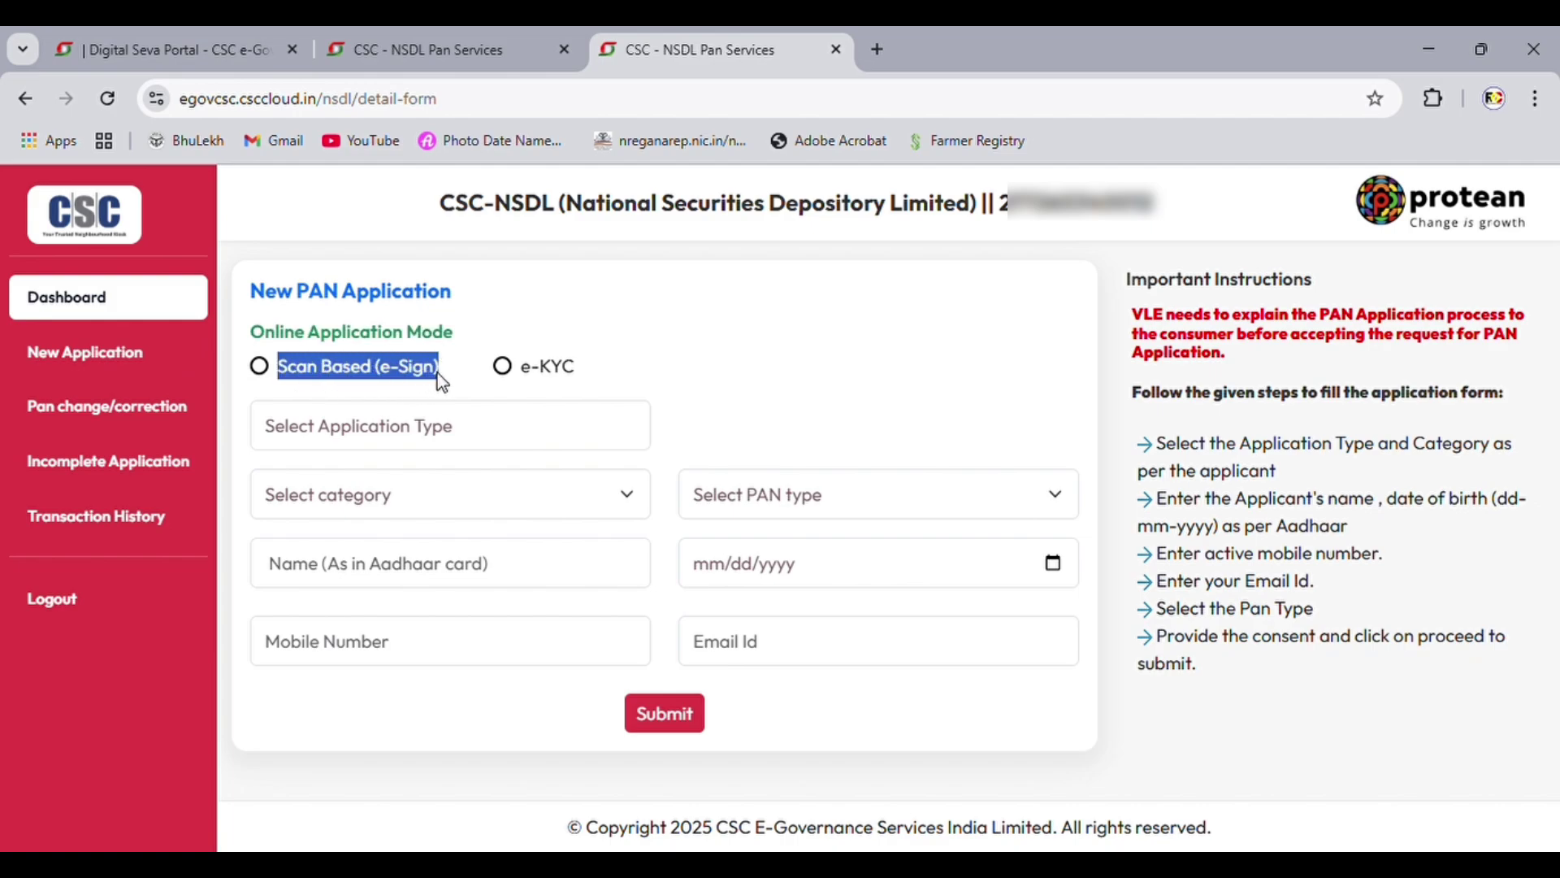
{"action": "left_click", "coordinate": [439, 374]}
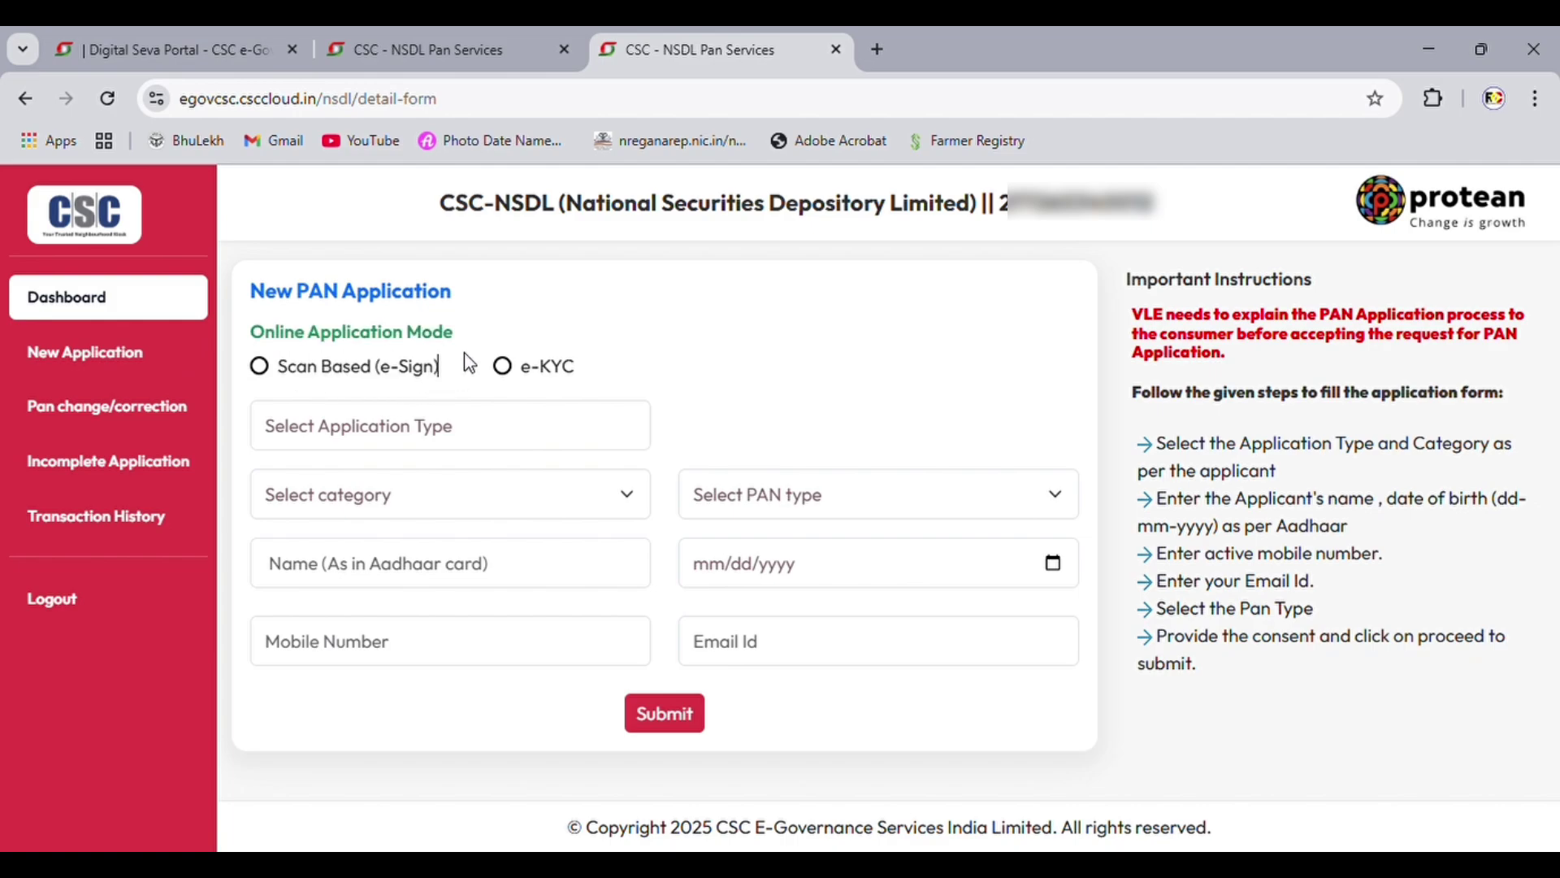
{"action": "left_click", "coordinate": [501, 366]}
{"action": "left_click_drag", "start_coordinate": [1131, 278], "coordinate": [1317, 273]}
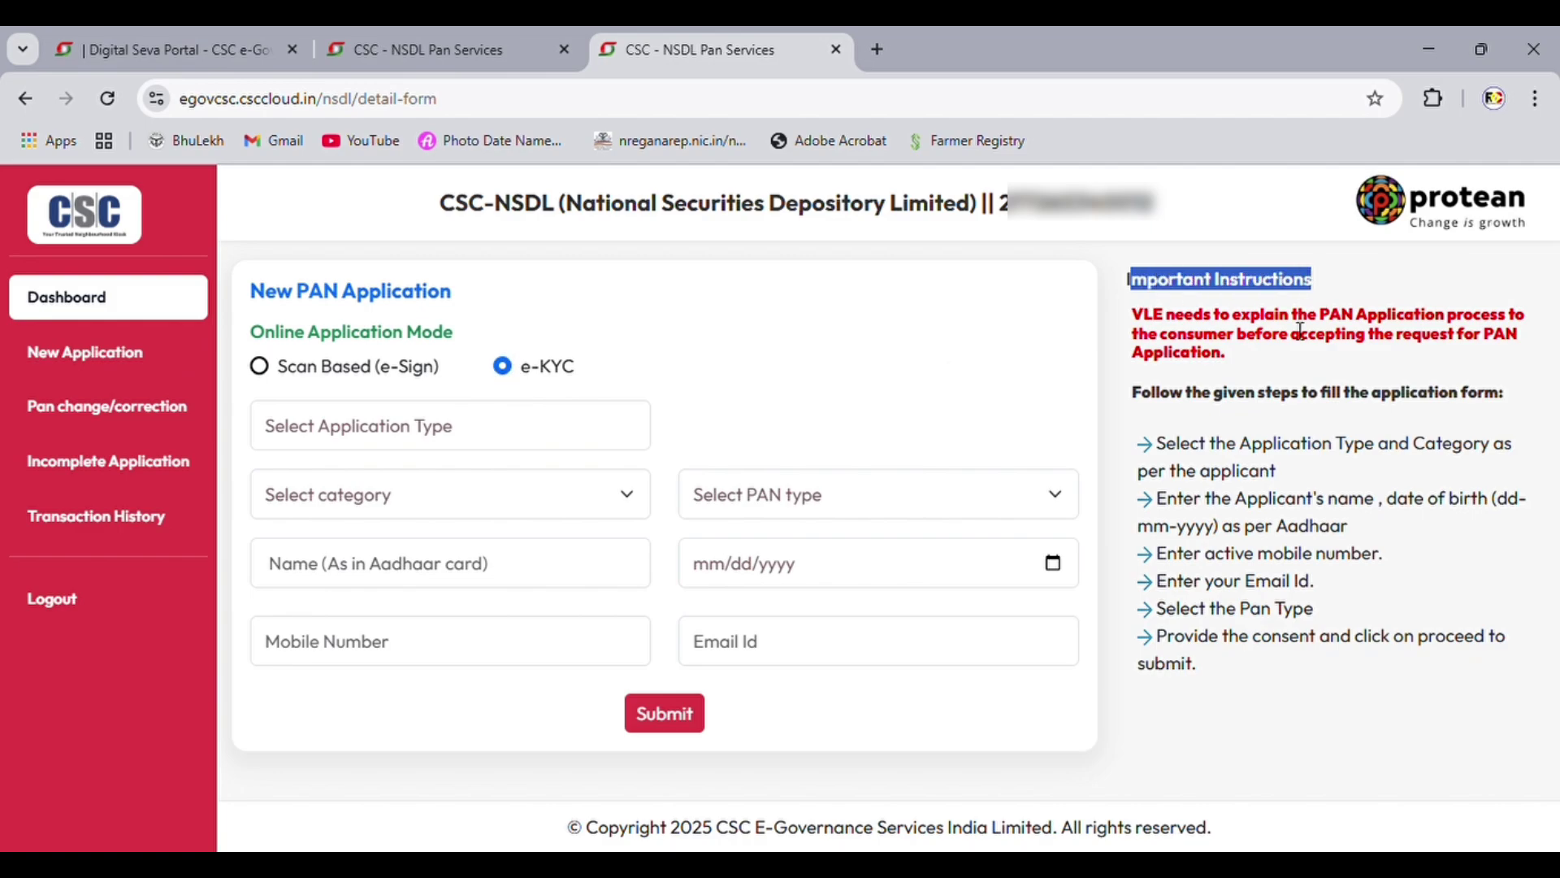
{"action": "left_click_drag", "start_coordinate": [1213, 418], "coordinate": [1362, 665]}
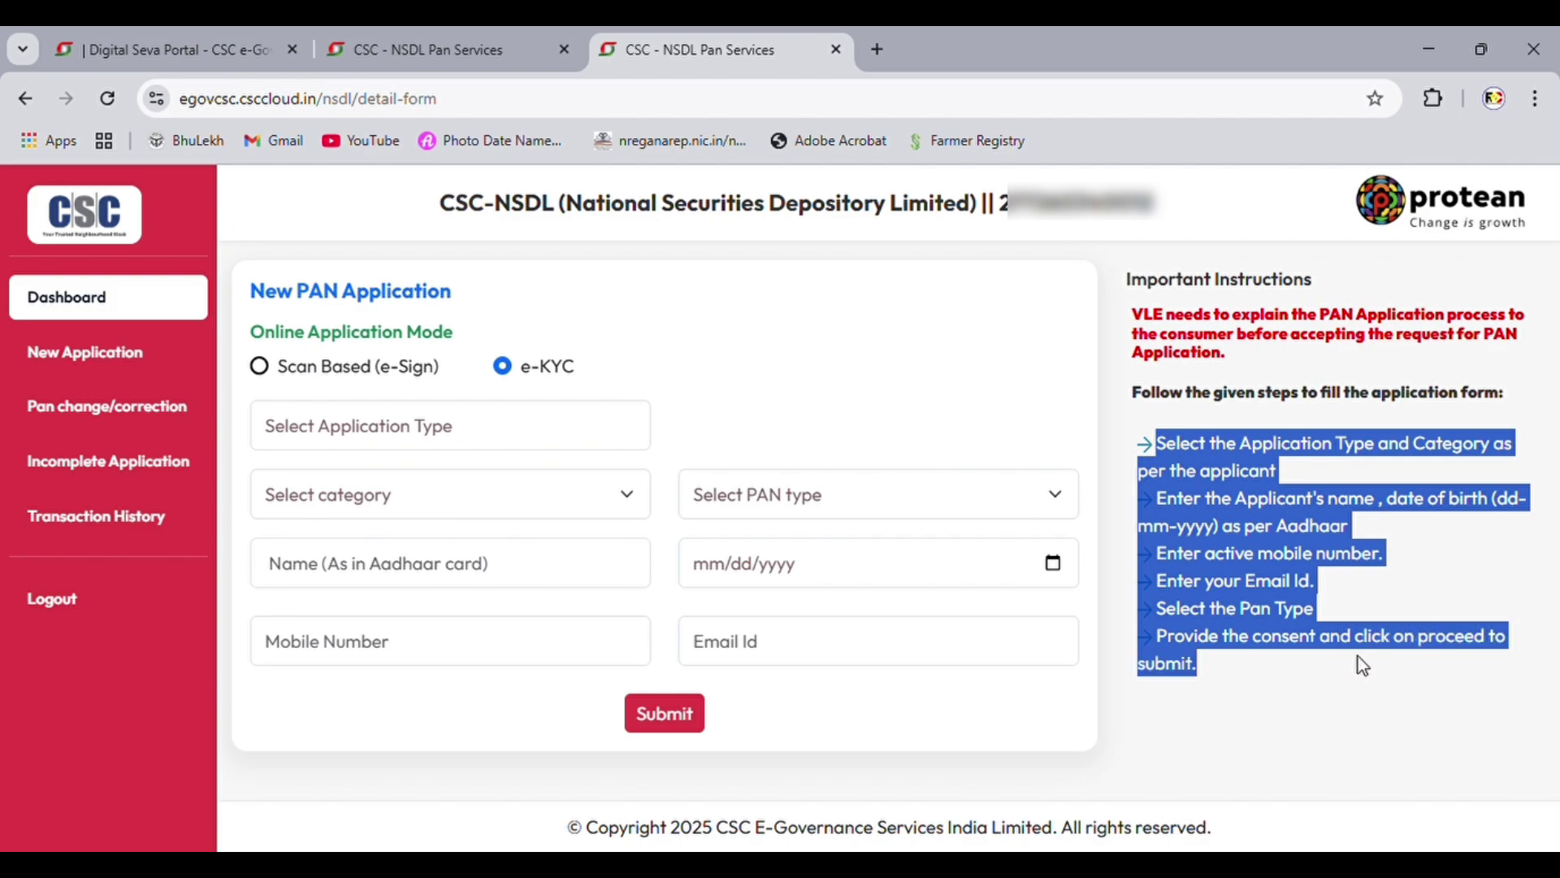
{"action": "left_click", "coordinate": [1319, 707]}
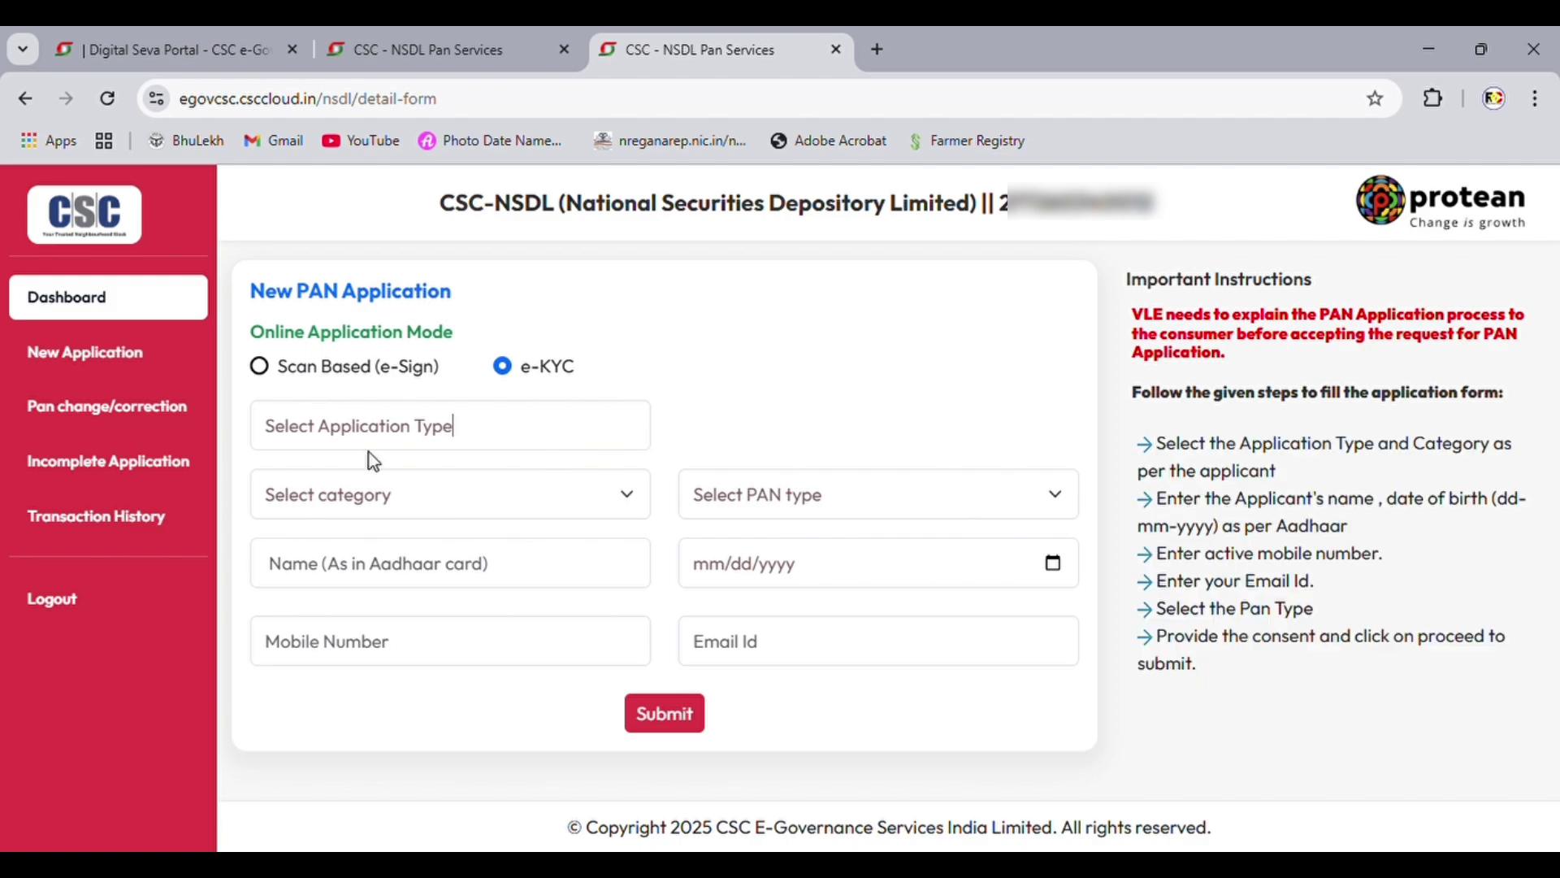
- Set application type Form 49A, category INDIVIDUAL, and PAN type Physical PAN Card/E-PAN Card
{"action": "left_click", "coordinate": [351, 435]}
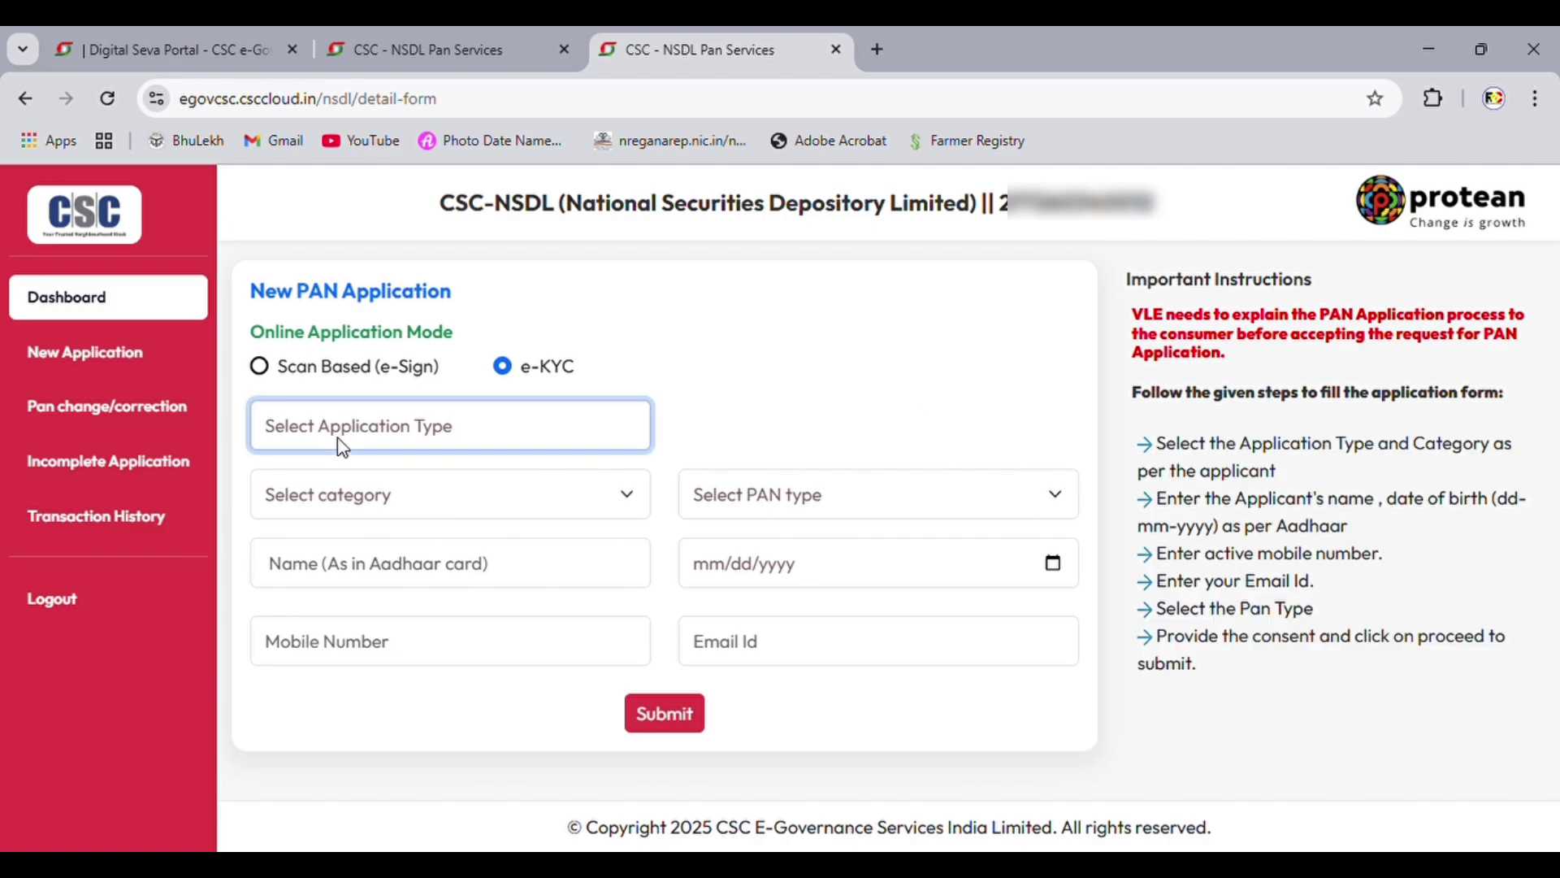
{"action": "left_click", "coordinate": [349, 496]}
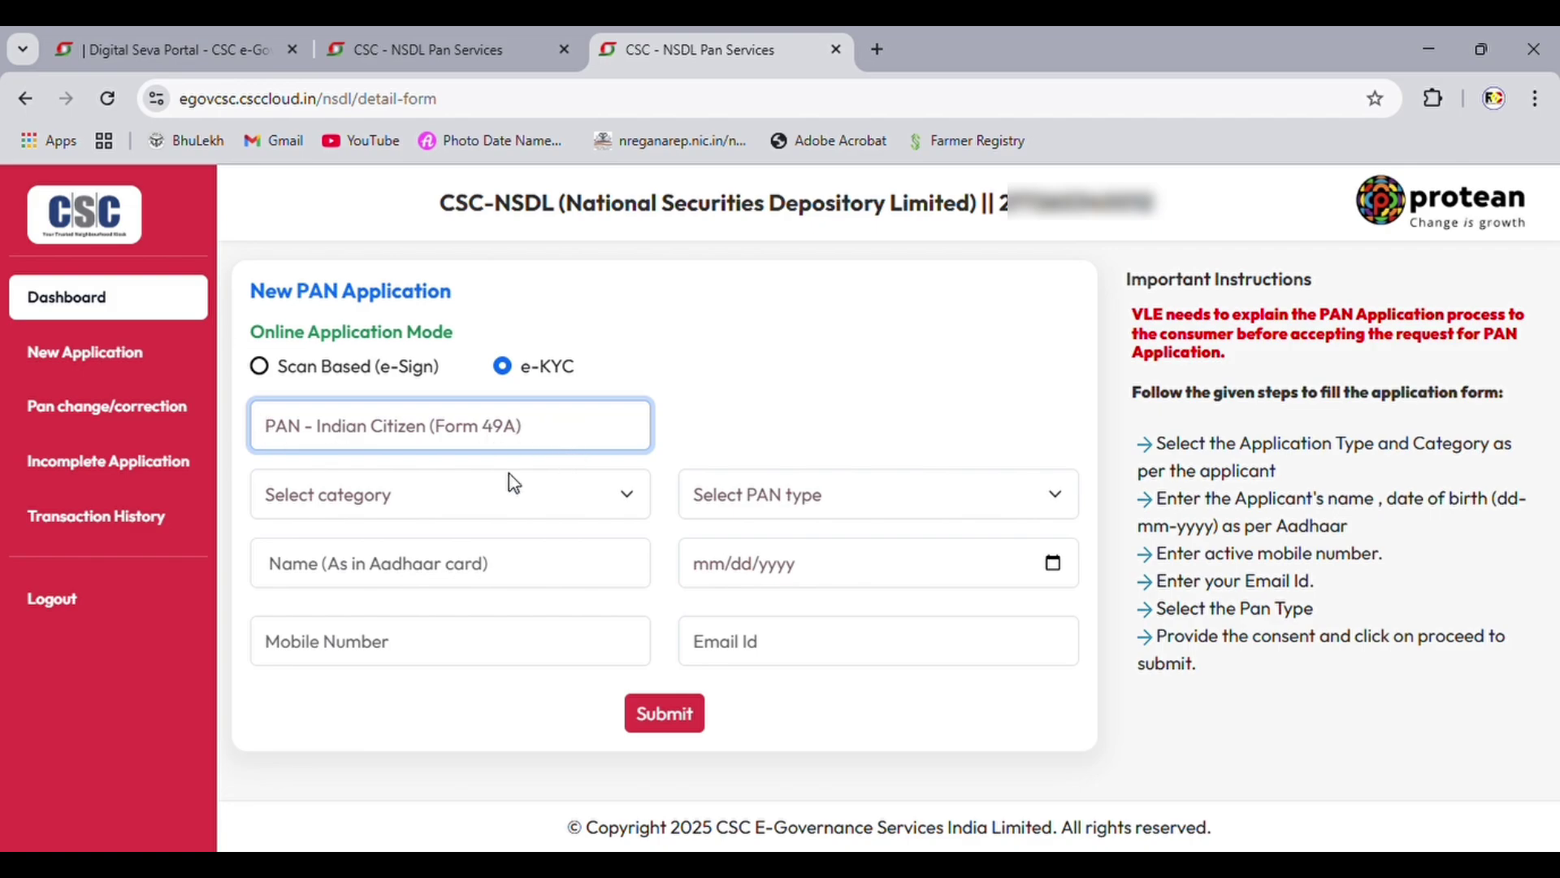
{"action": "key", "text": "Tab"}
{"action": "key", "text": "Down"}
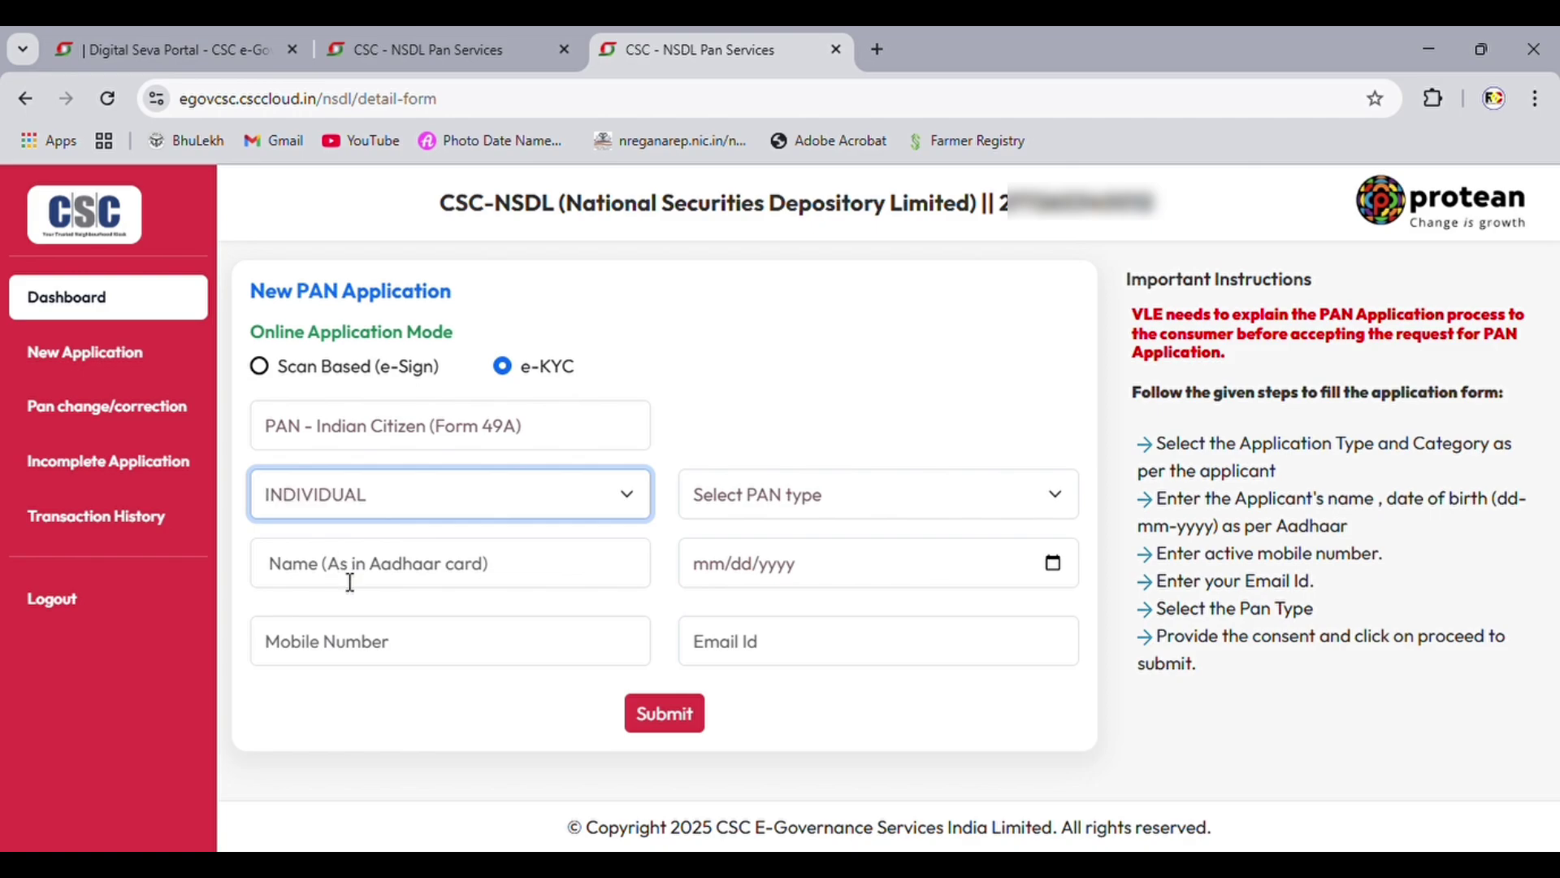
{"action": "key", "text": "Tab"}
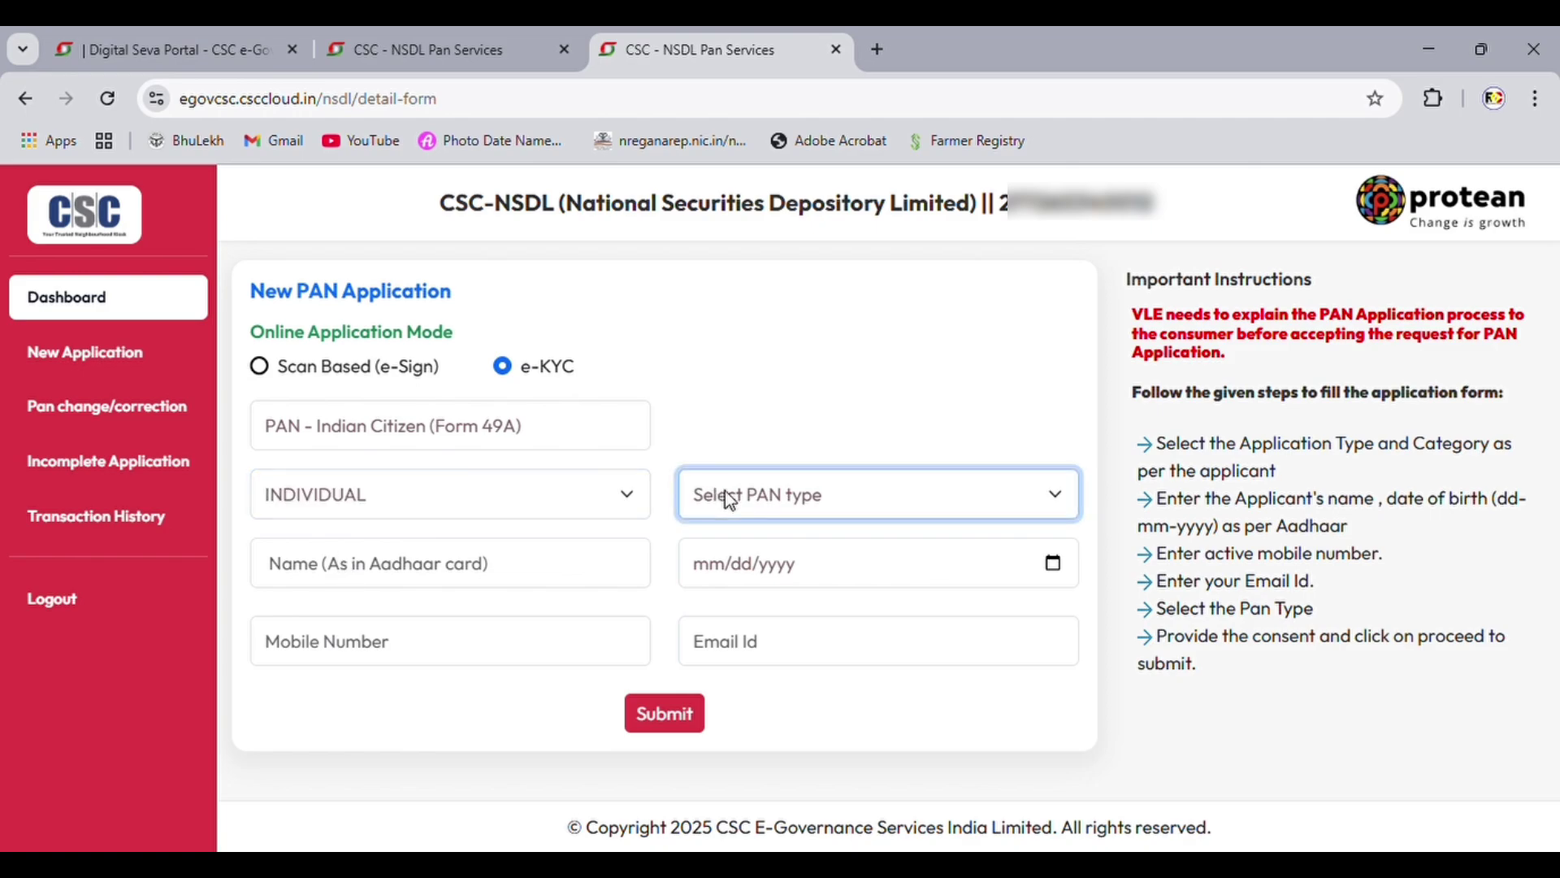
{"action": "key", "text": "Down"}
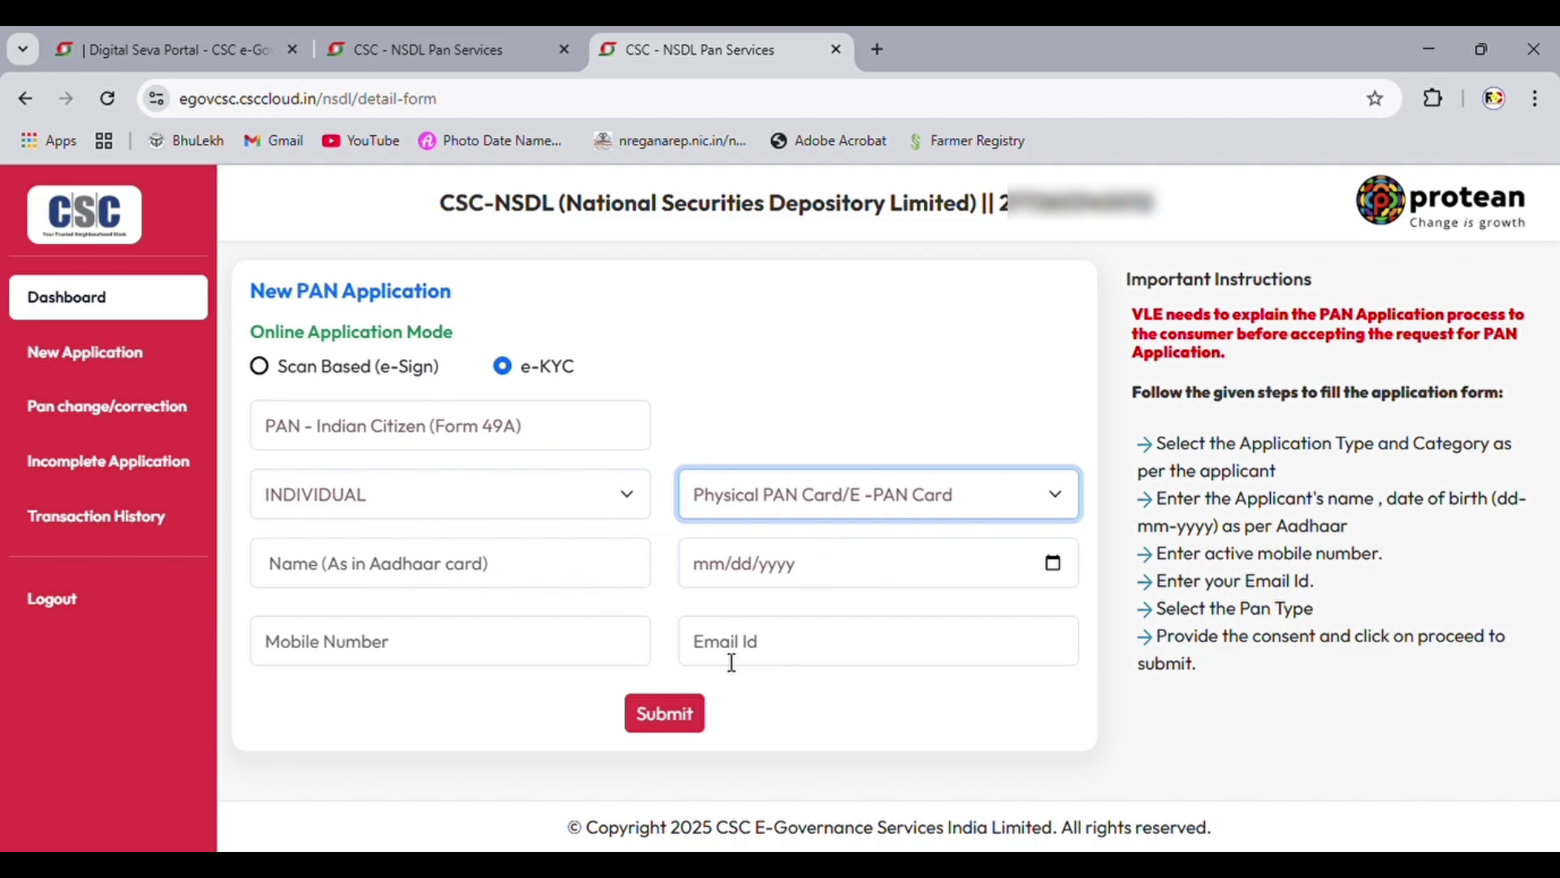
- Submit the e-KYC New PAN application form
{"action": "left_click", "coordinate": [671, 719]}
{"action": "left_click_drag", "start_coordinate": [661, 339], "coordinate": [1097, 348]}
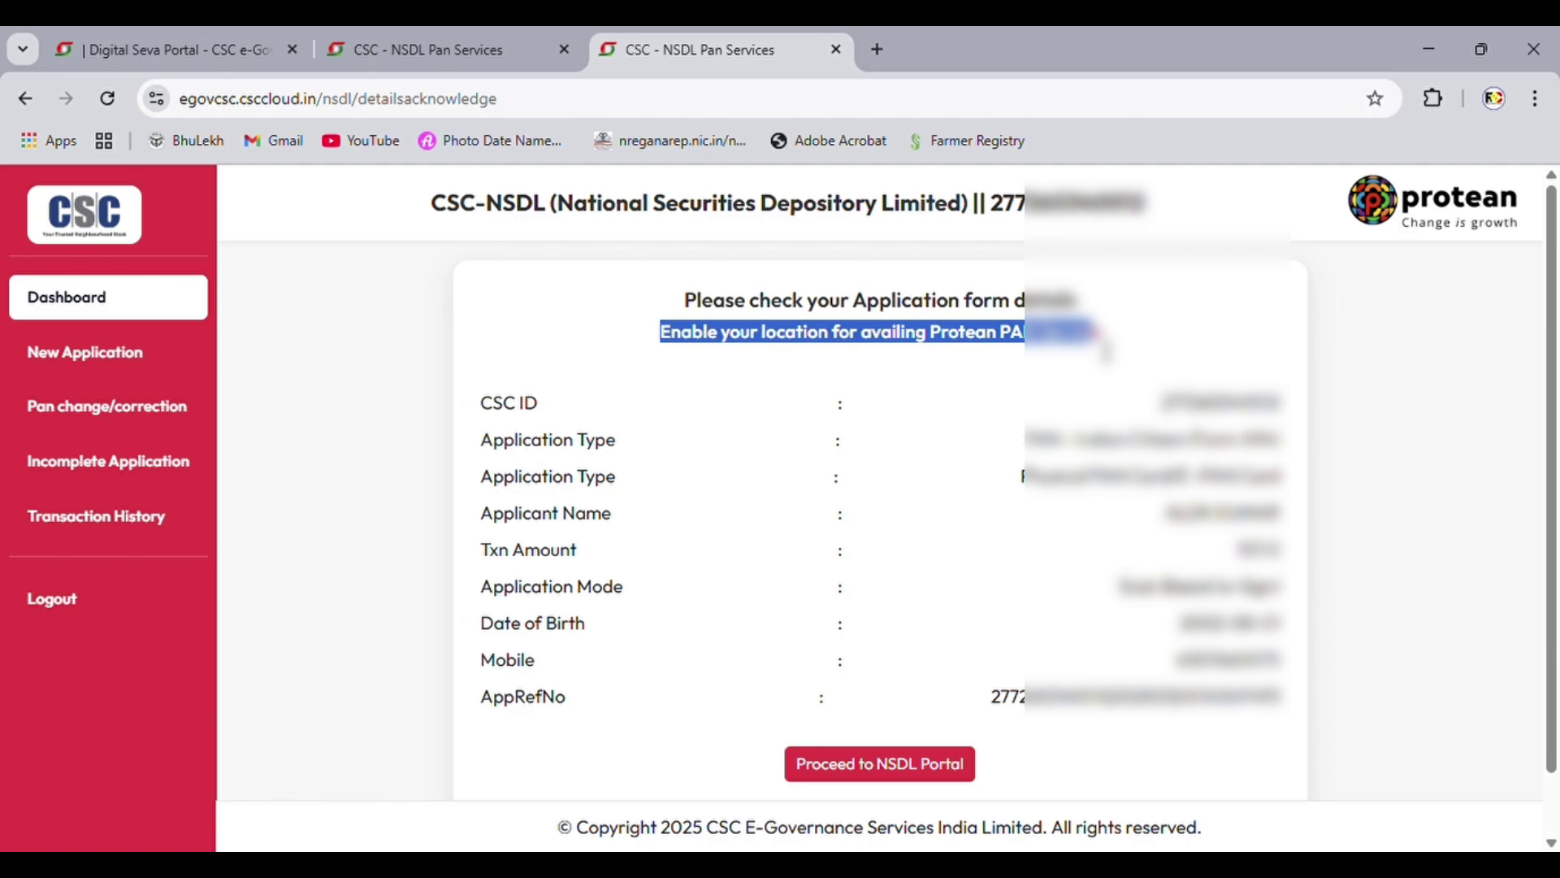
{"action": "left_click", "coordinate": [1137, 353]}
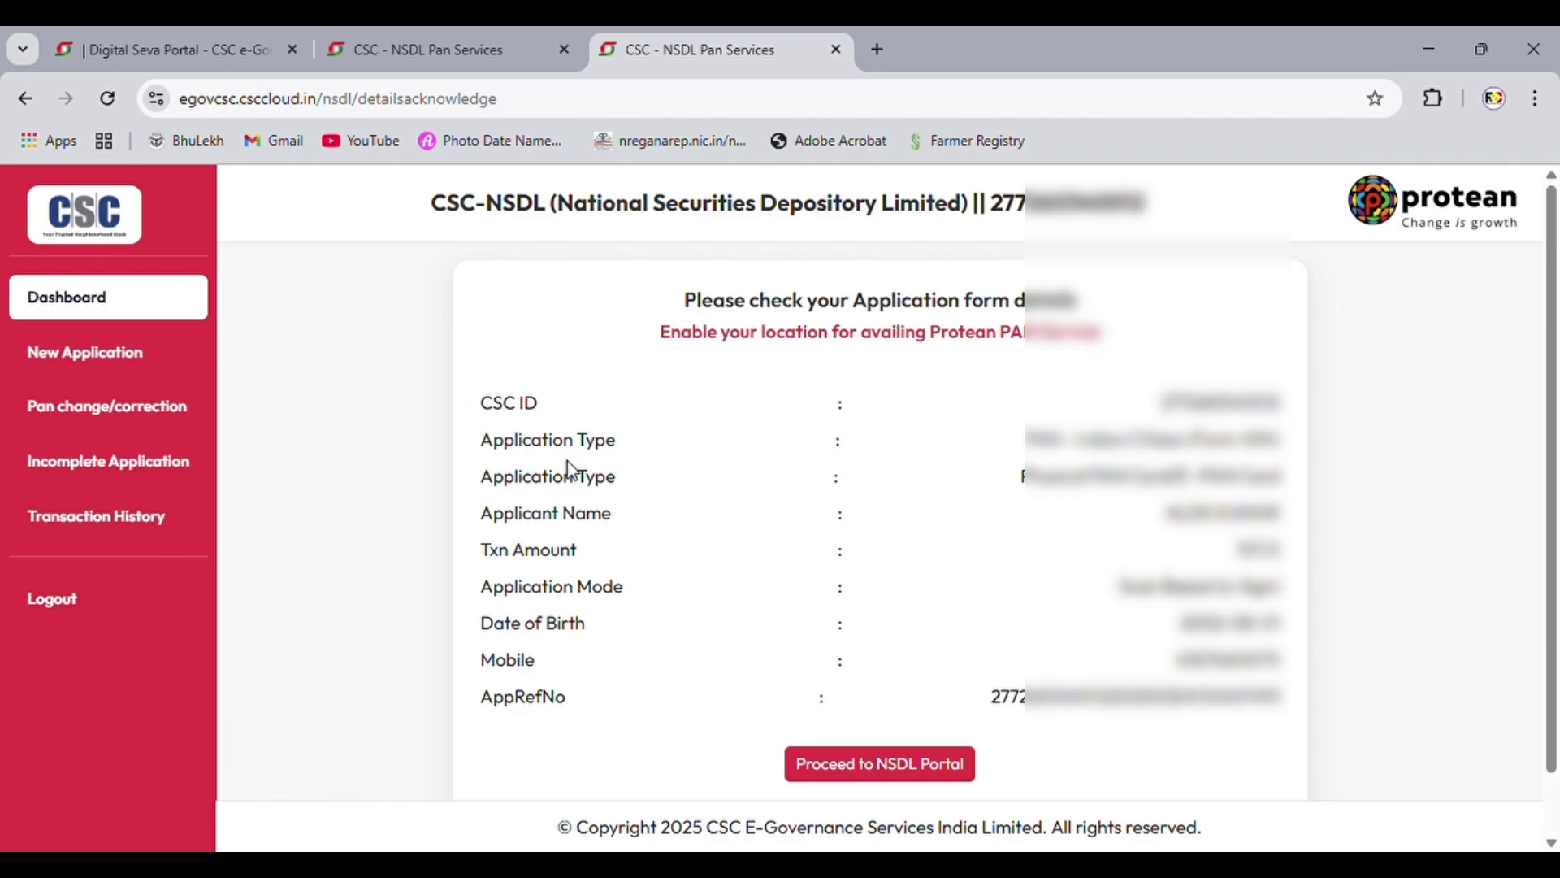
- Review the acknowledgement details and proceed to the NSDL portal
{"action": "left_click_drag", "start_coordinate": [493, 440], "coordinate": [1207, 695]}
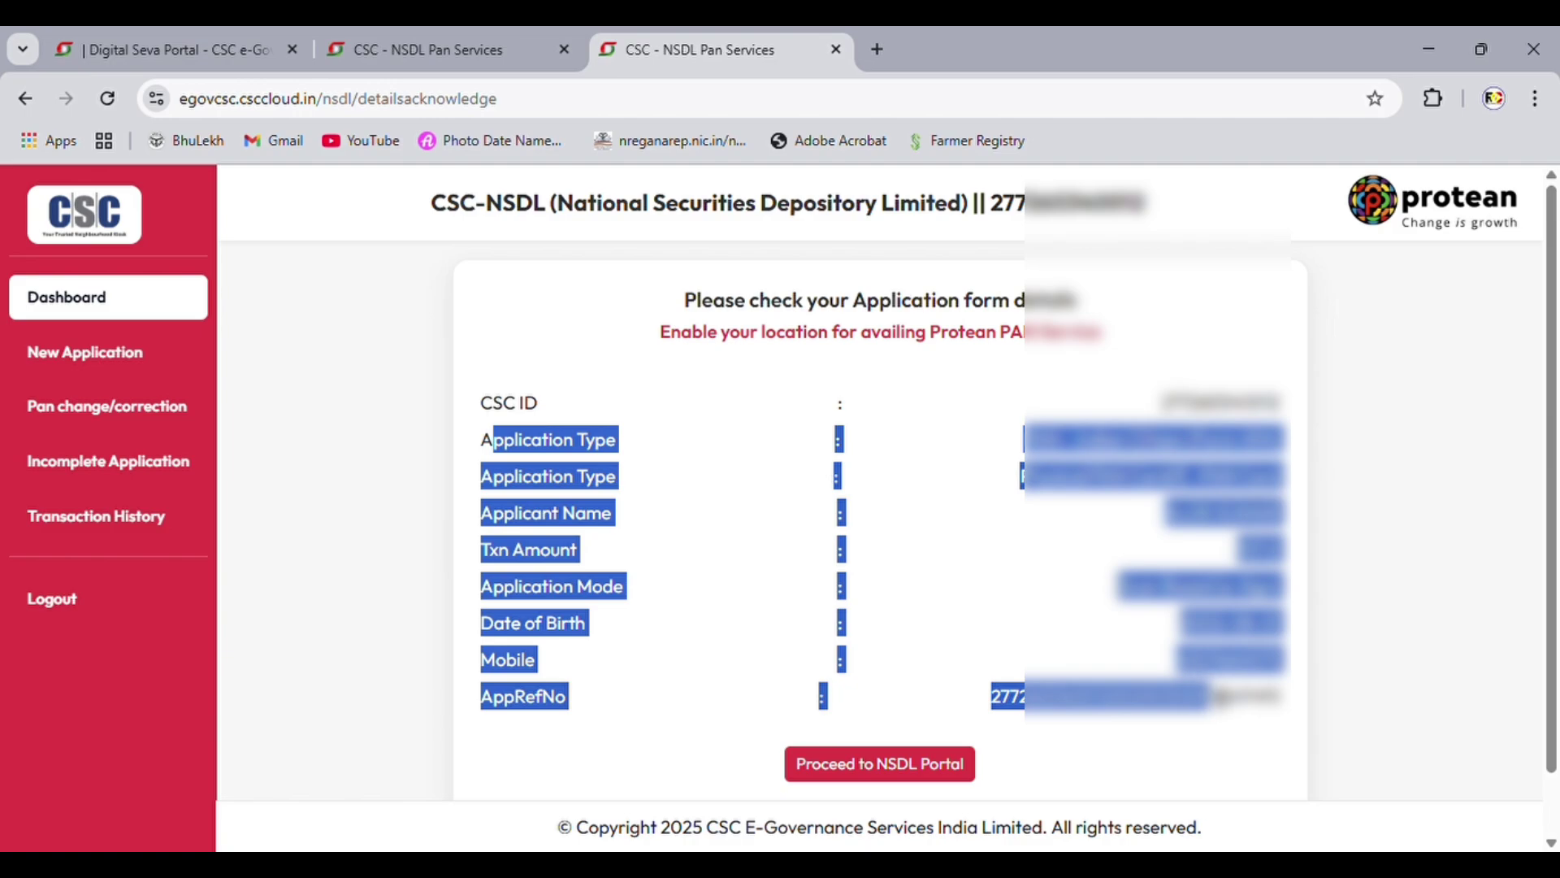
{"action": "left_click", "coordinate": [1209, 723]}
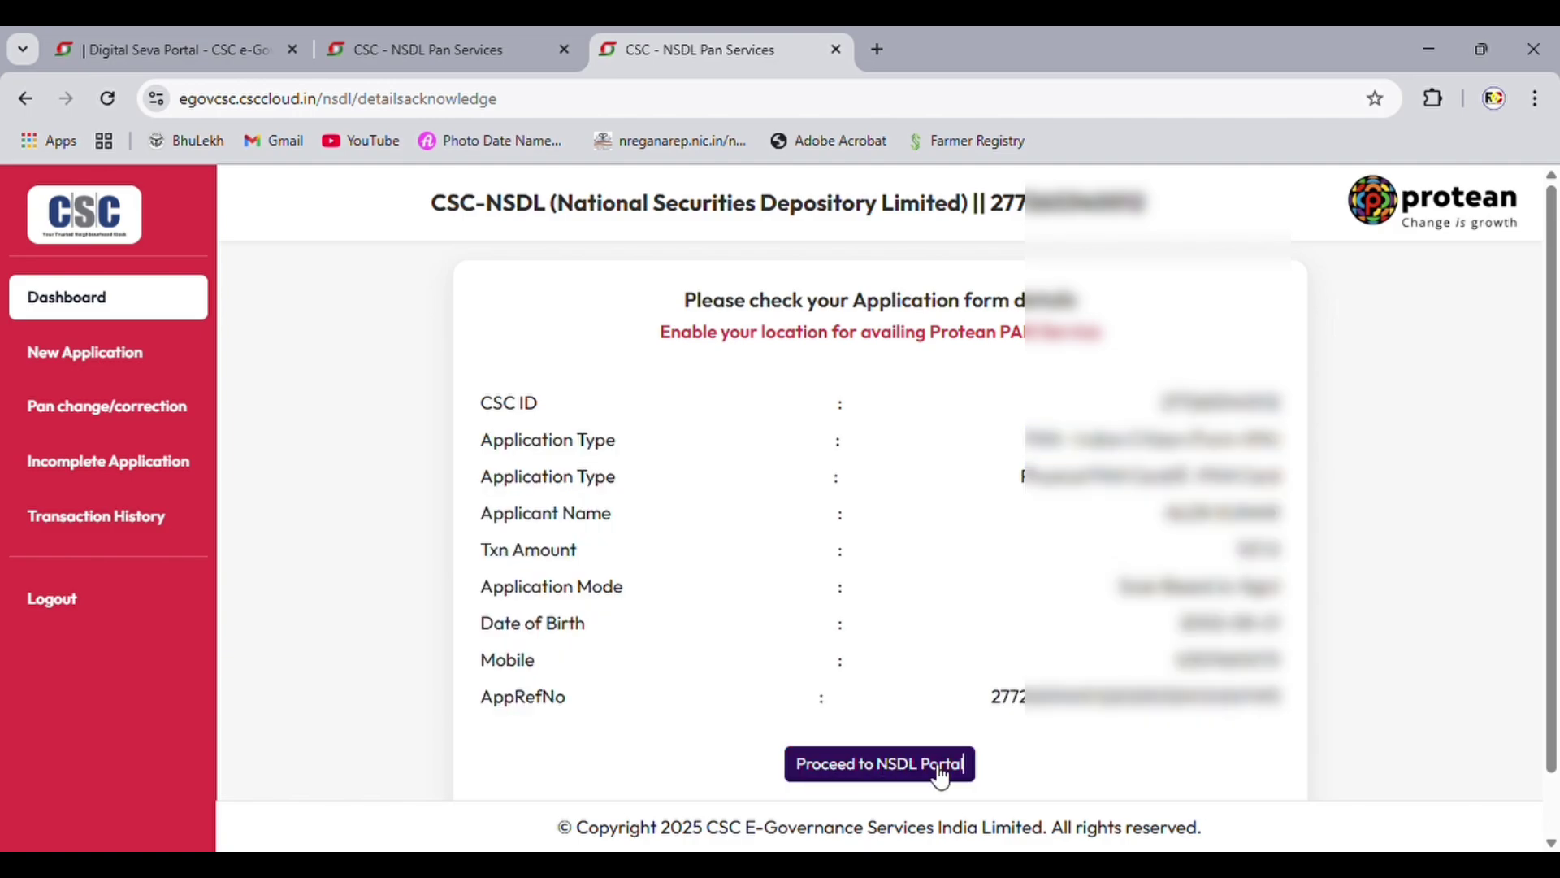
{"action": "left_click", "coordinate": [899, 776]}
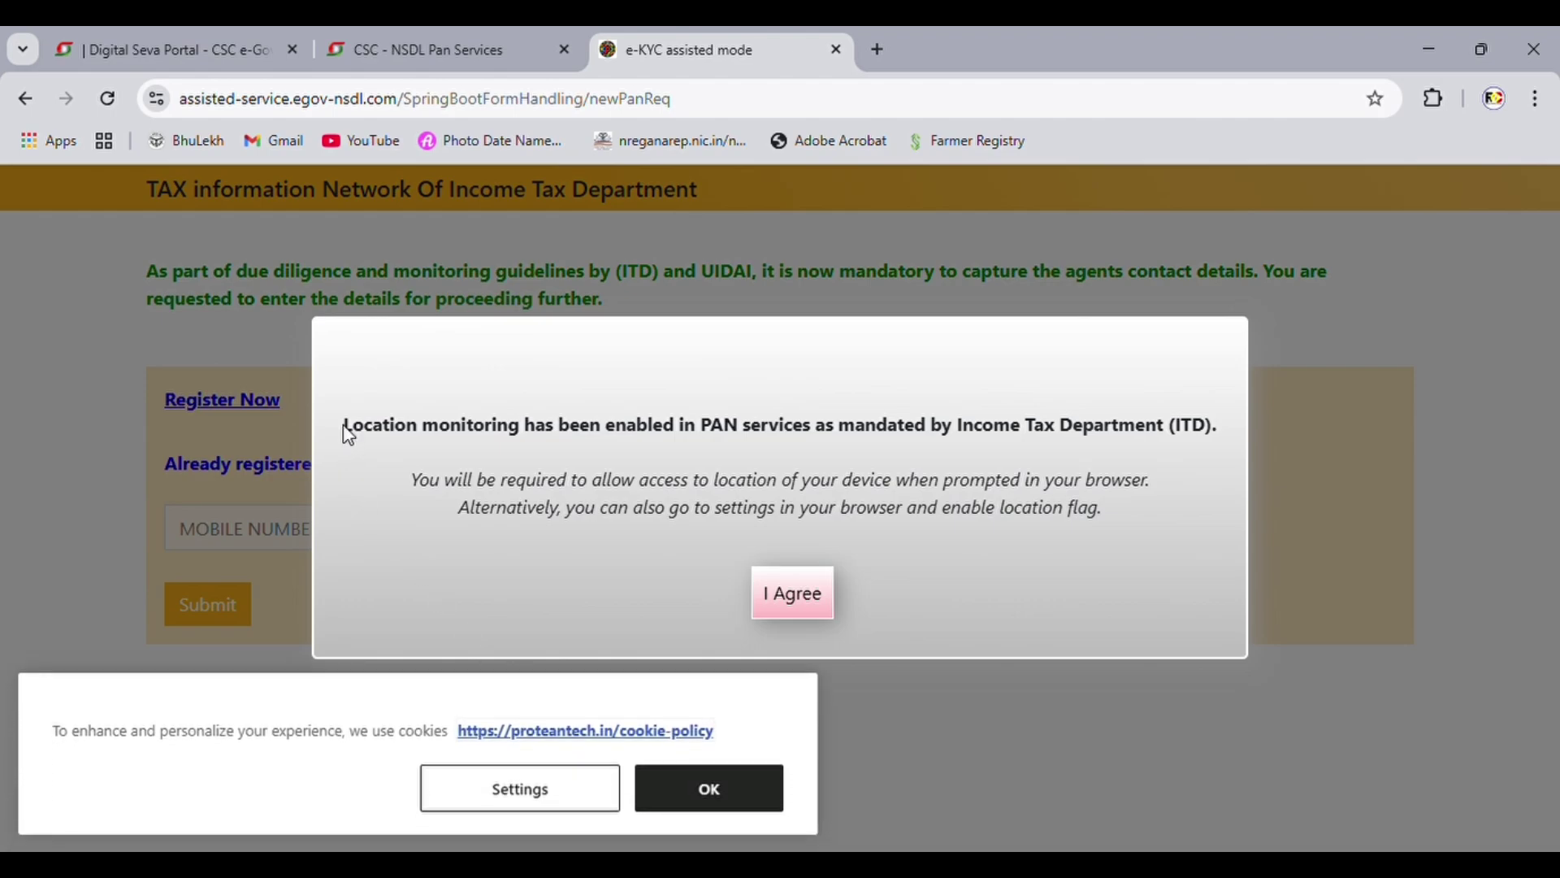
- Accept the cookie notice and agree to the location monitoring notice
{"action": "left_click_drag", "start_coordinate": [346, 429], "coordinate": [1111, 482]}
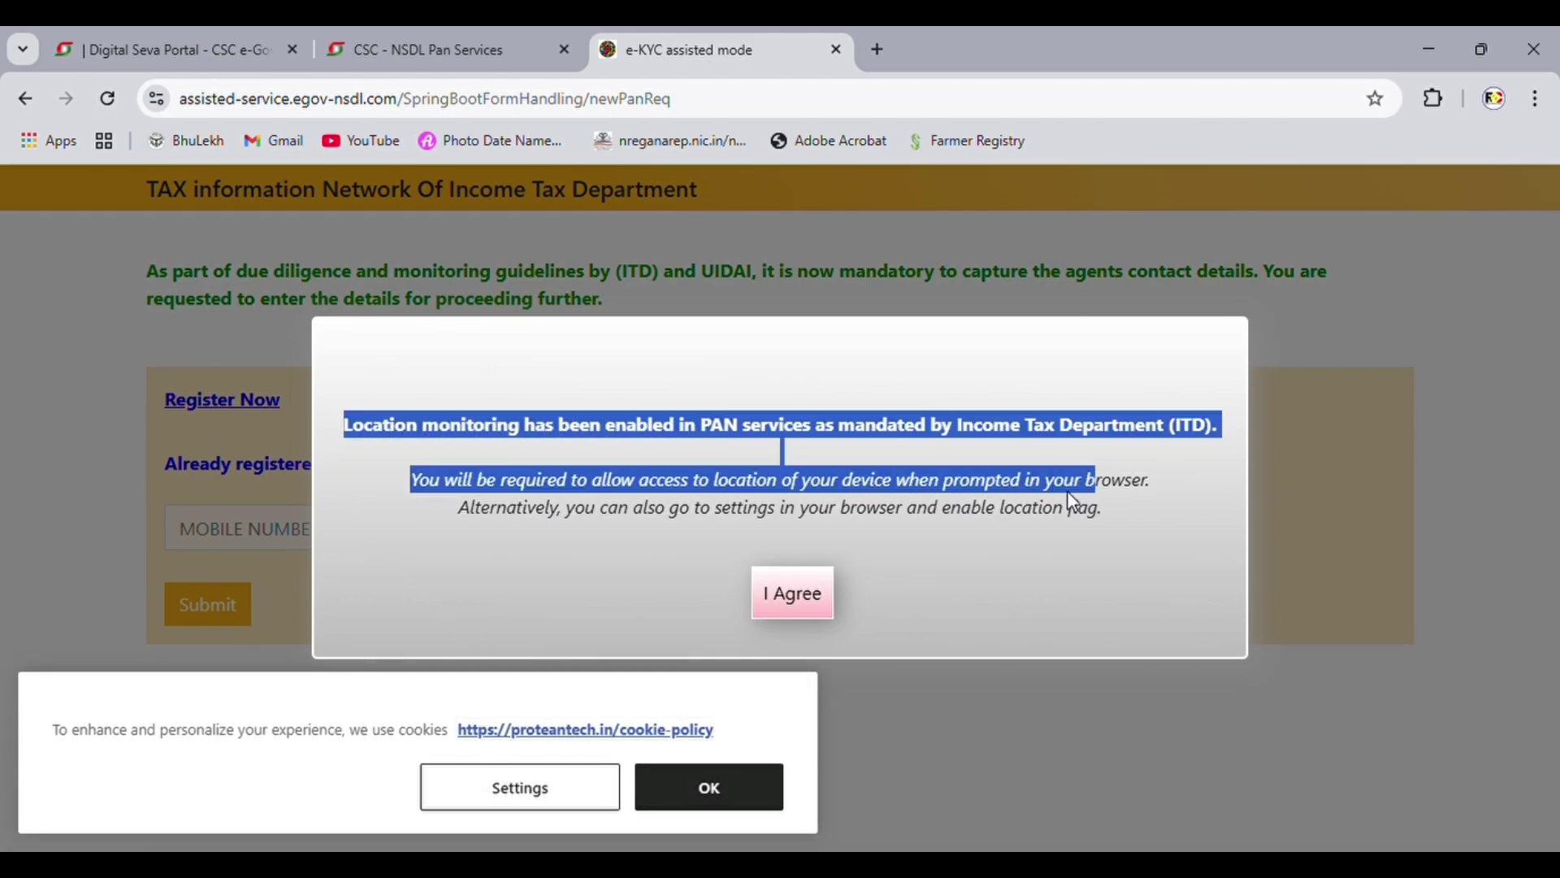
{"action": "left_click", "coordinate": [685, 790]}
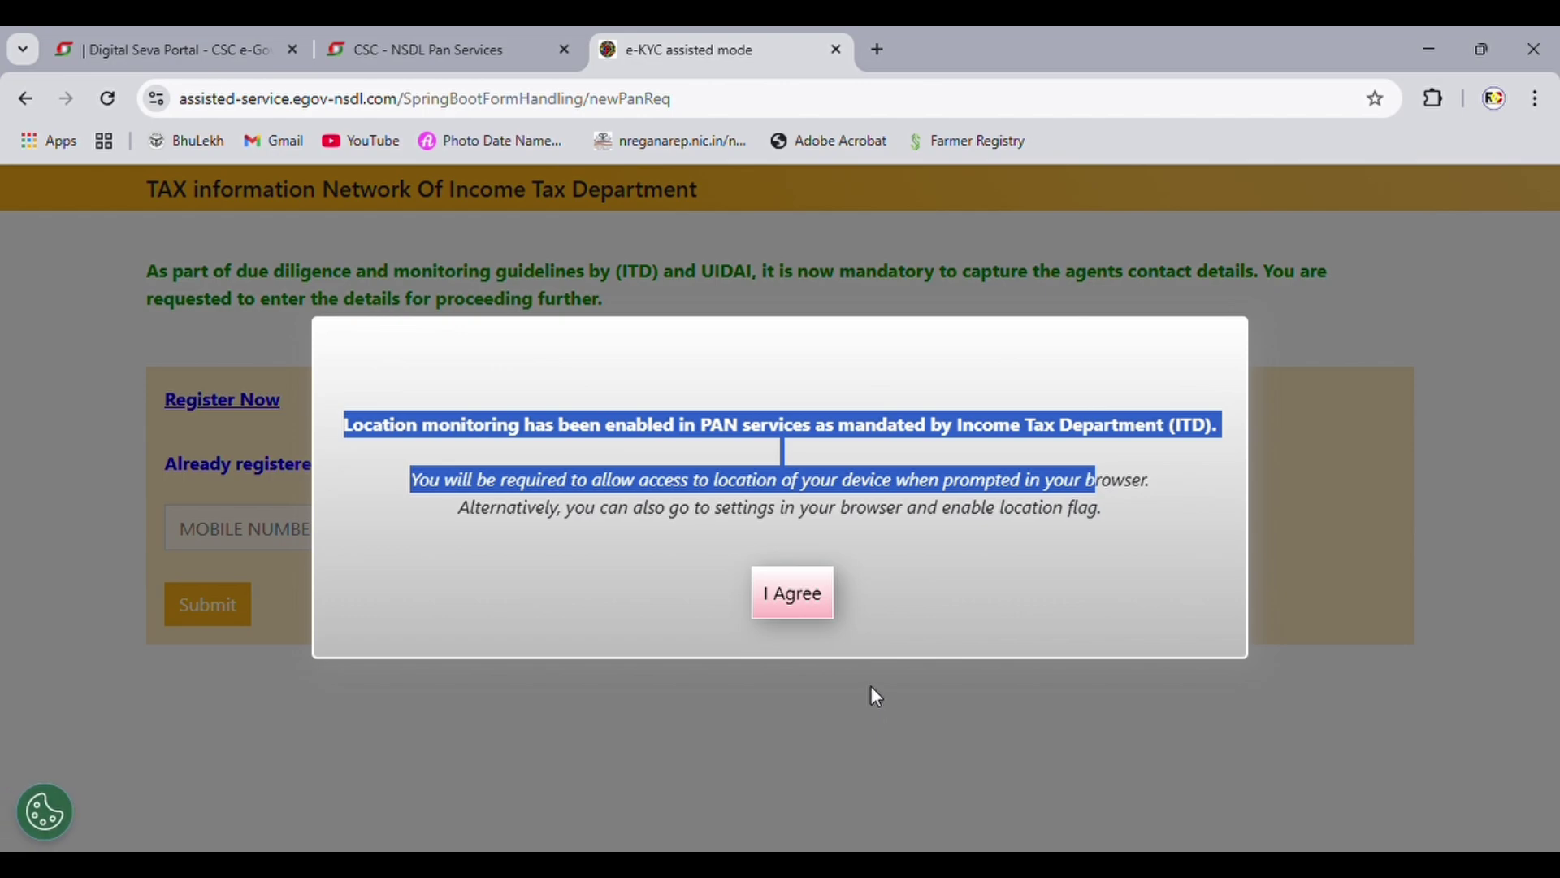
{"action": "left_click", "coordinate": [795, 592]}
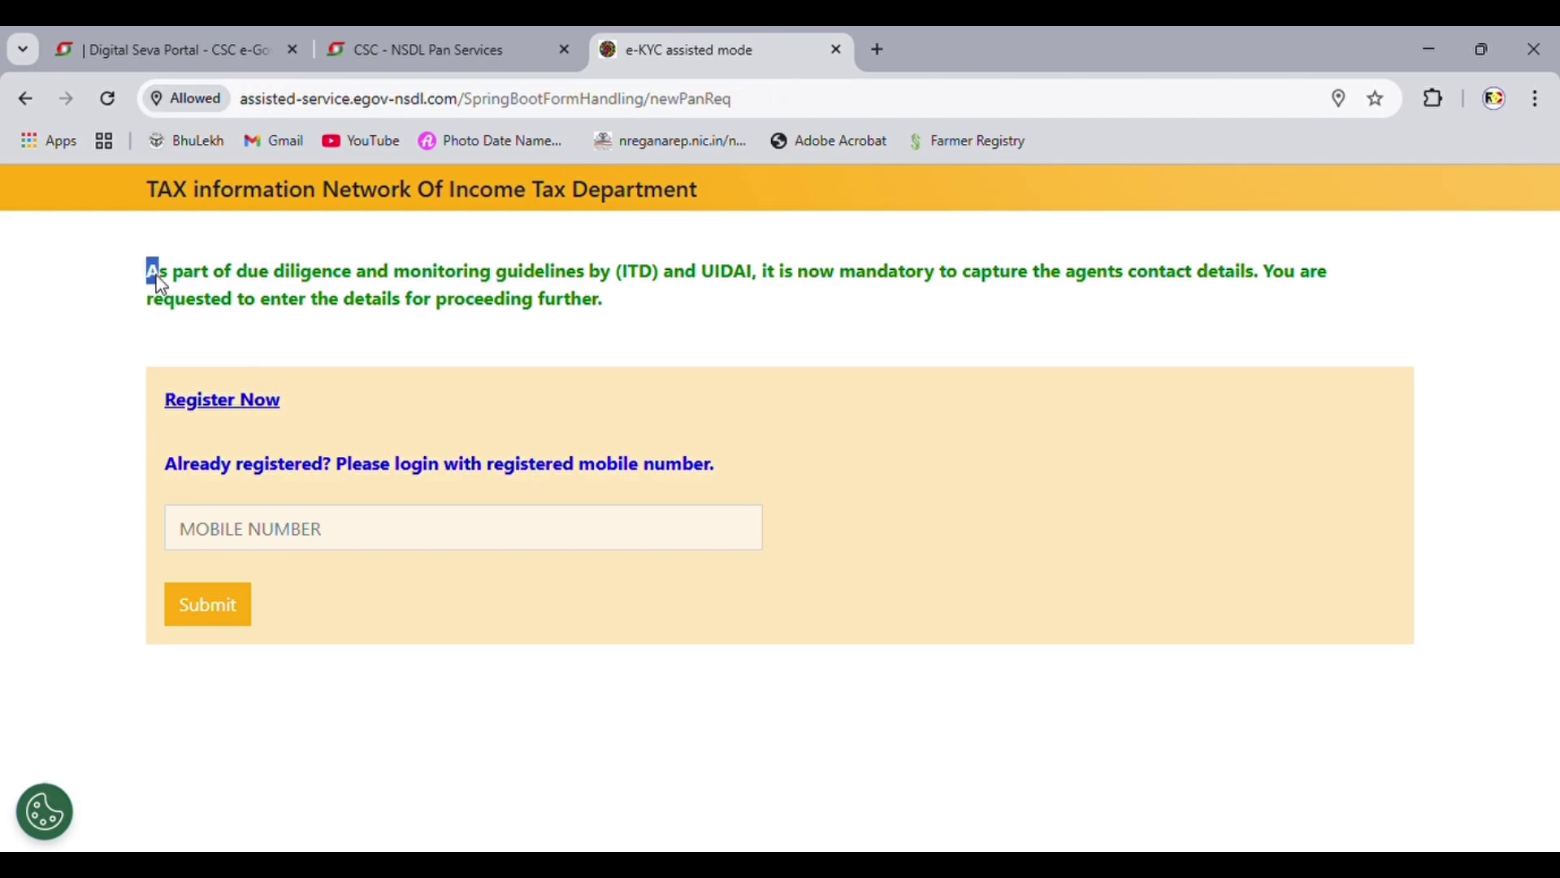
{"action": "left_click_drag", "start_coordinate": [162, 286], "coordinate": [983, 305]}
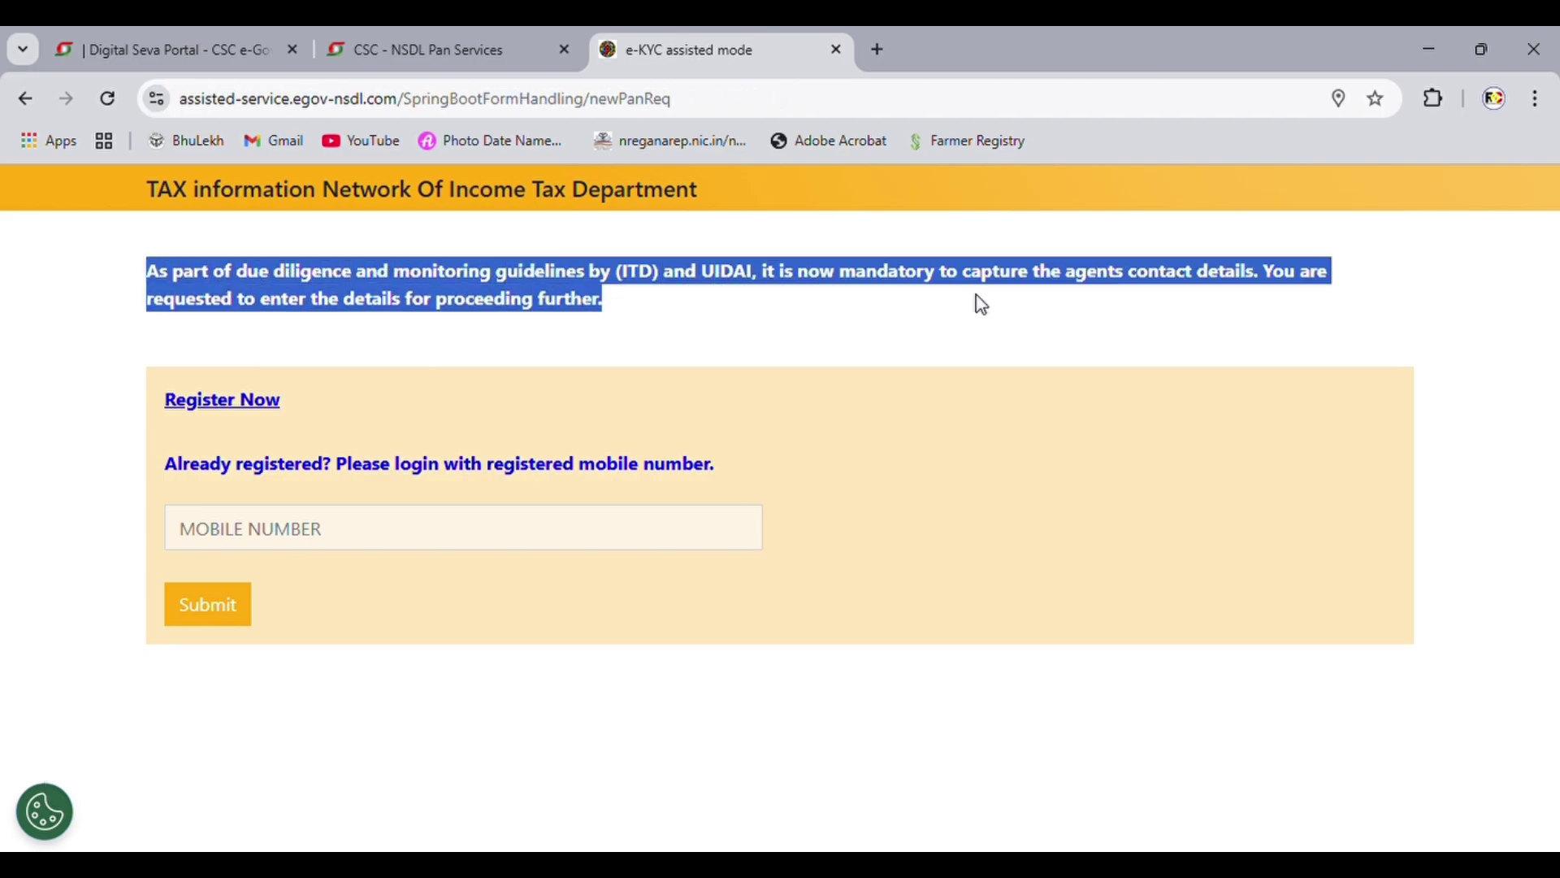
{"action": "left_click", "coordinate": [879, 340]}
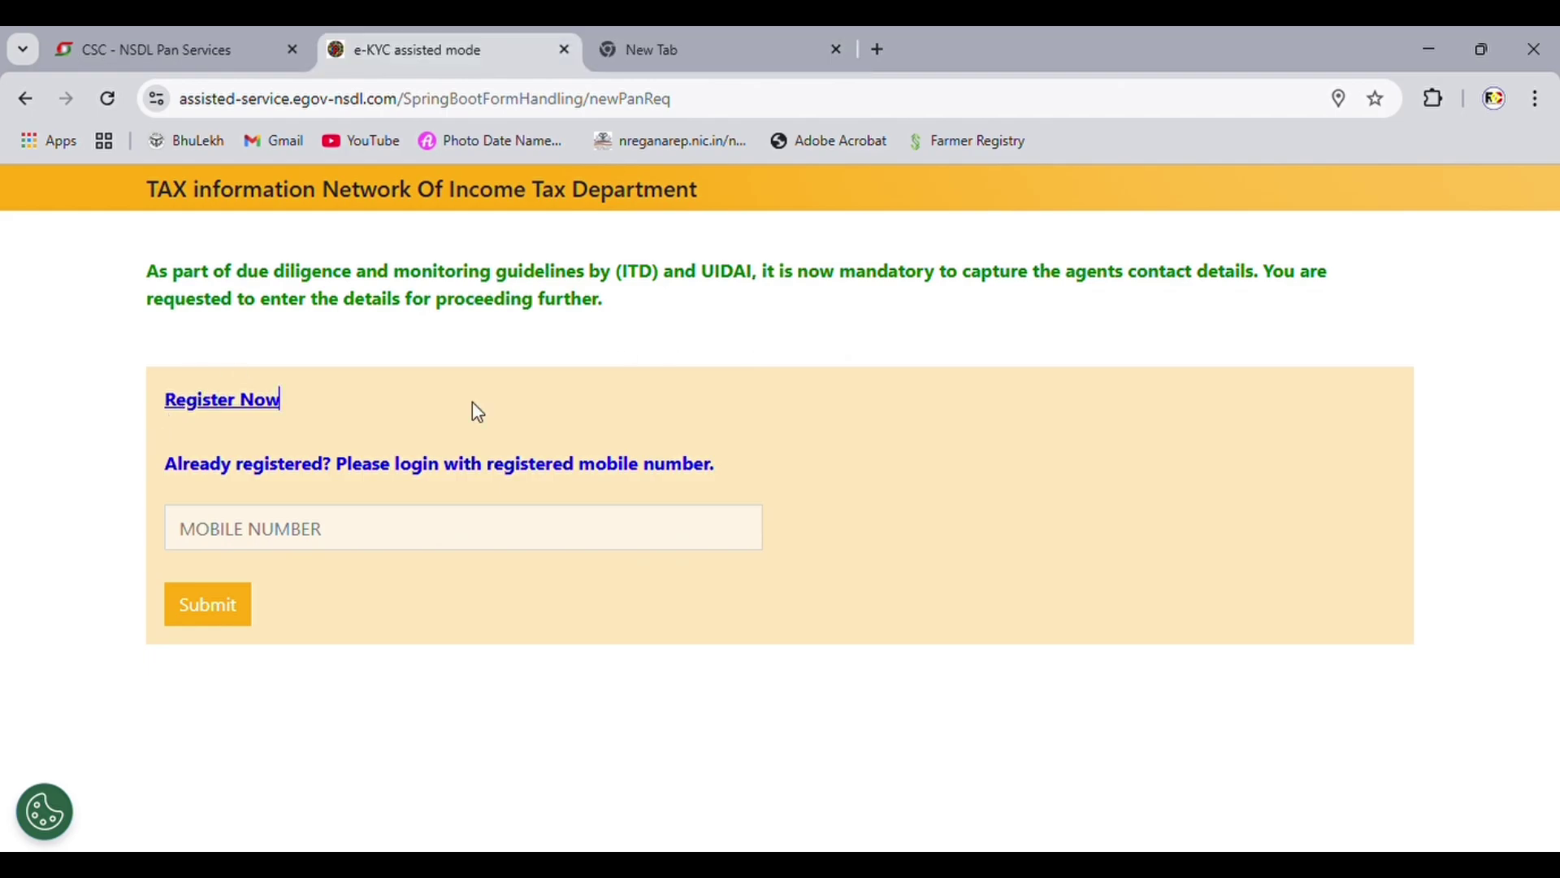
- Log in with the registered mobile number and submit the received OTP
{"action": "left_click_drag", "start_coordinate": [171, 485], "coordinate": [820, 479]}
{"action": "left_click", "coordinate": [411, 541]}
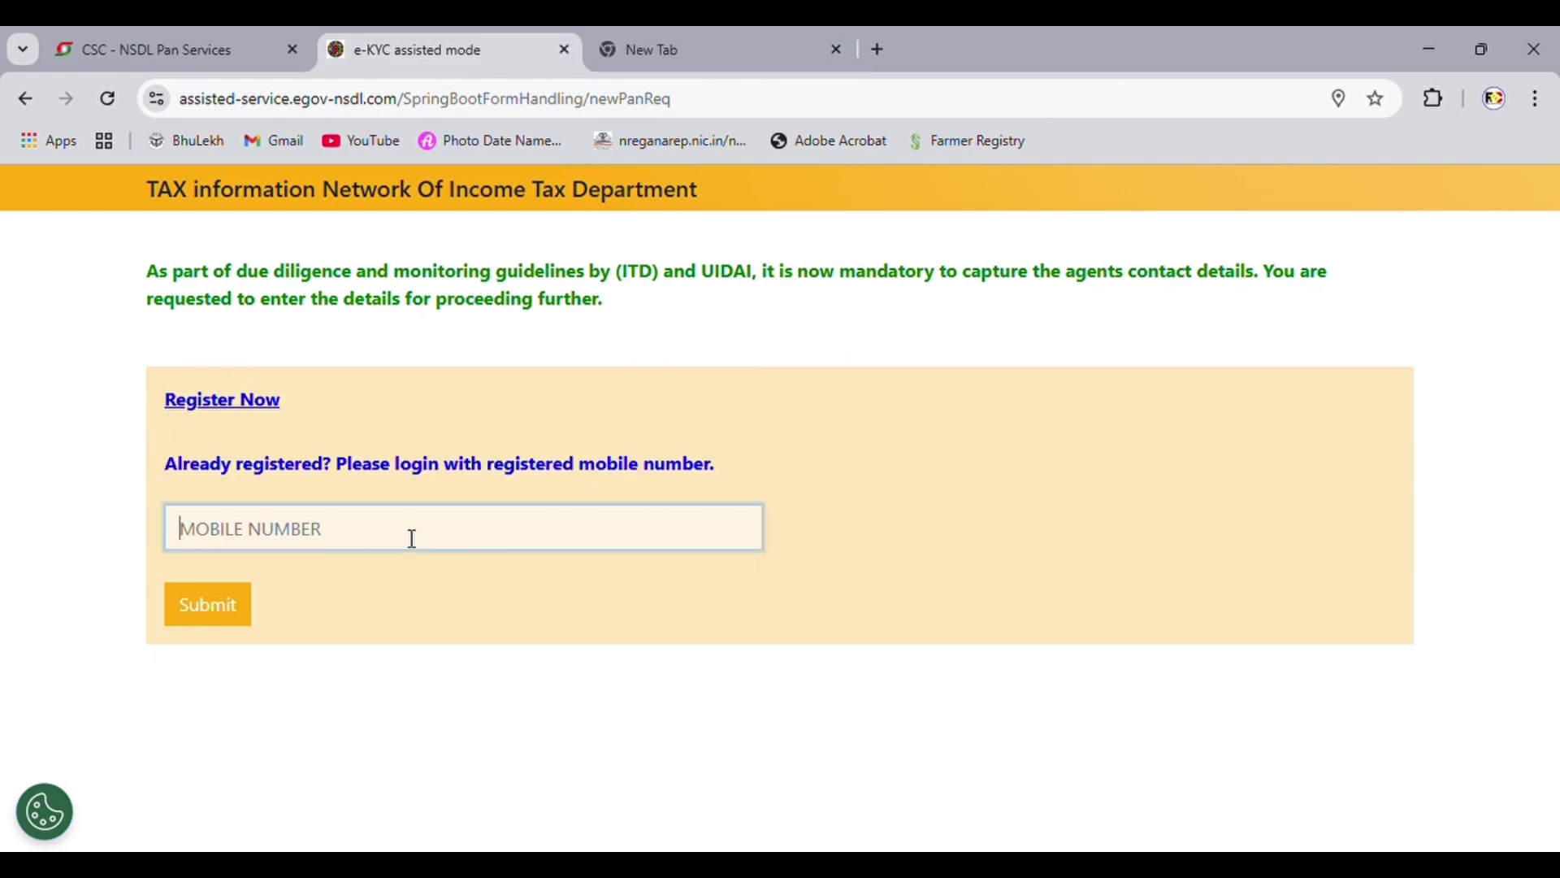
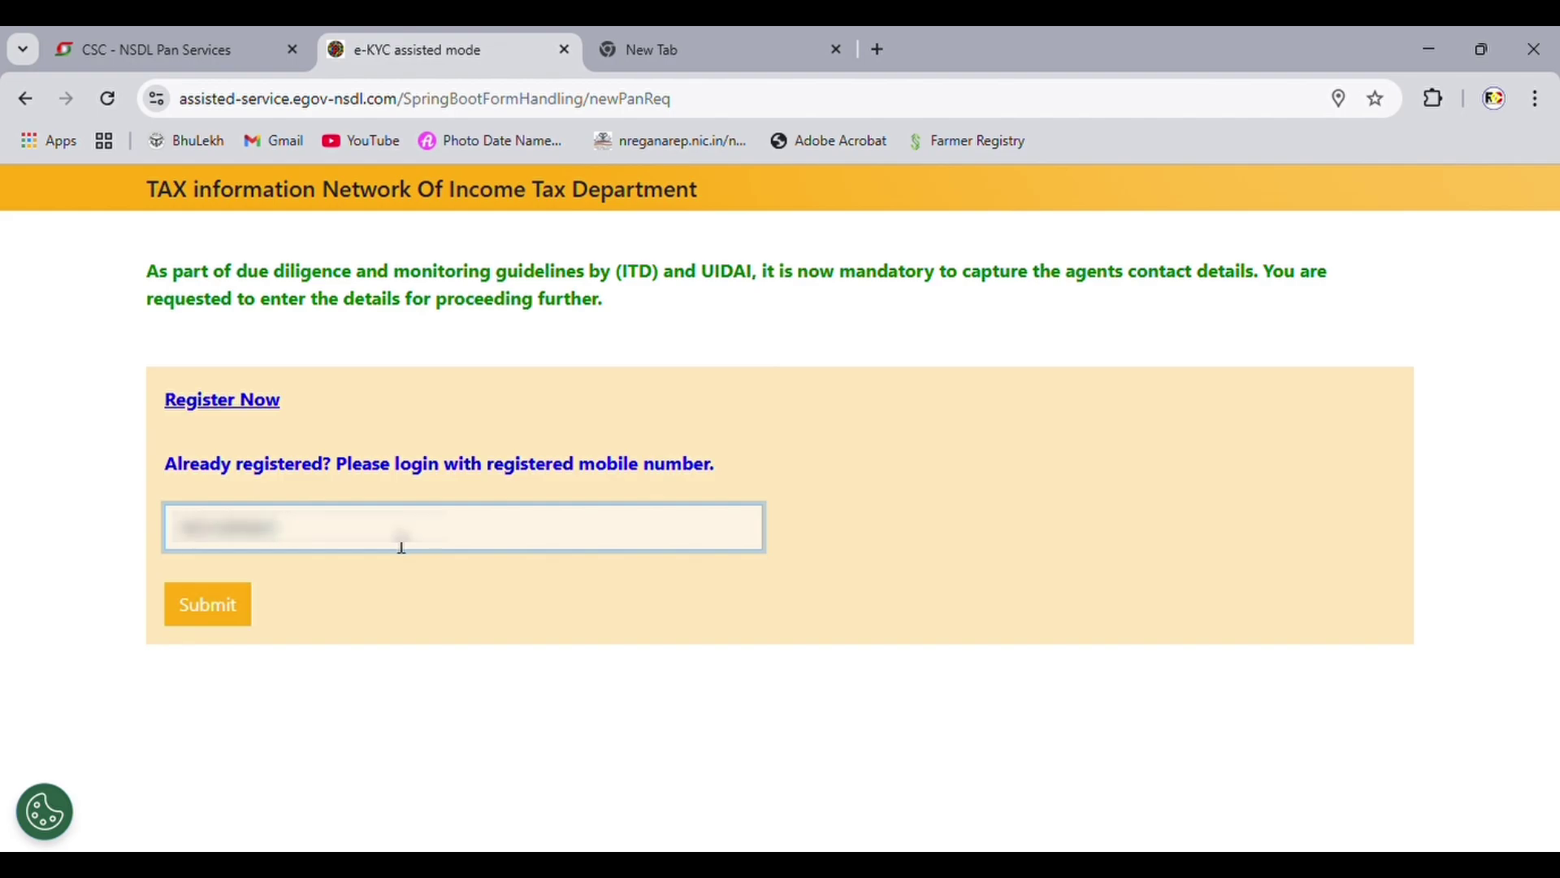
{"action": "left_click", "coordinate": [217, 623]}
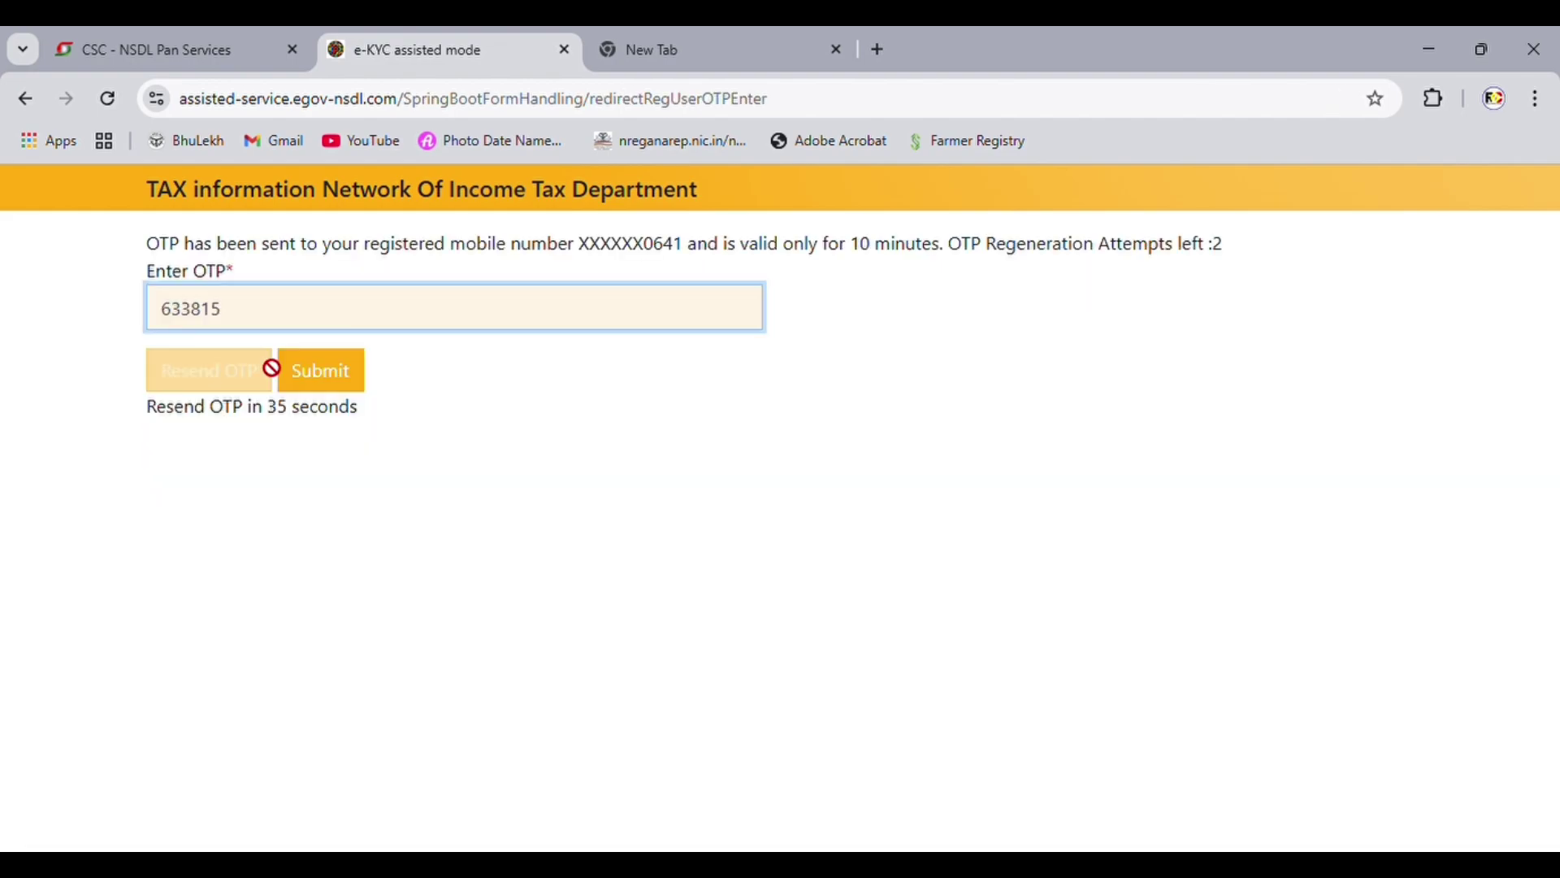
{"action": "left_click", "coordinate": [323, 383]}
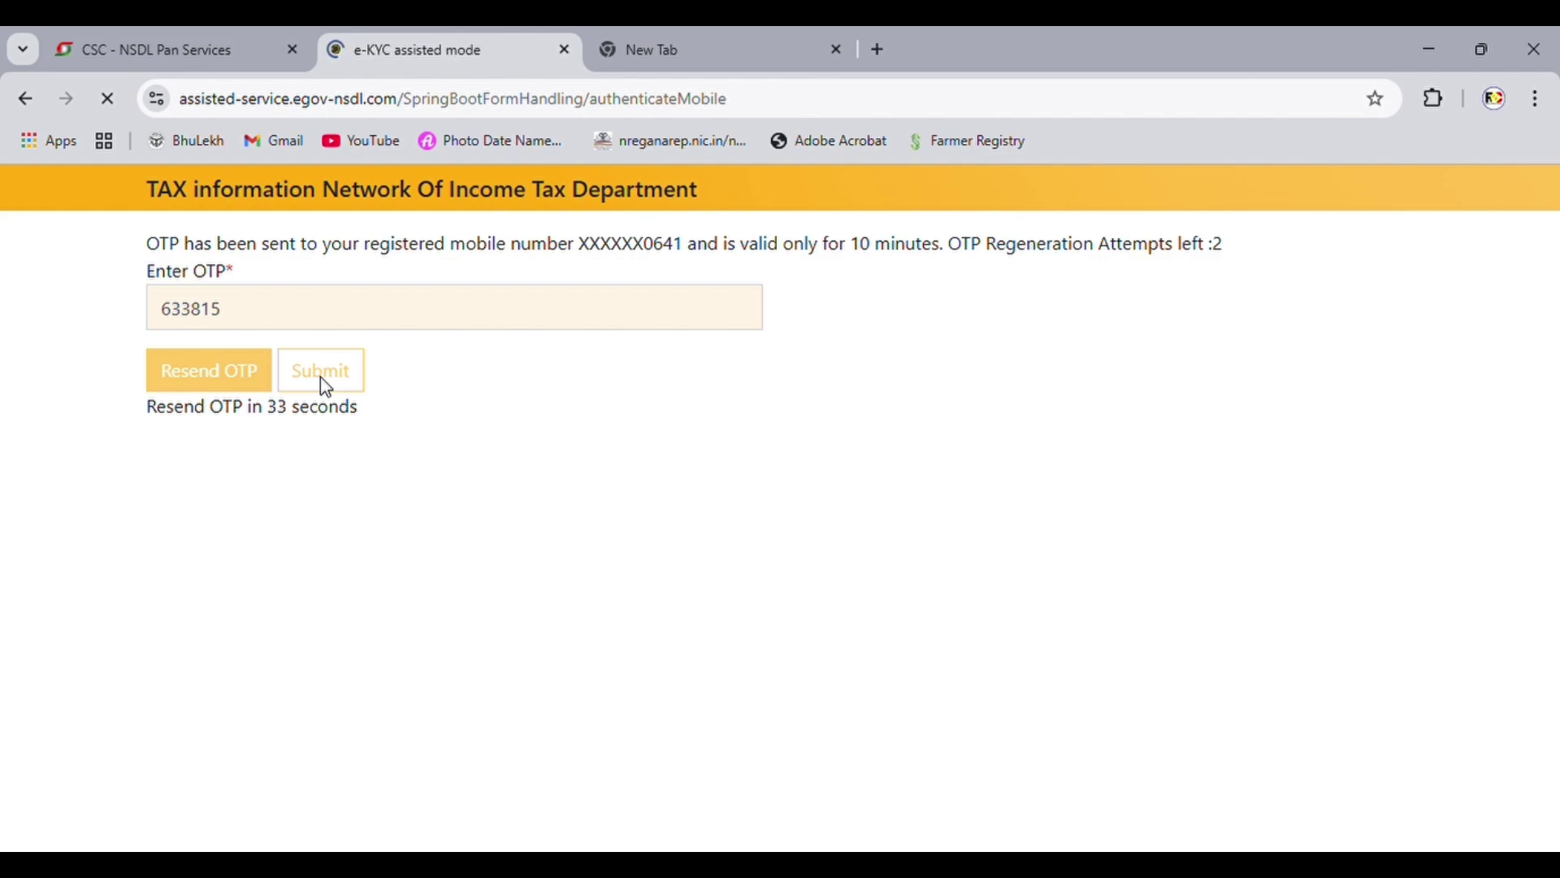
{"action": "left_click_drag", "start_coordinate": [321, 377], "coordinate": [643, 416]}
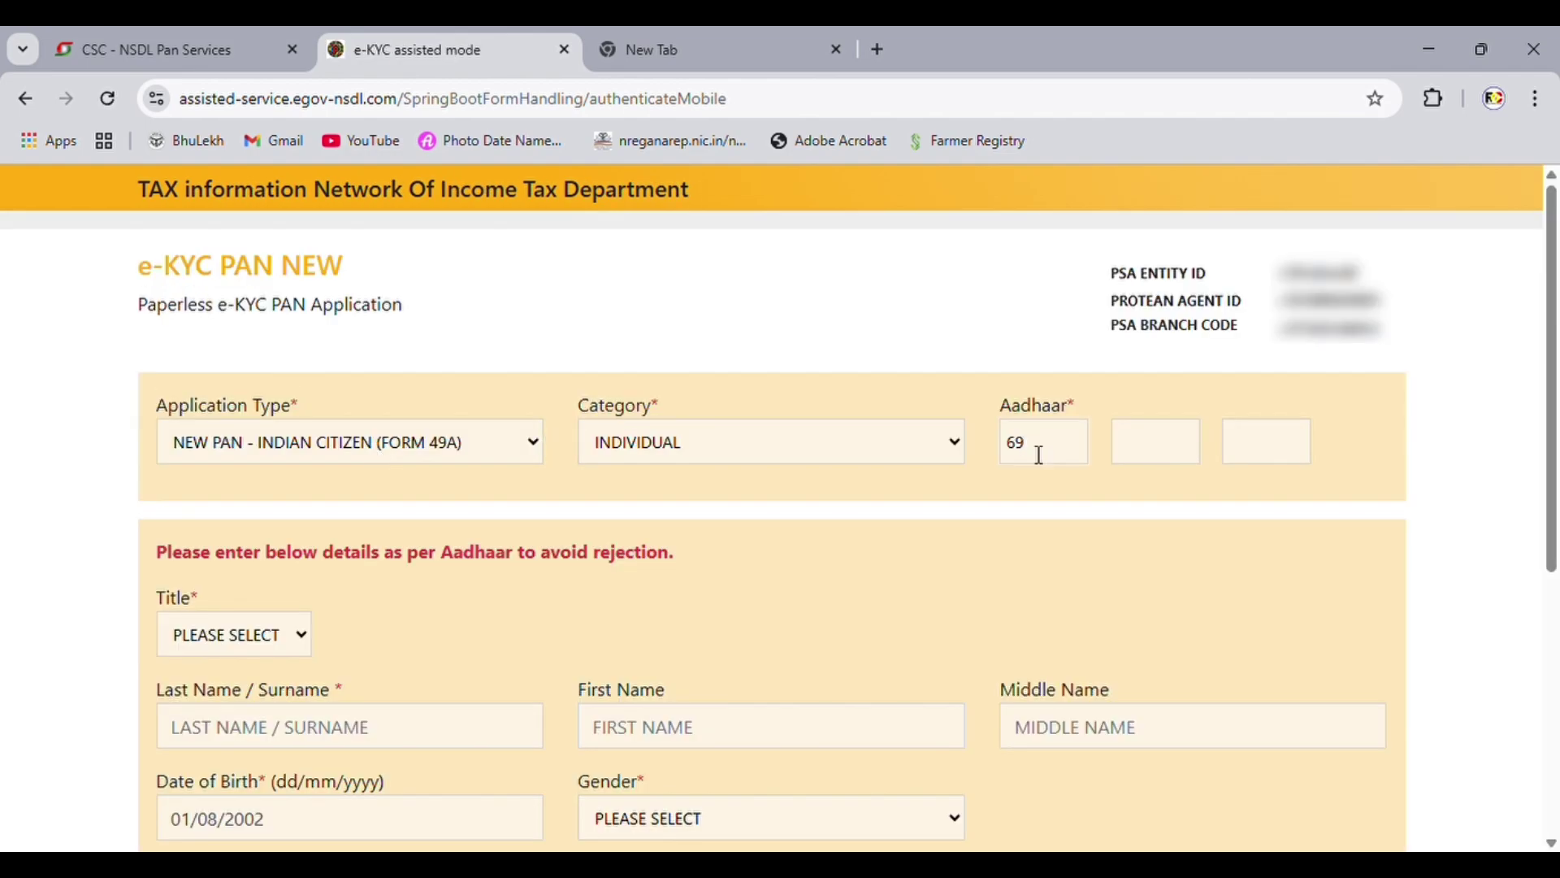
- Clear the Aadhaar box and choose SHRI as the title
{"action": "key", "text": "BackSpace"}
{"action": "key", "text": "BackSpace"}
{"action": "left_click_drag", "start_coordinate": [1001, 405], "coordinate": [1059, 404]}
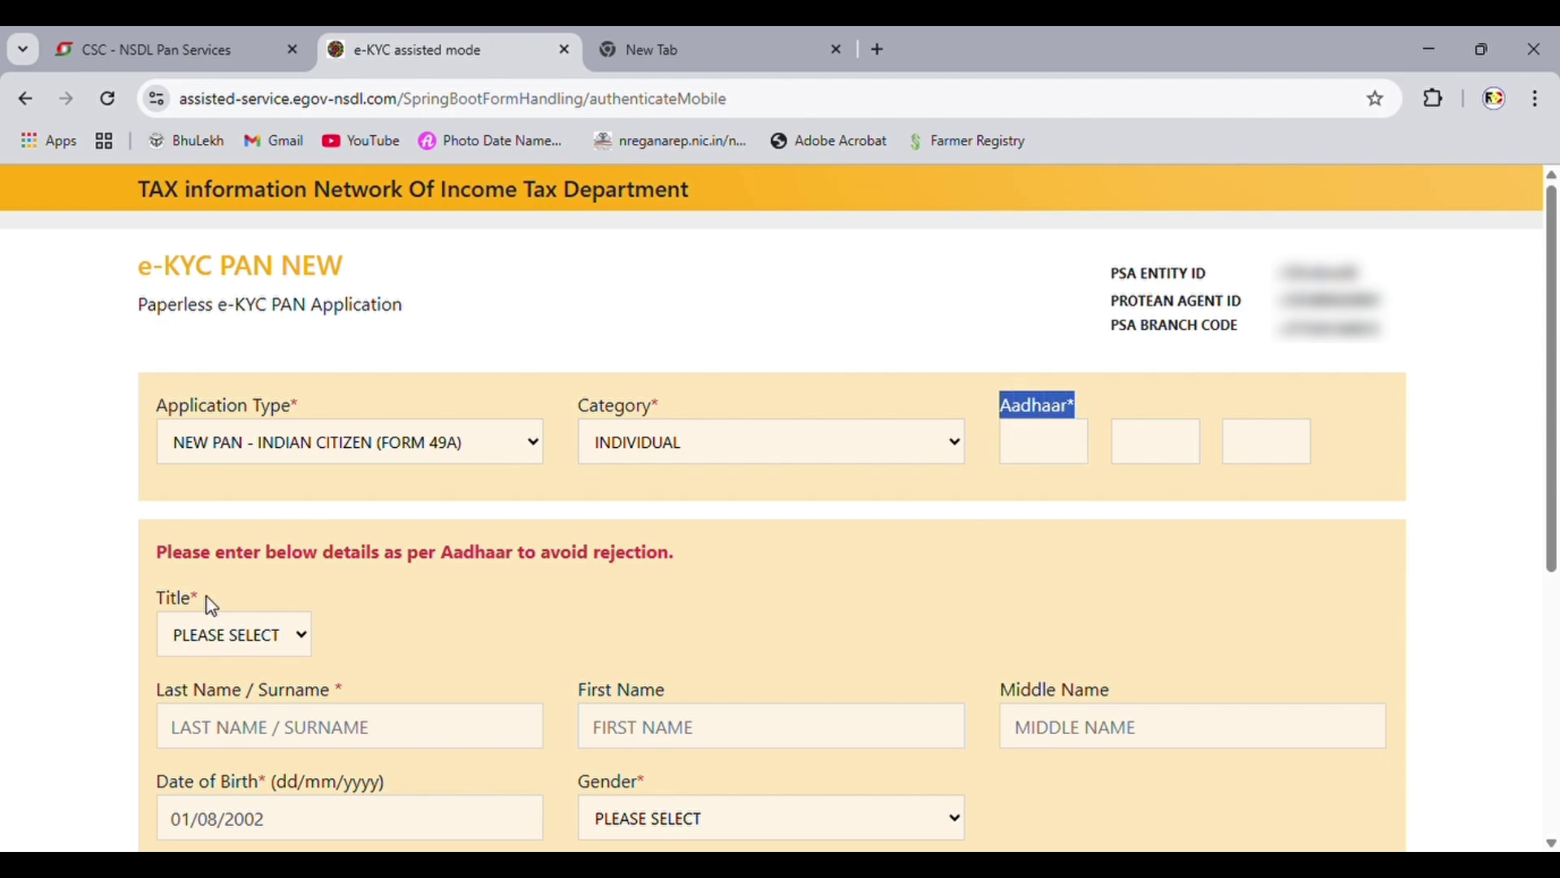
{"action": "left_click_drag", "start_coordinate": [161, 556], "coordinate": [768, 564]}
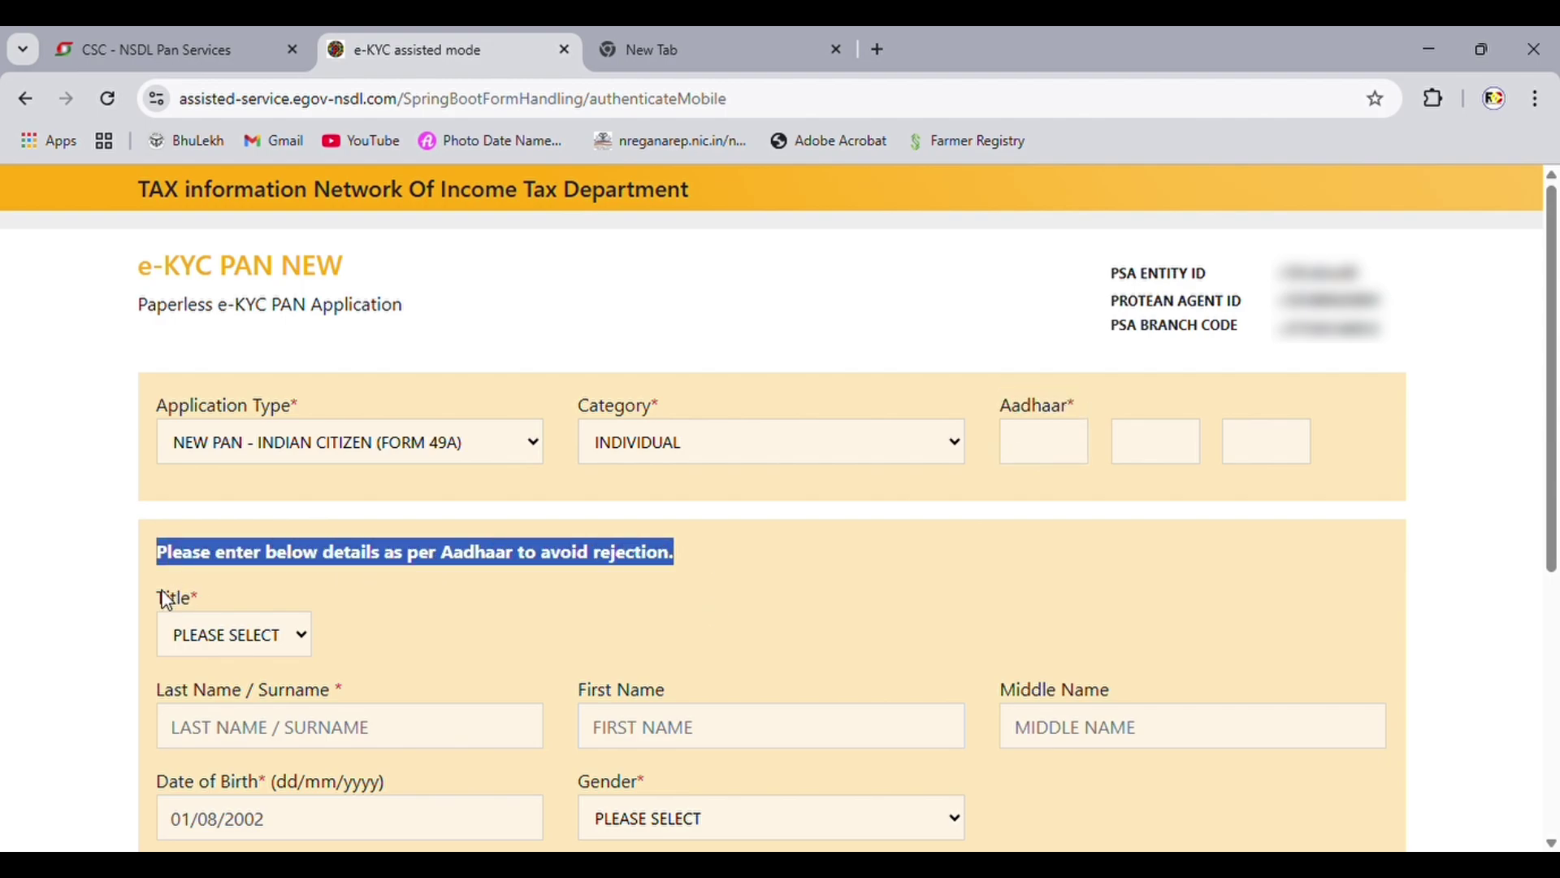
{"action": "left_click_drag", "start_coordinate": [161, 597], "coordinate": [202, 611]}
{"action": "left_click", "coordinate": [232, 641]}
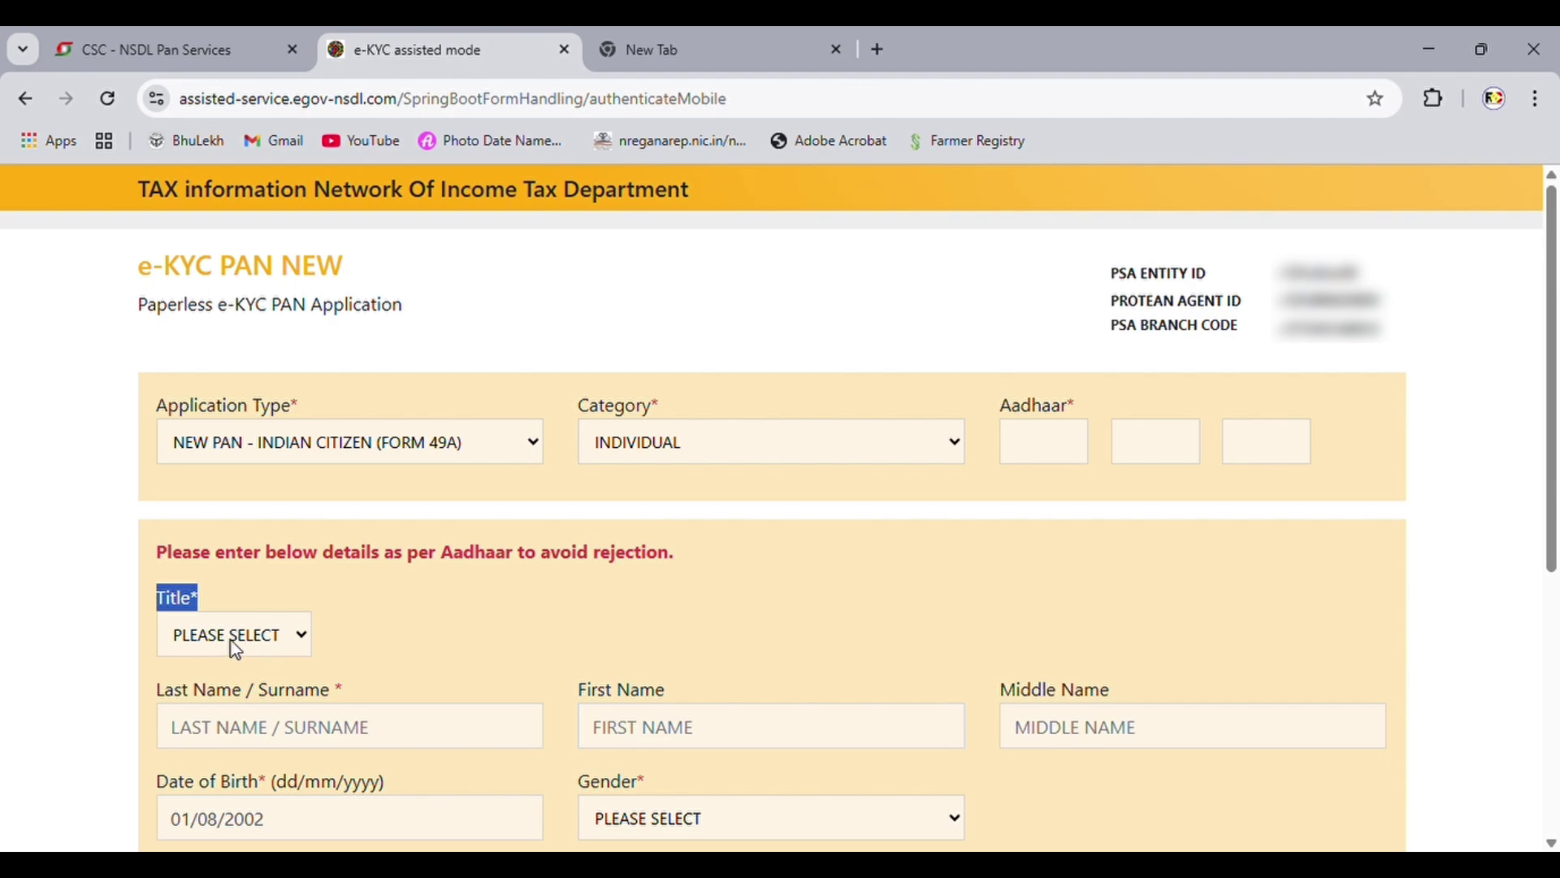
{"action": "left_click", "coordinate": [240, 718]}
{"action": "left_click_drag", "start_coordinate": [159, 689], "coordinate": [389, 693]}
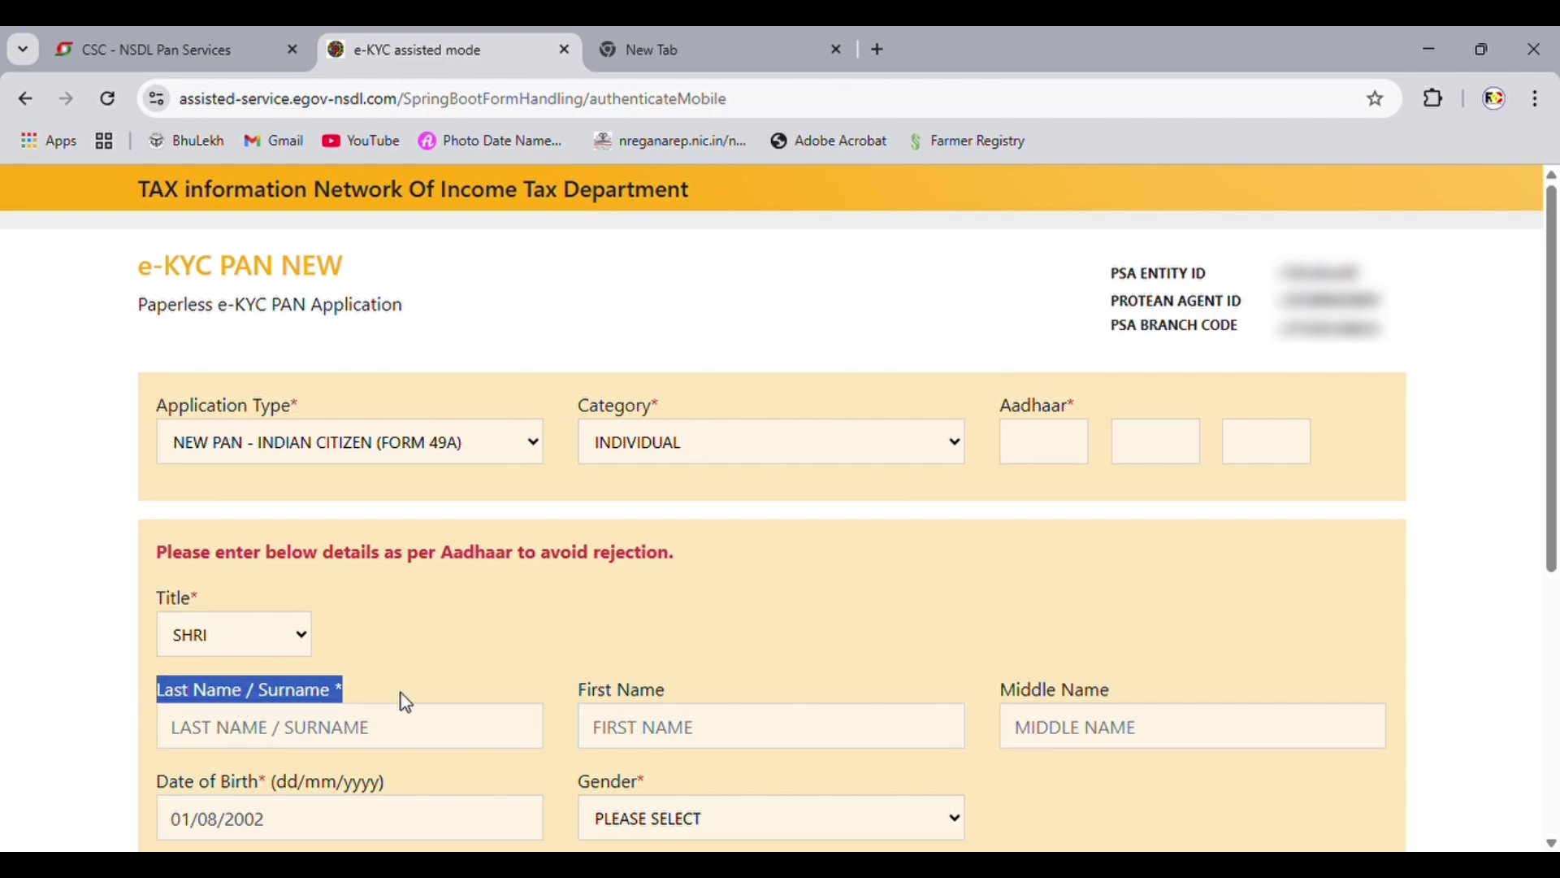
{"action": "left_click_drag", "start_coordinate": [580, 690], "coordinate": [668, 692]}
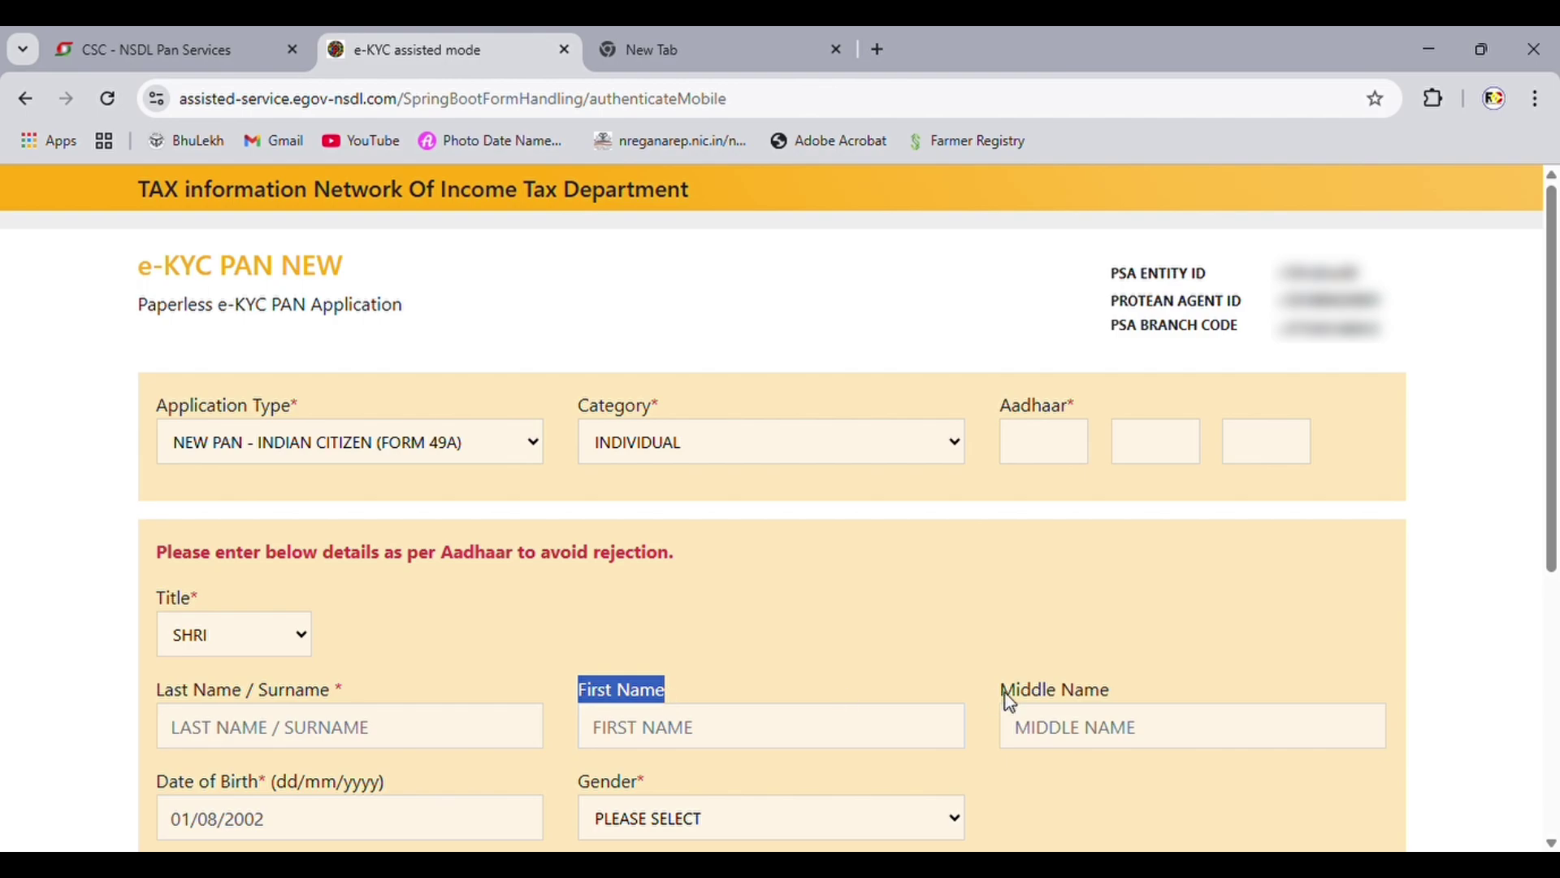
{"action": "left_click_drag", "start_coordinate": [1006, 692], "coordinate": [1165, 705]}
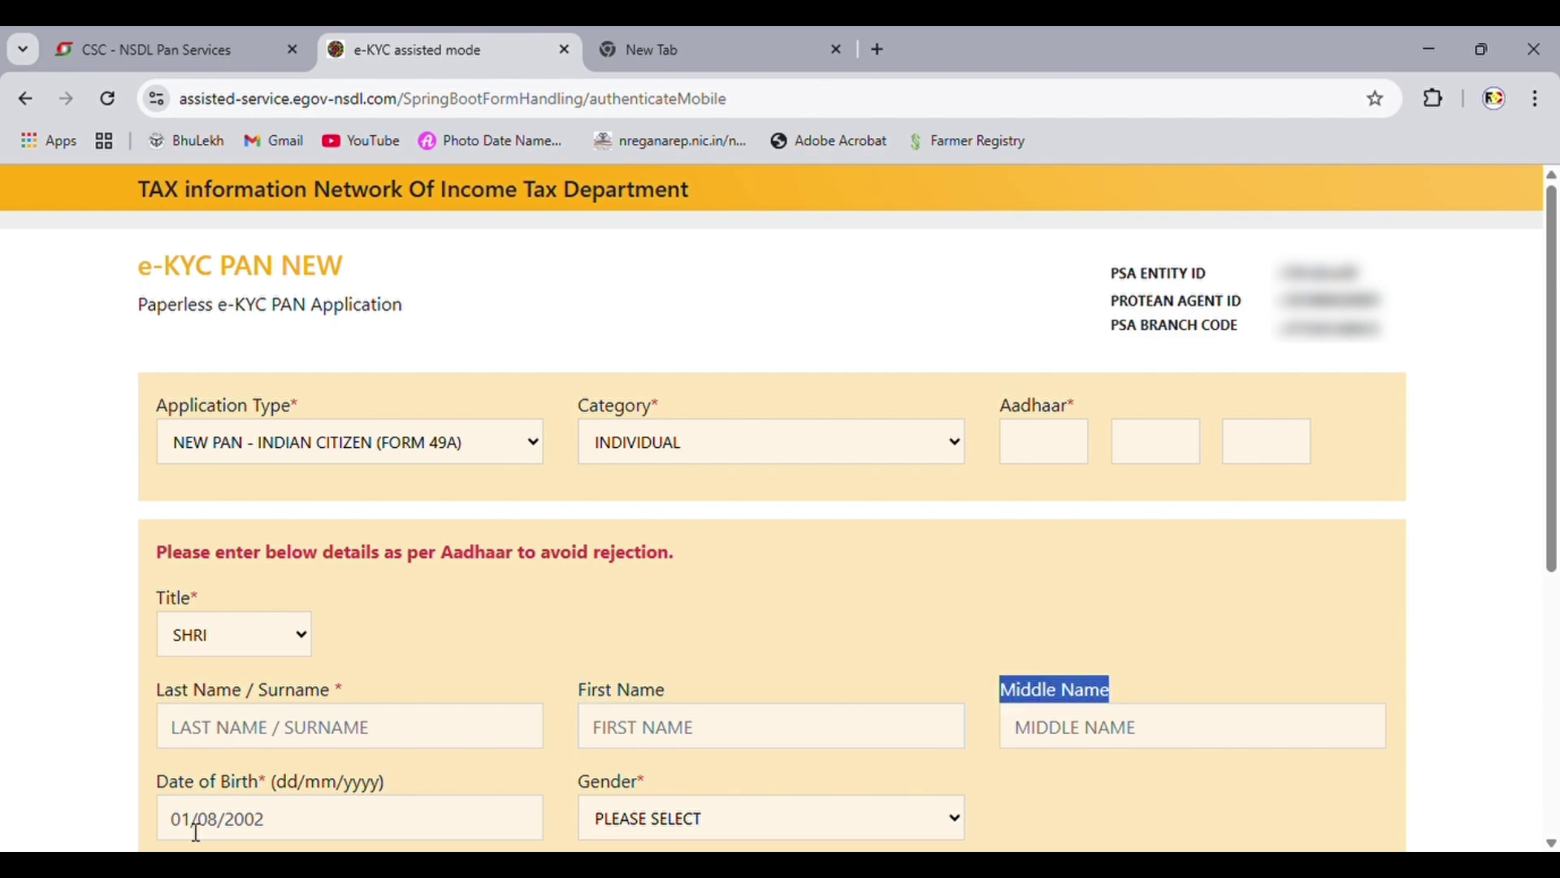
- Set the gender to MALE
{"action": "scroll", "coordinate": [195, 829], "scroll_direction": "down", "scroll_amount": 4}
{"action": "left_click_drag", "start_coordinate": [144, 441], "coordinate": [384, 440]}
{"action": "left_click_drag", "start_coordinate": [552, 443], "coordinate": [707, 442]}
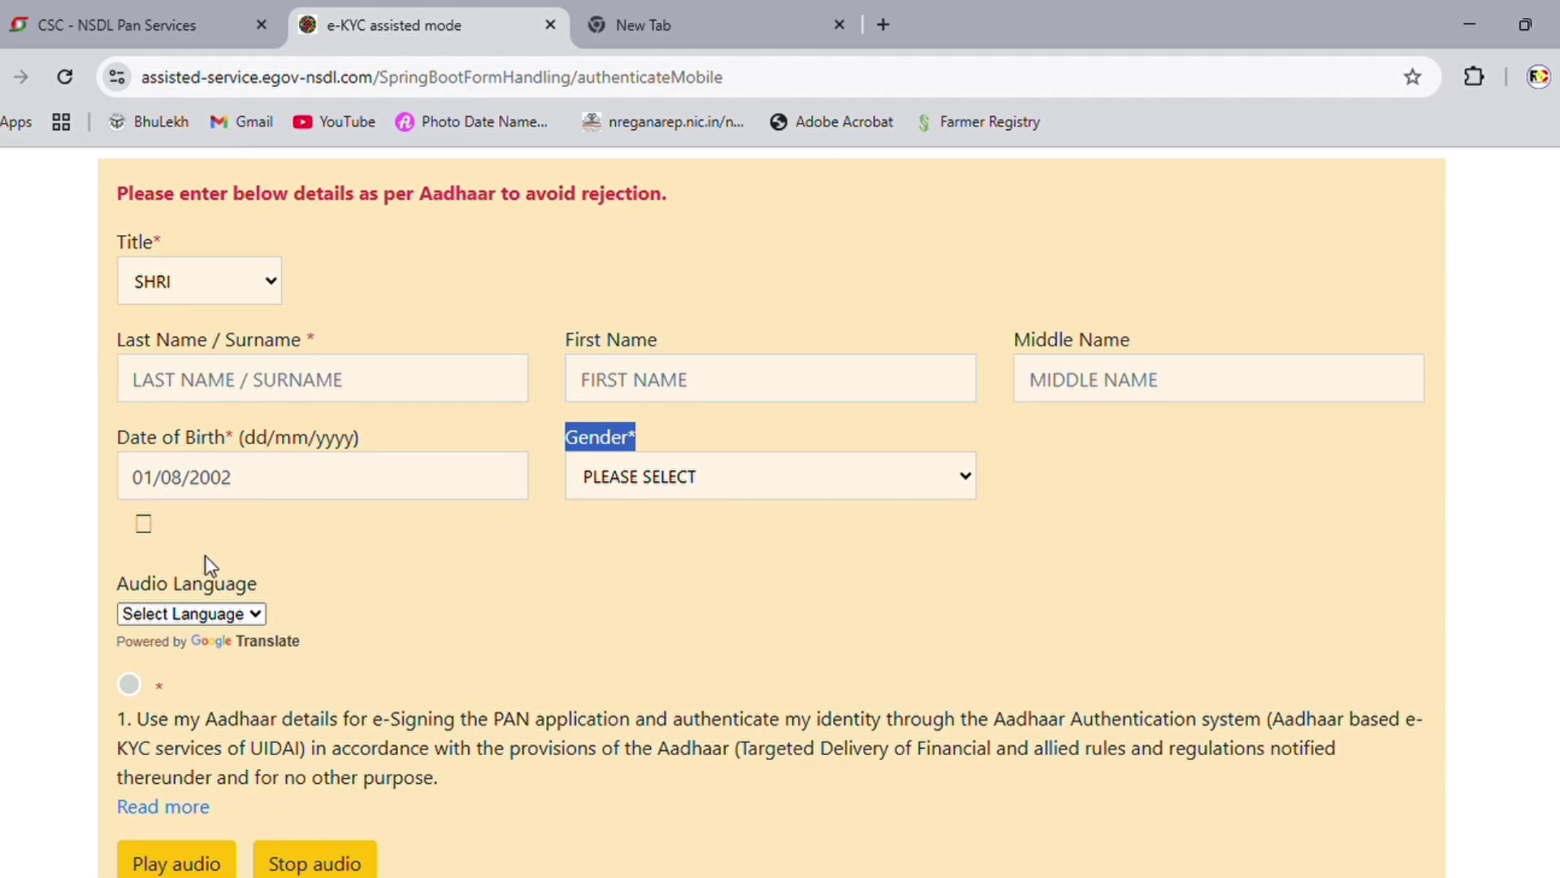
{"action": "left_click", "coordinate": [658, 480]}
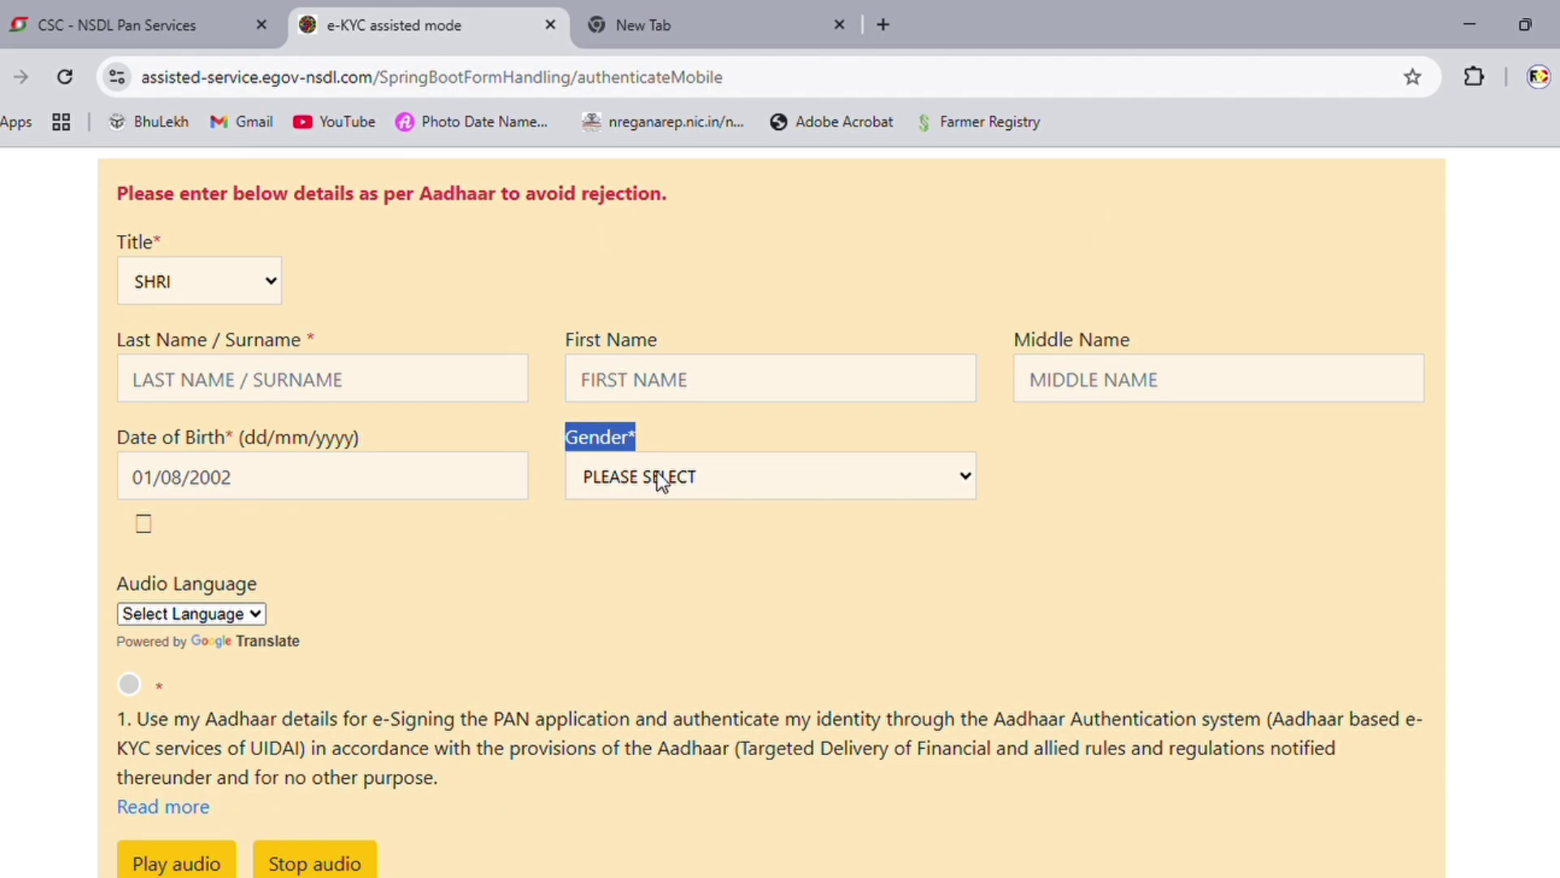
{"action": "left_click", "coordinate": [702, 548]}
{"action": "left_click", "coordinate": [548, 569]}
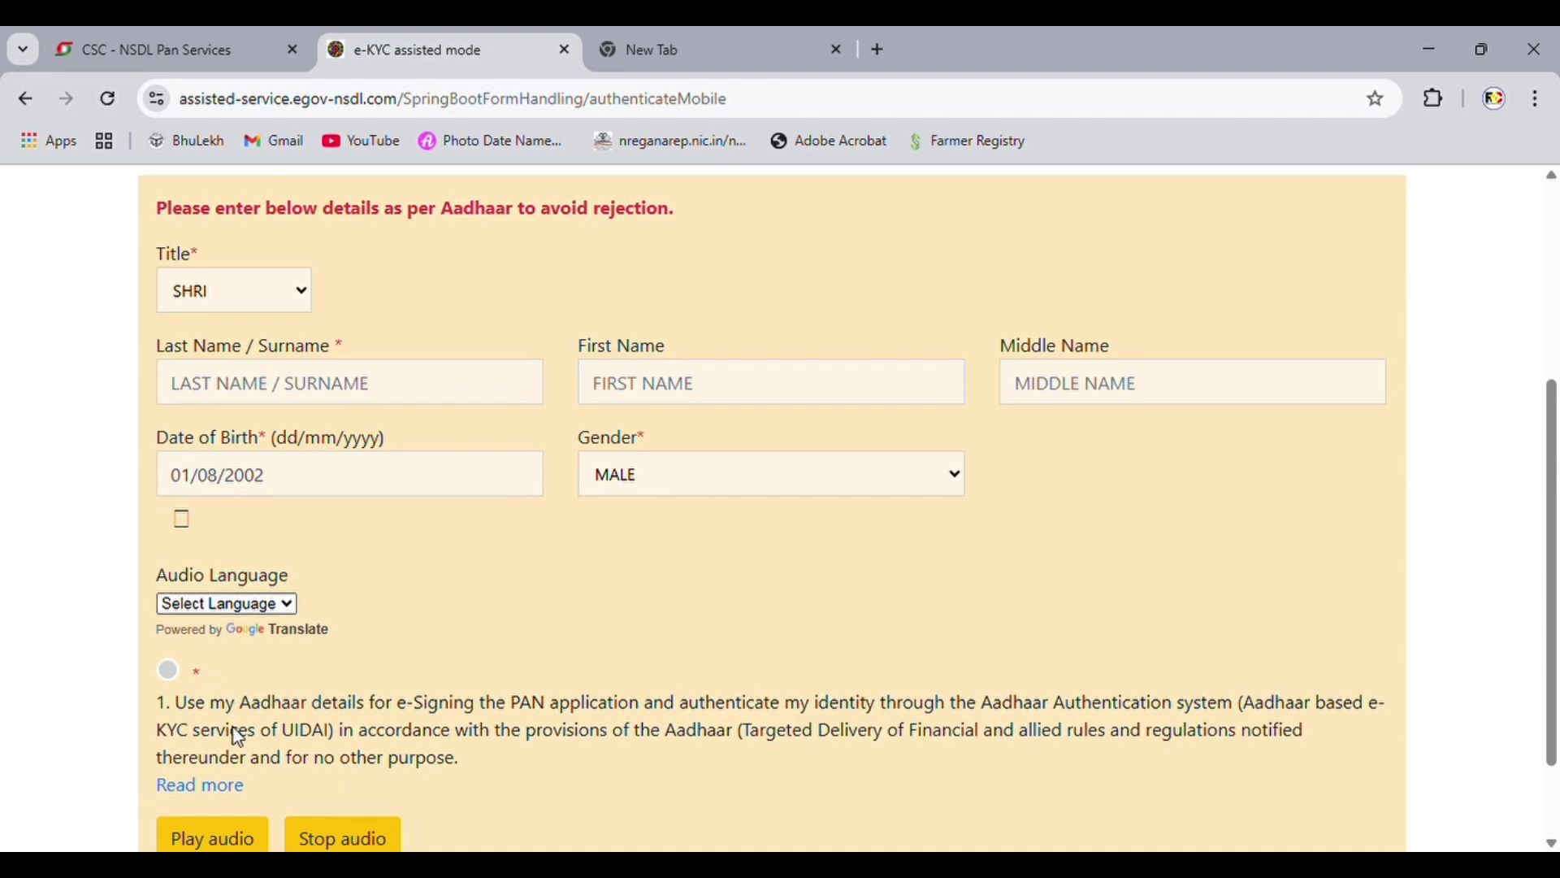
- Choose English as the audio language and accept the Aadhaar e-sign consent
{"action": "left_click", "coordinate": [228, 680]}
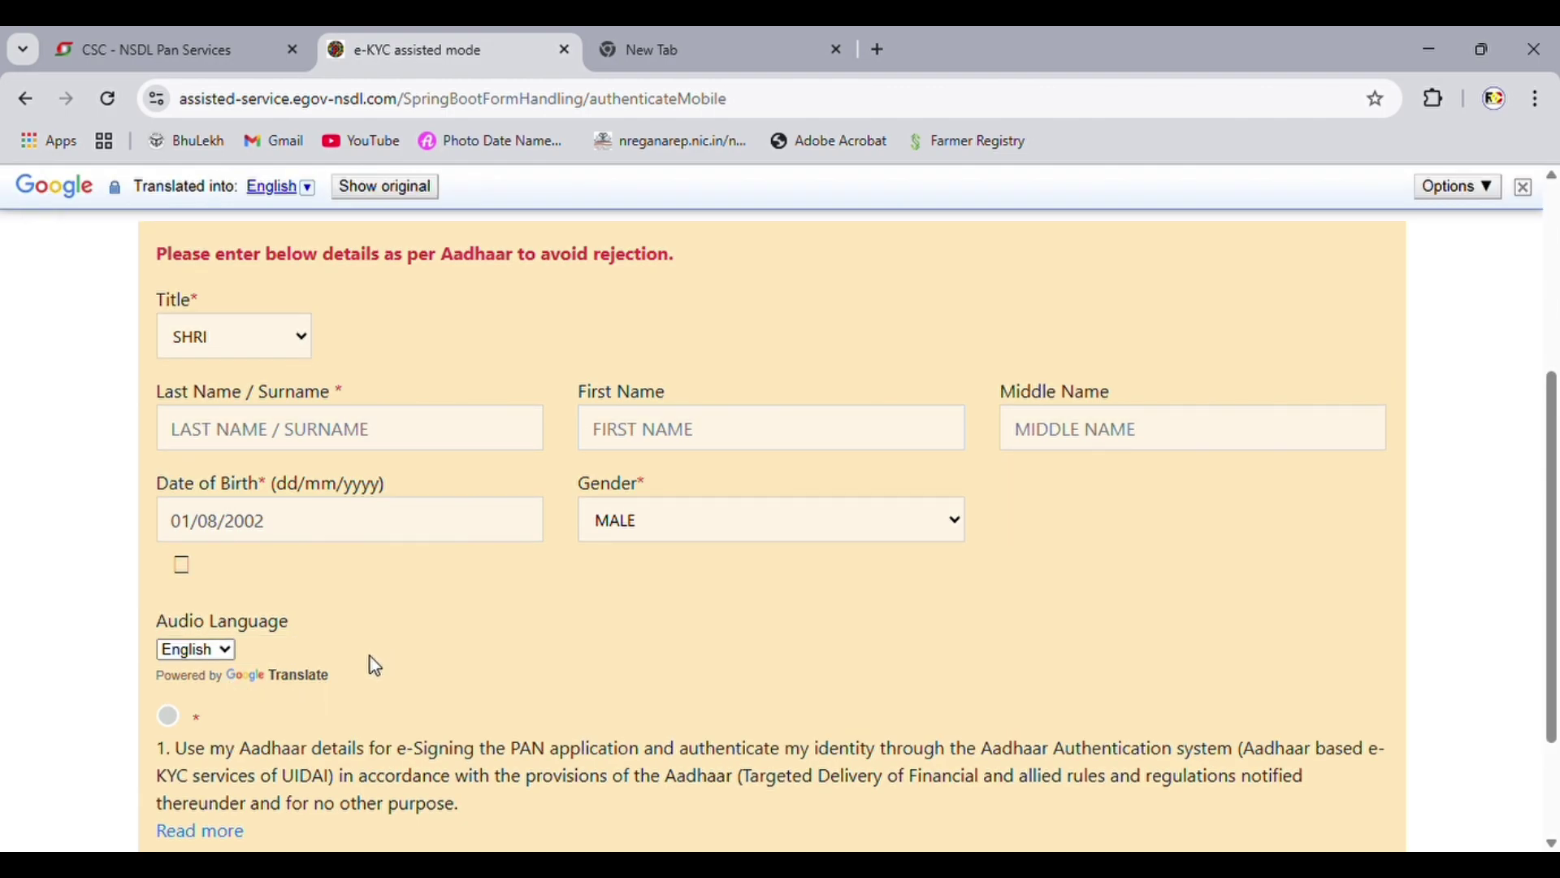
{"action": "left_click", "coordinate": [168, 716]}
{"action": "scroll", "coordinate": [403, 662], "scroll_direction": "down", "scroll_amount": 1}
{"action": "scroll", "coordinate": [404, 664], "scroll_direction": "down", "scroll_amount": 1}
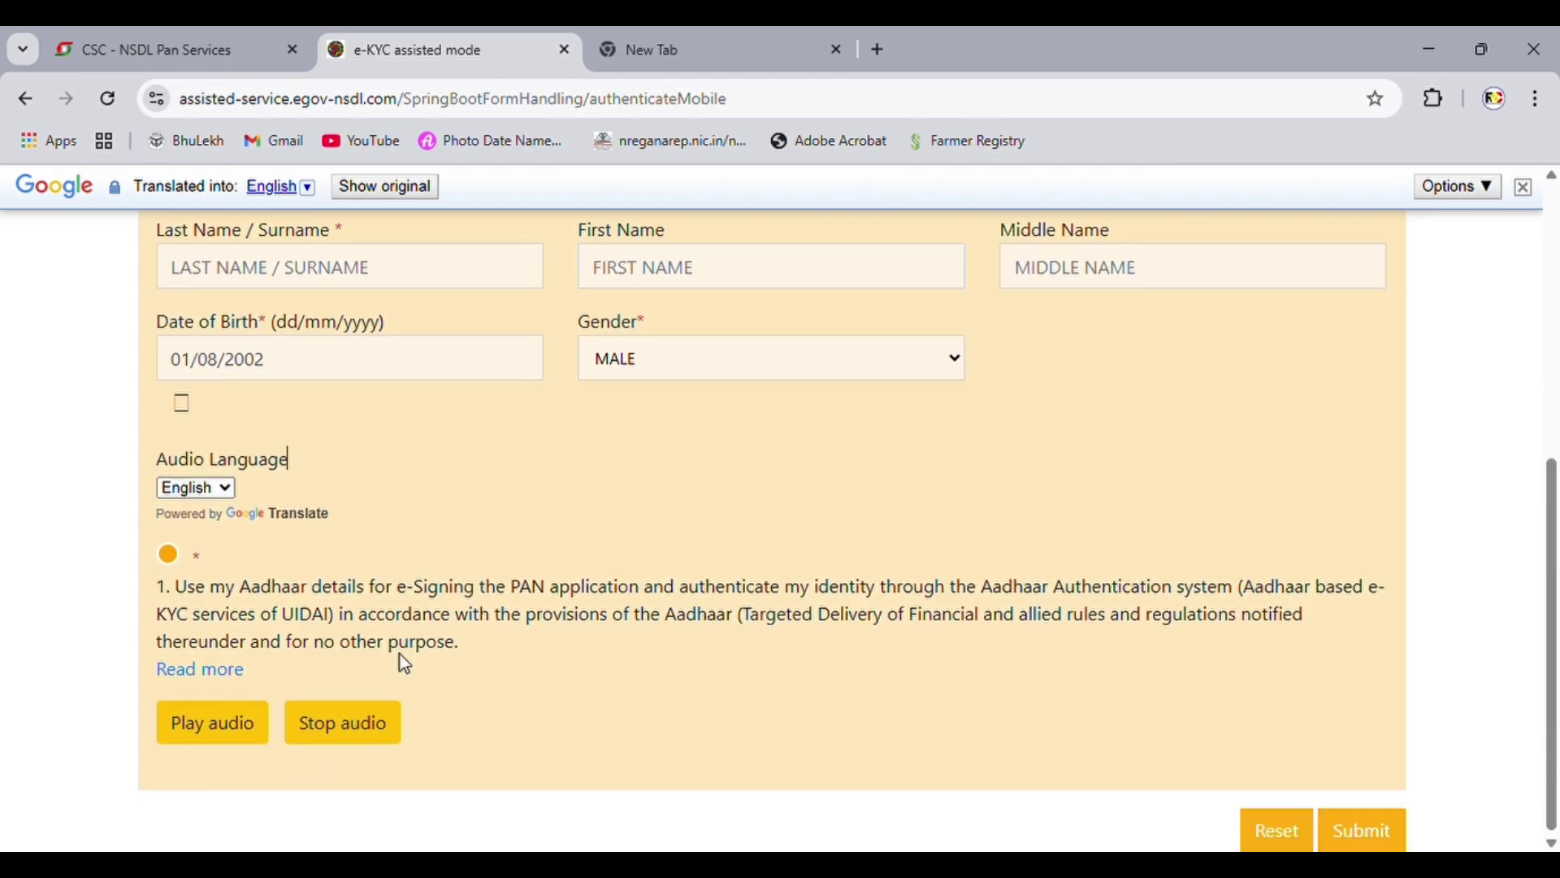
- Submit the consent, check the Aadhaar-prefilled applicant name fields, then go on to Parents Details
{"action": "left_click", "coordinate": [1379, 837]}
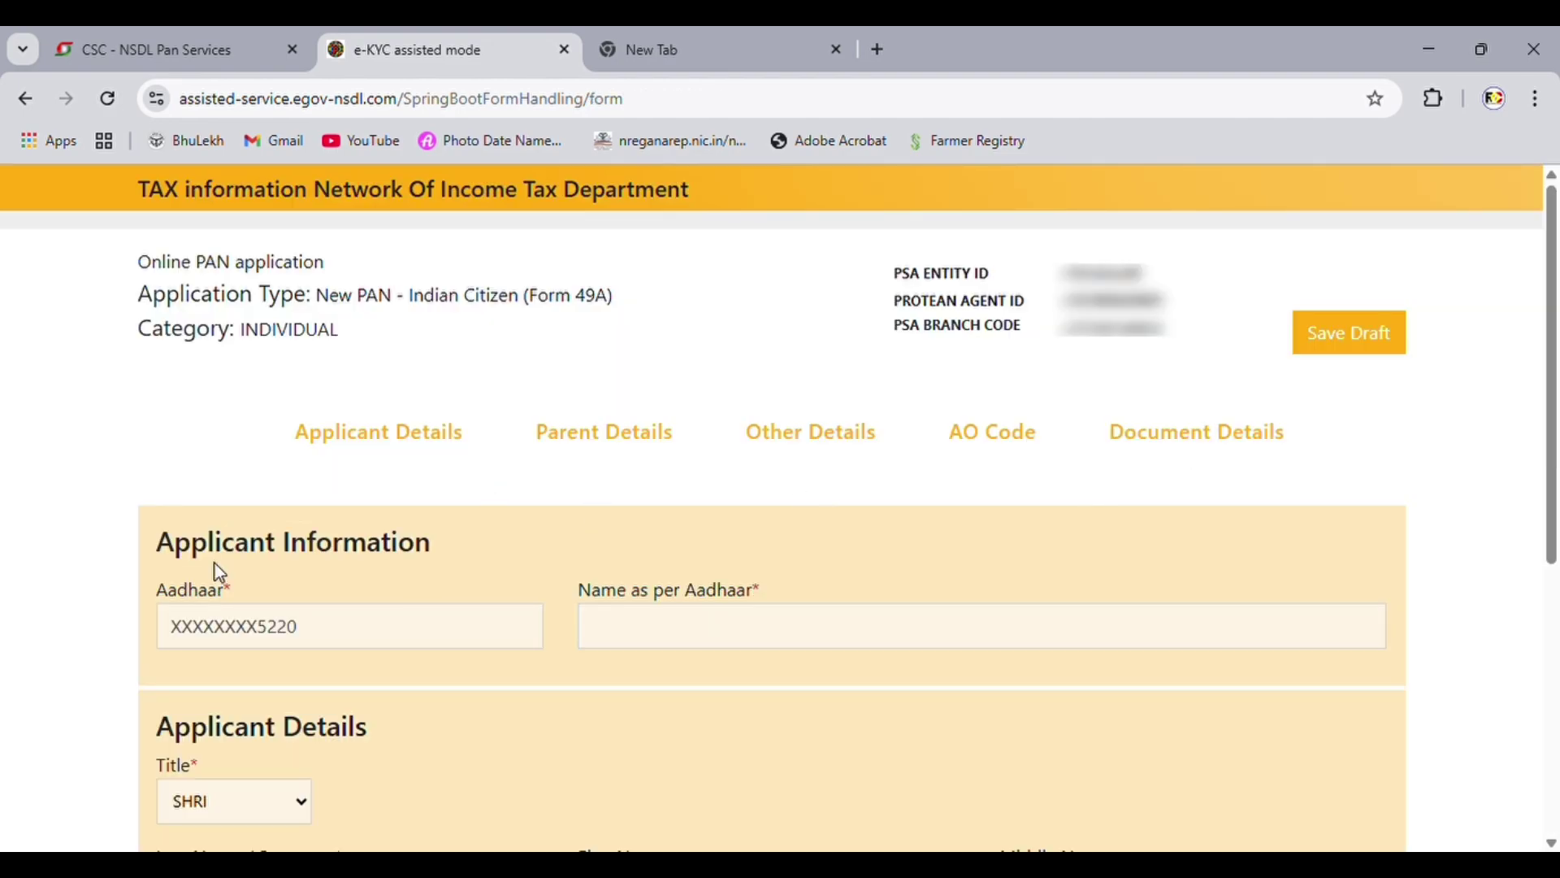
{"action": "left_click_drag", "start_coordinate": [157, 543], "coordinate": [441, 548]}
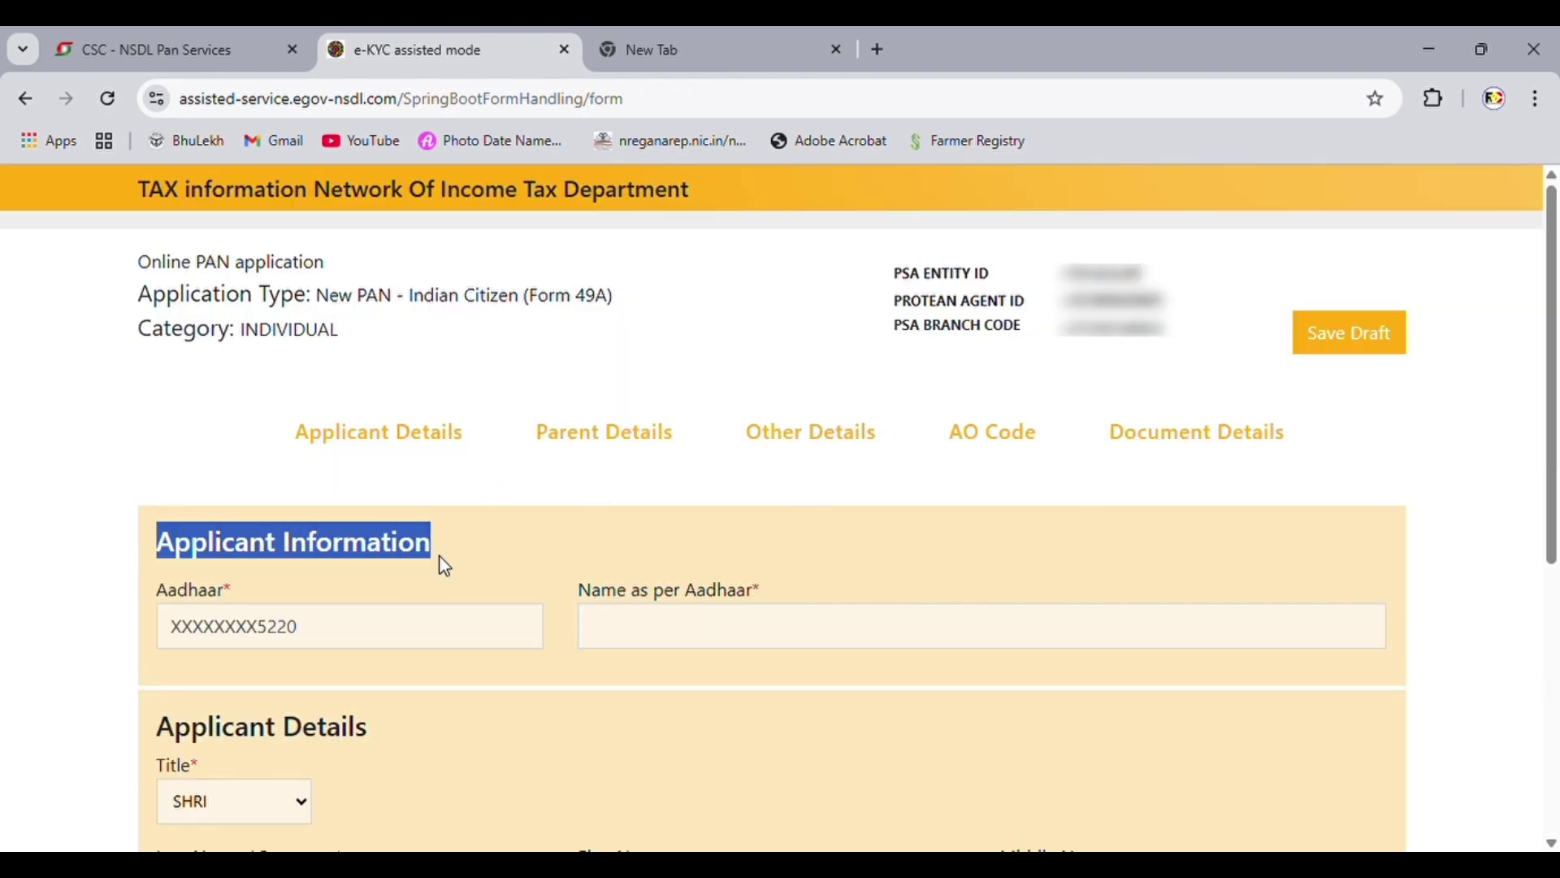
{"action": "left_click_drag", "start_coordinate": [580, 590], "coordinate": [755, 597]}
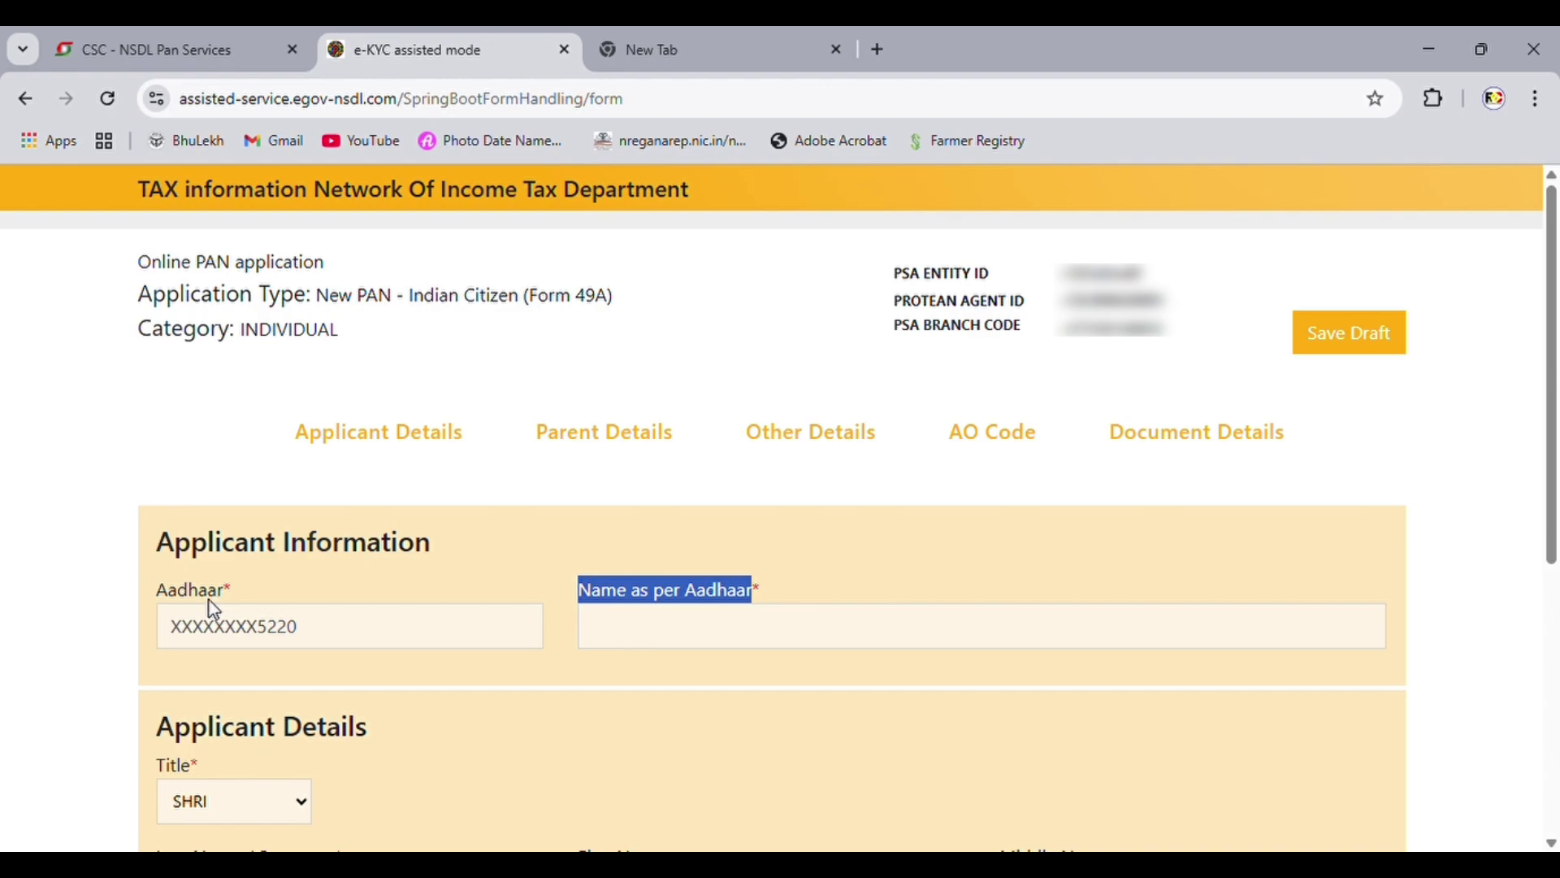
{"action": "left_click_drag", "start_coordinate": [157, 726], "coordinate": [362, 759]}
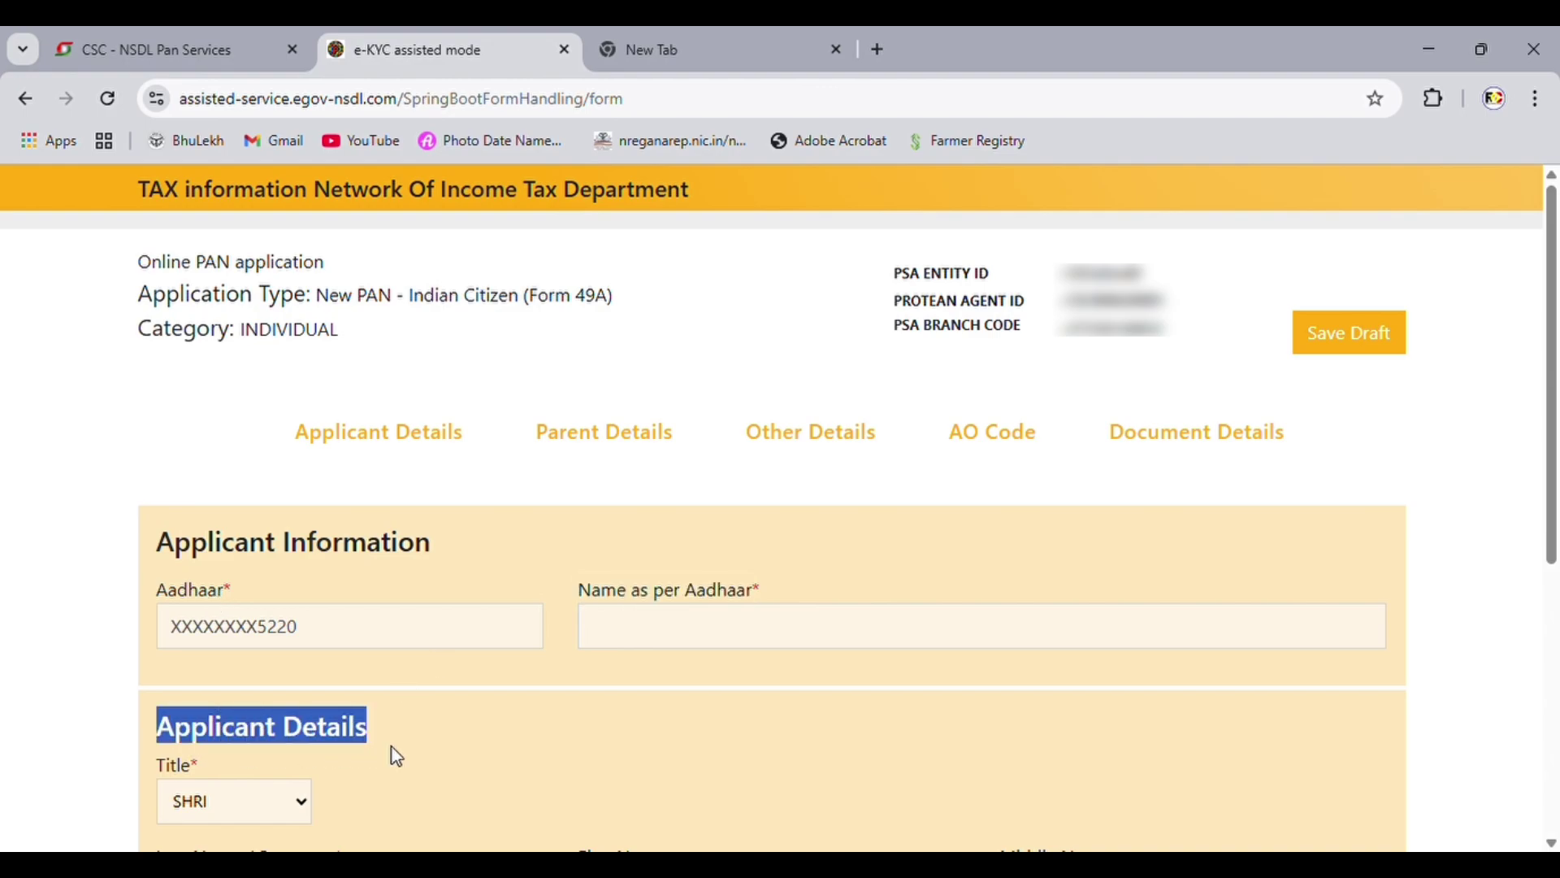
{"action": "left_click", "coordinate": [452, 726]}
{"action": "scroll", "coordinate": [453, 725], "scroll_direction": "down", "scroll_amount": 5}
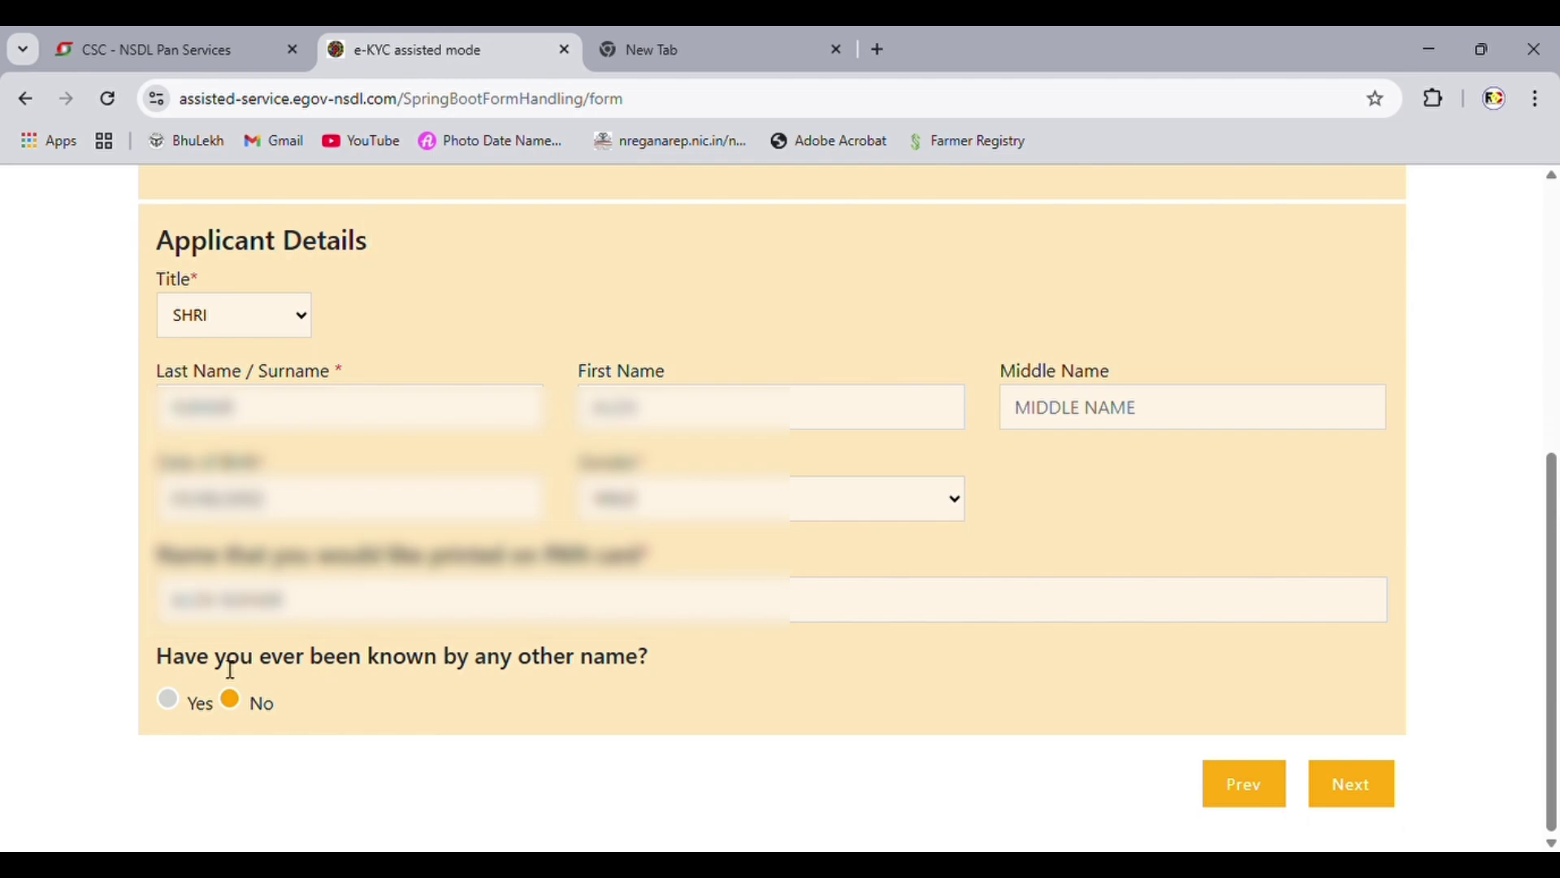
{"action": "left_click_drag", "start_coordinate": [260, 558], "coordinate": [629, 569]}
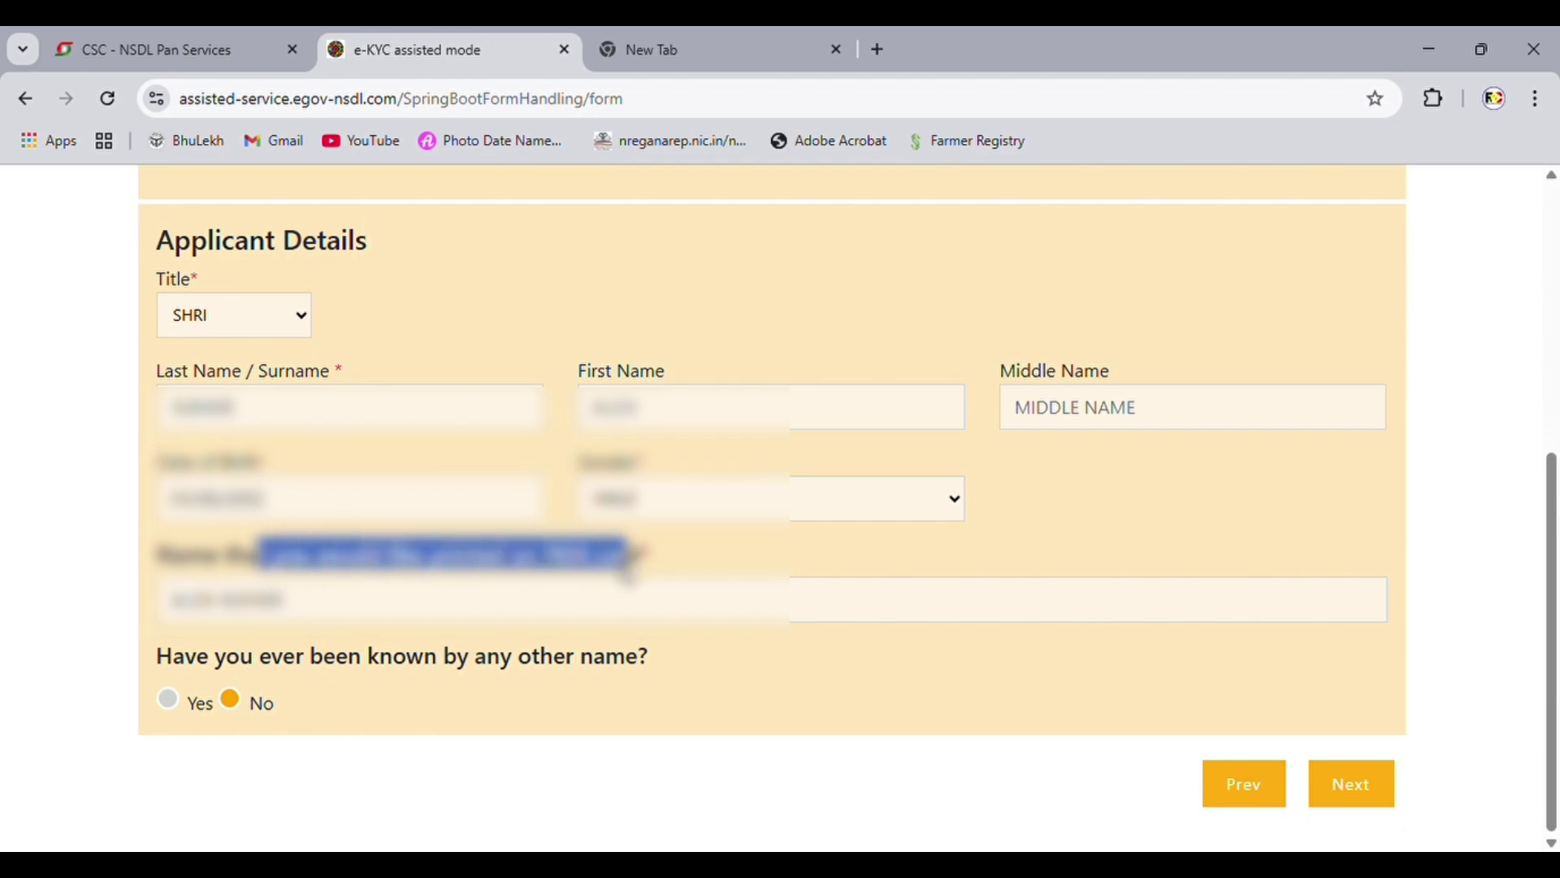
{"action": "left_click", "coordinate": [1349, 788]}
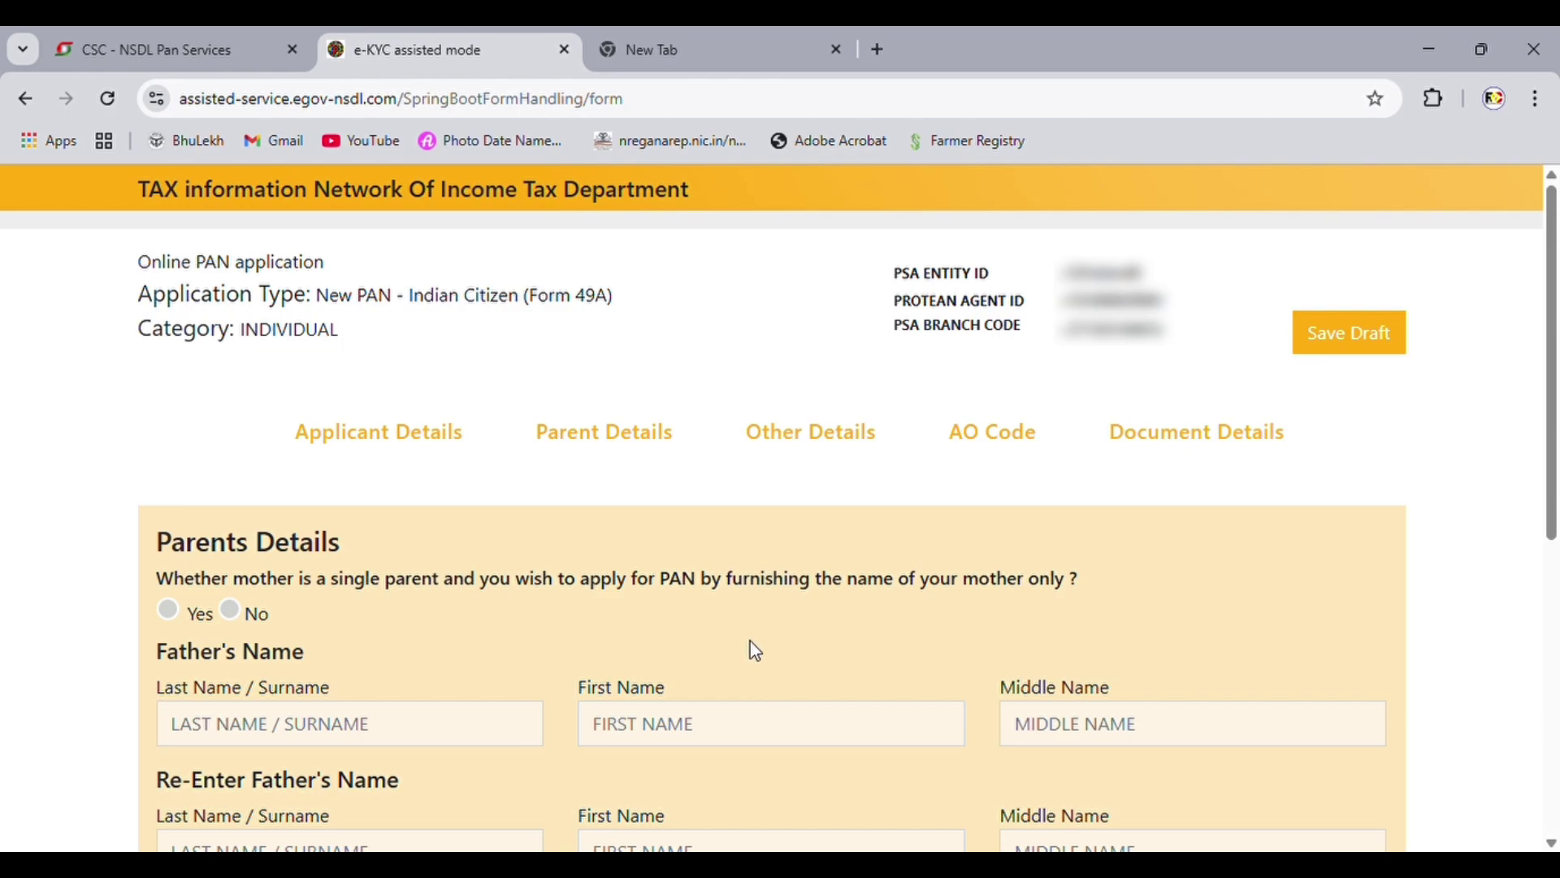
- Answer No to the single-mother question and check the father's name fields
{"action": "left_click_drag", "start_coordinate": [162, 545], "coordinate": [384, 551]}
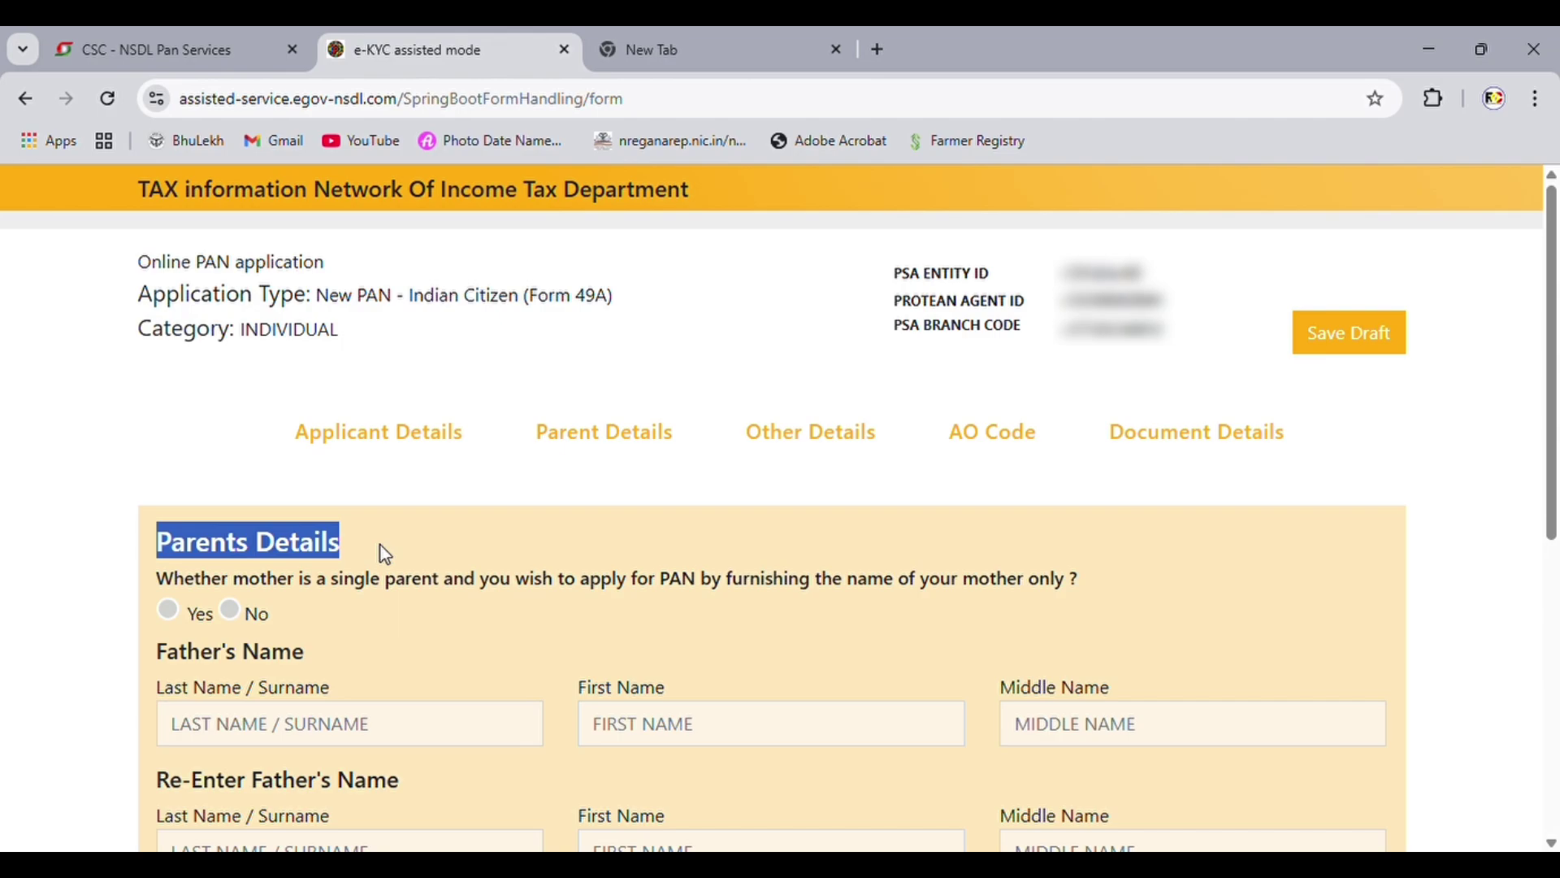
{"action": "left_click_drag", "start_coordinate": [158, 579], "coordinate": [992, 610]}
{"action": "left_click", "coordinate": [992, 609]}
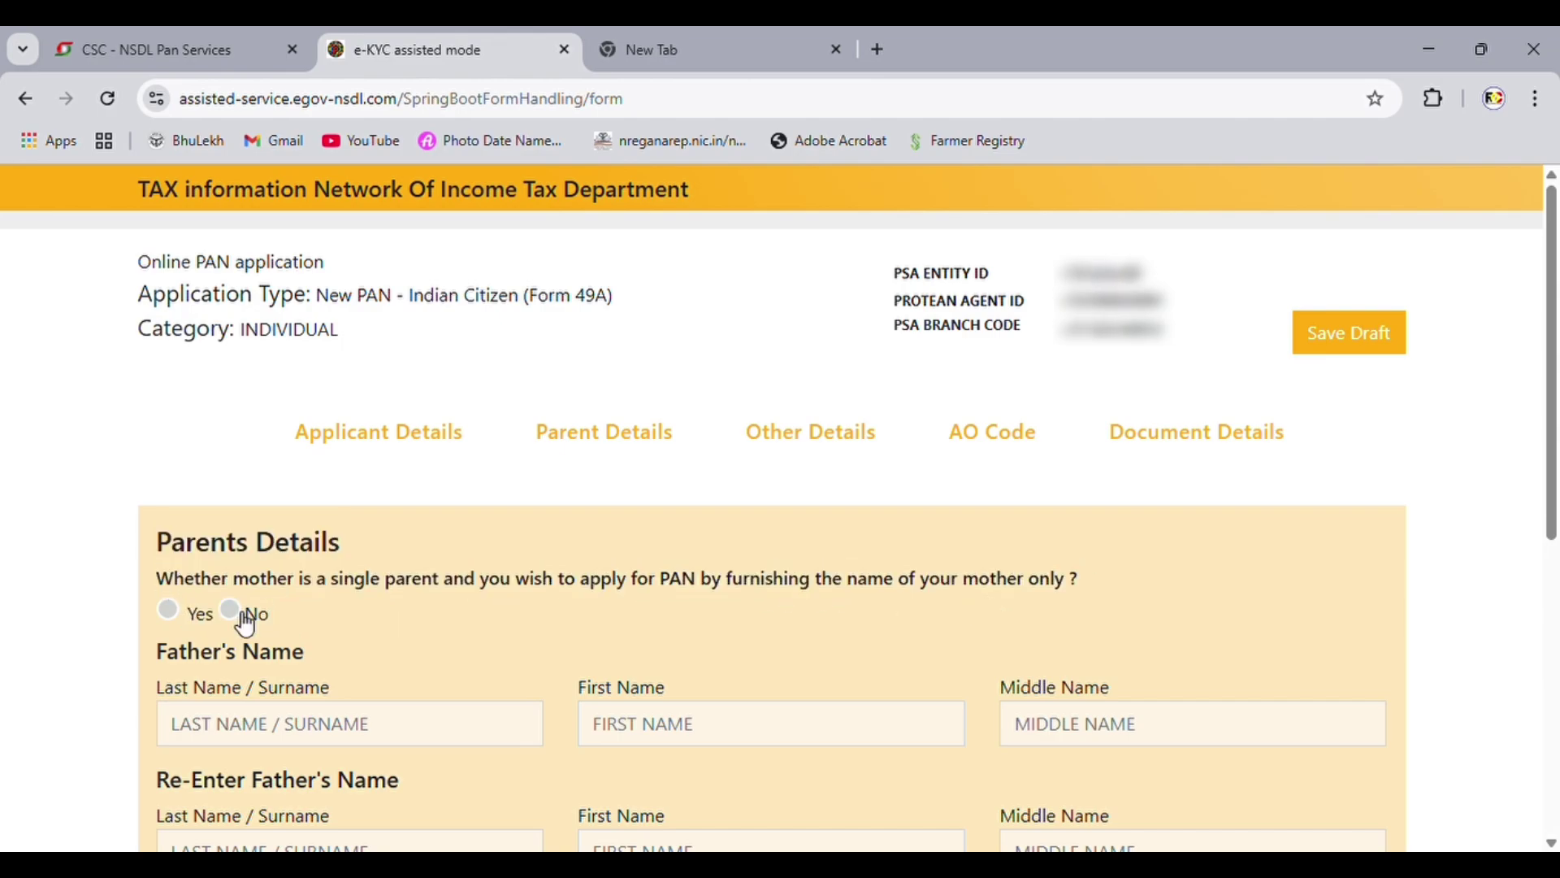
{"action": "left_click", "coordinate": [239, 618]}
{"action": "left_click", "coordinate": [306, 736]}
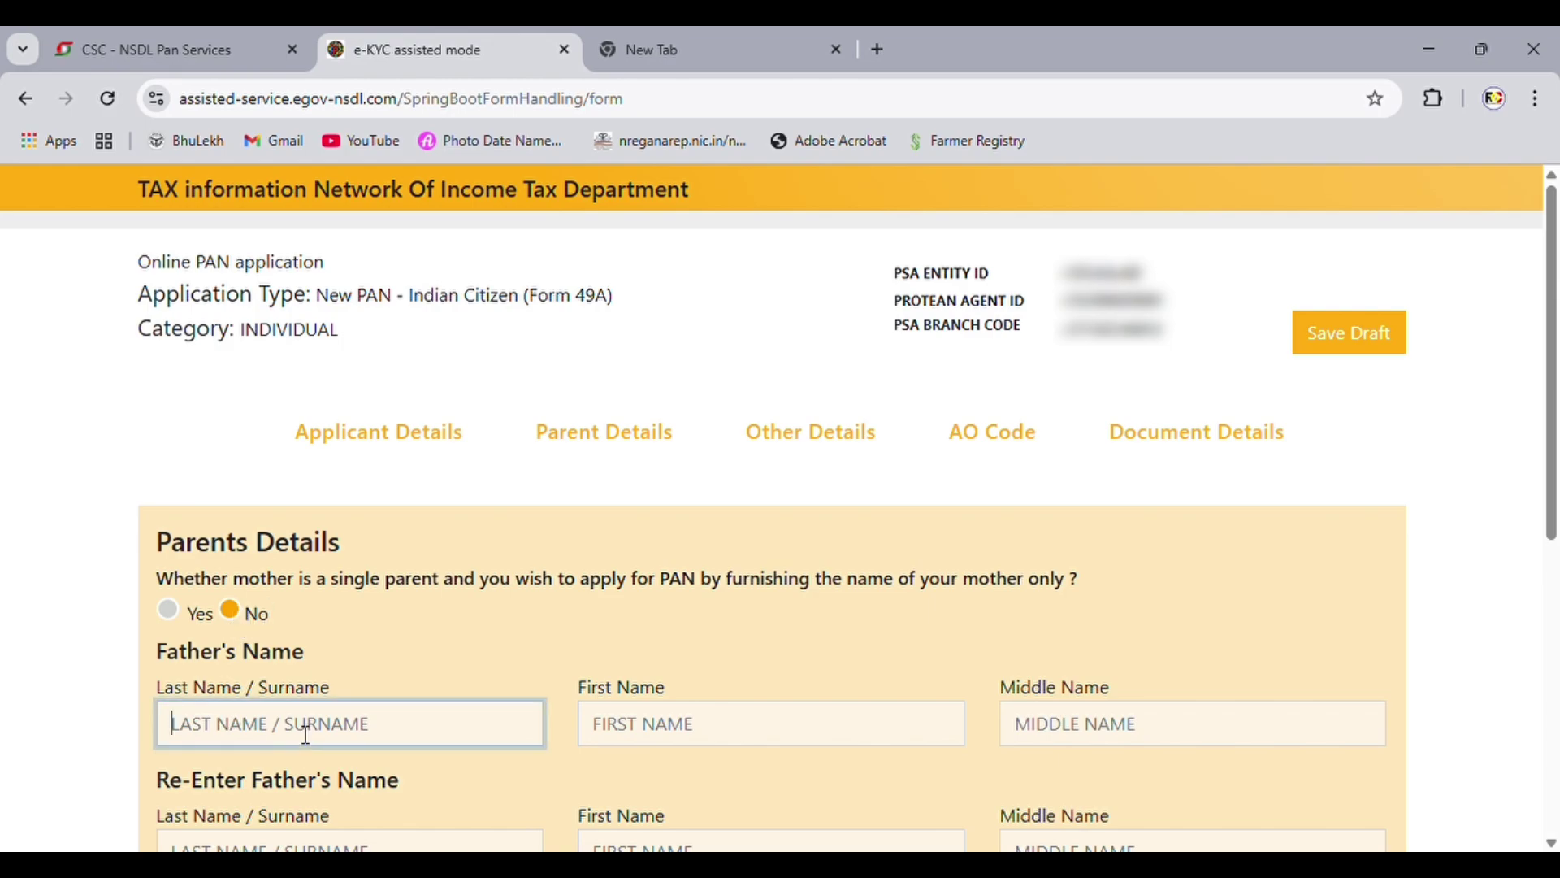
{"action": "left_click_drag", "start_coordinate": [618, 696], "coordinate": [686, 695]}
{"action": "left_click_drag", "start_coordinate": [1044, 691], "coordinate": [1107, 705]}
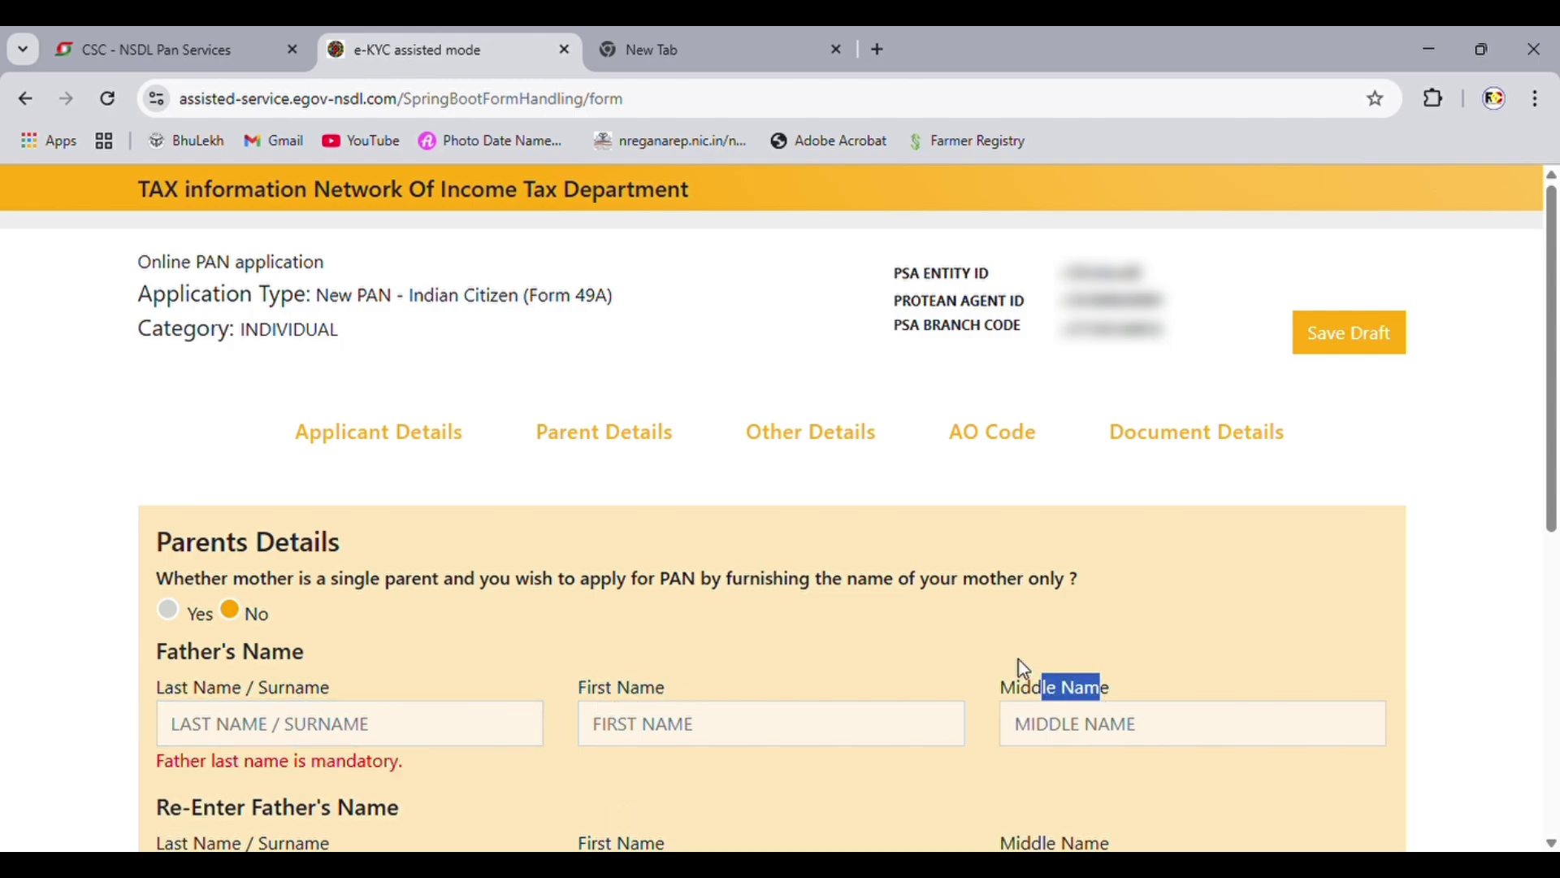
- Briefly pick the mother's name for printing, then revert to No so Father's Name stays
{"action": "scroll", "coordinate": [455, 641], "scroll_direction": "down", "scroll_amount": 1}
{"action": "scroll", "coordinate": [455, 640], "scroll_direction": "down", "scroll_amount": 4}
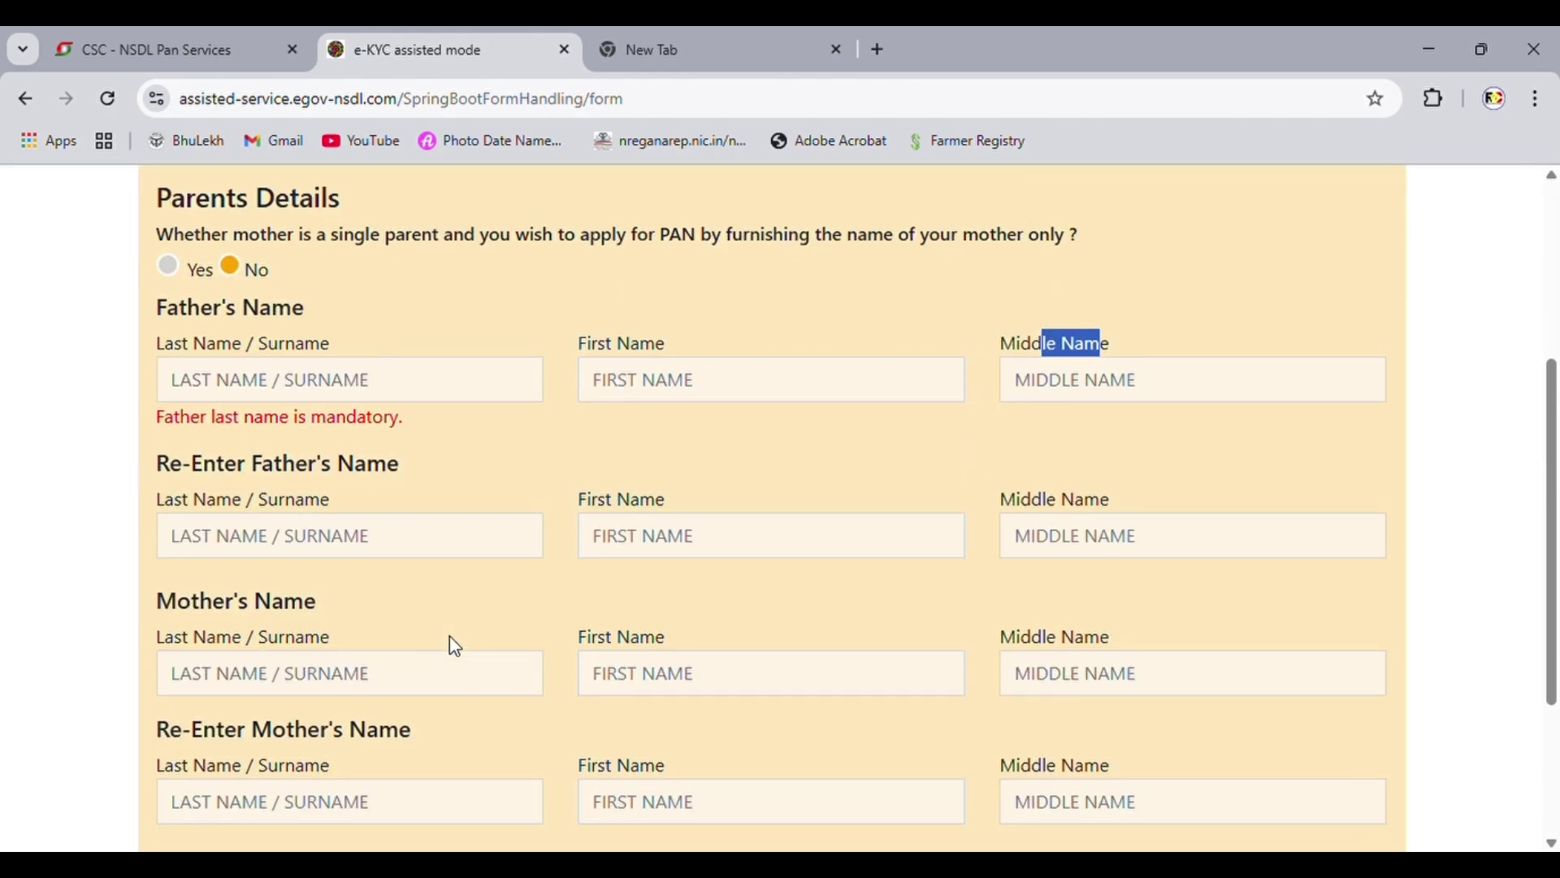
{"action": "scroll", "coordinate": [329, 500], "scroll_direction": "down", "scroll_amount": 2}
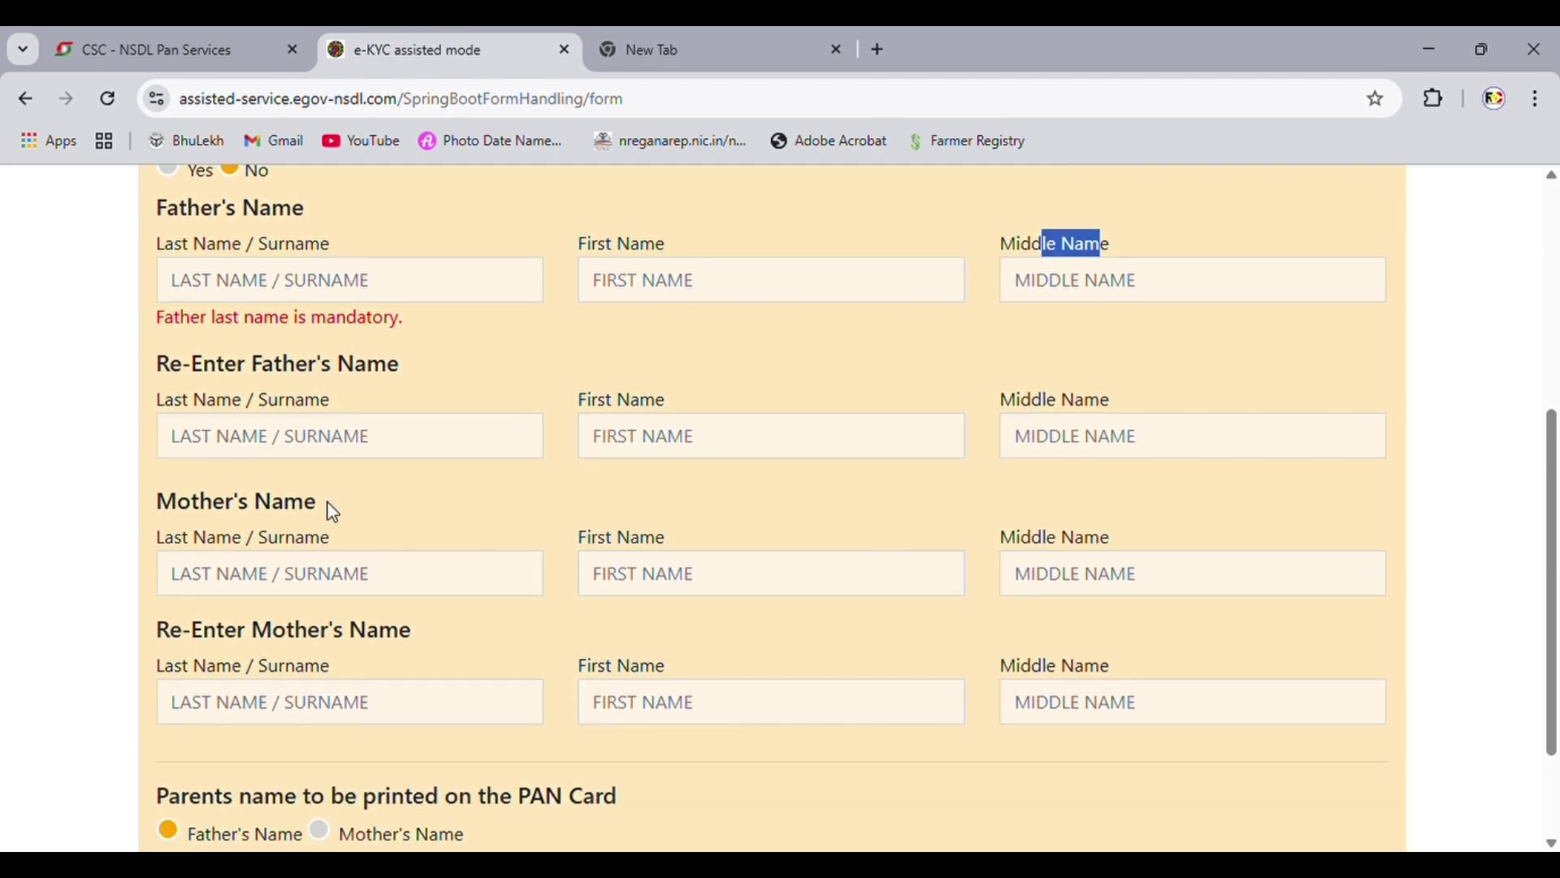
{"action": "scroll", "coordinate": [334, 514], "scroll_direction": "down", "scroll_amount": 2}
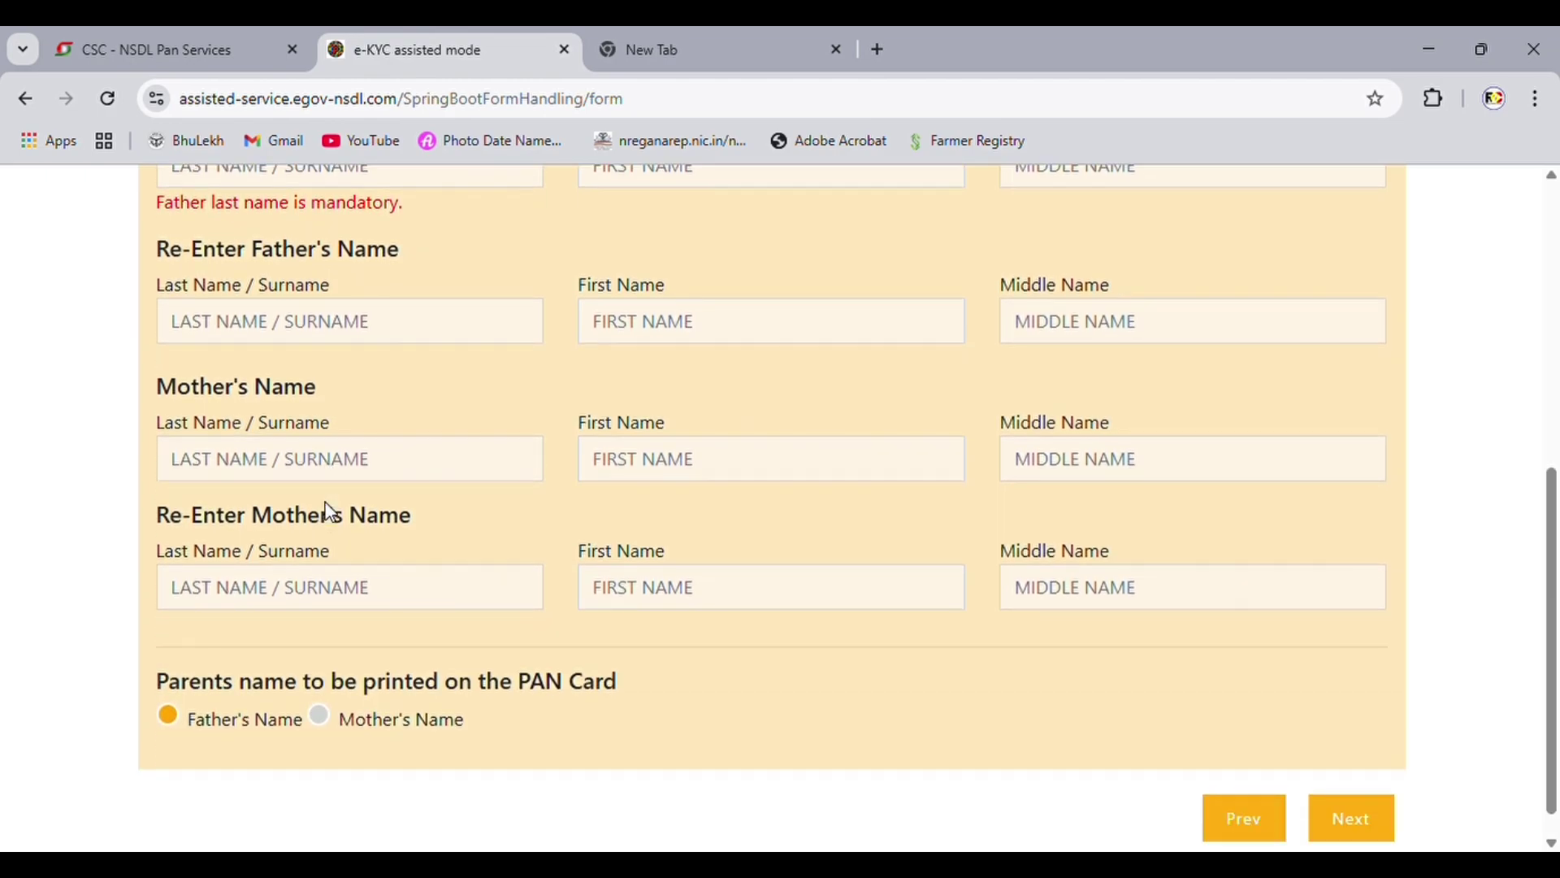
{"action": "left_click_drag", "start_coordinate": [159, 251], "coordinate": [421, 247]}
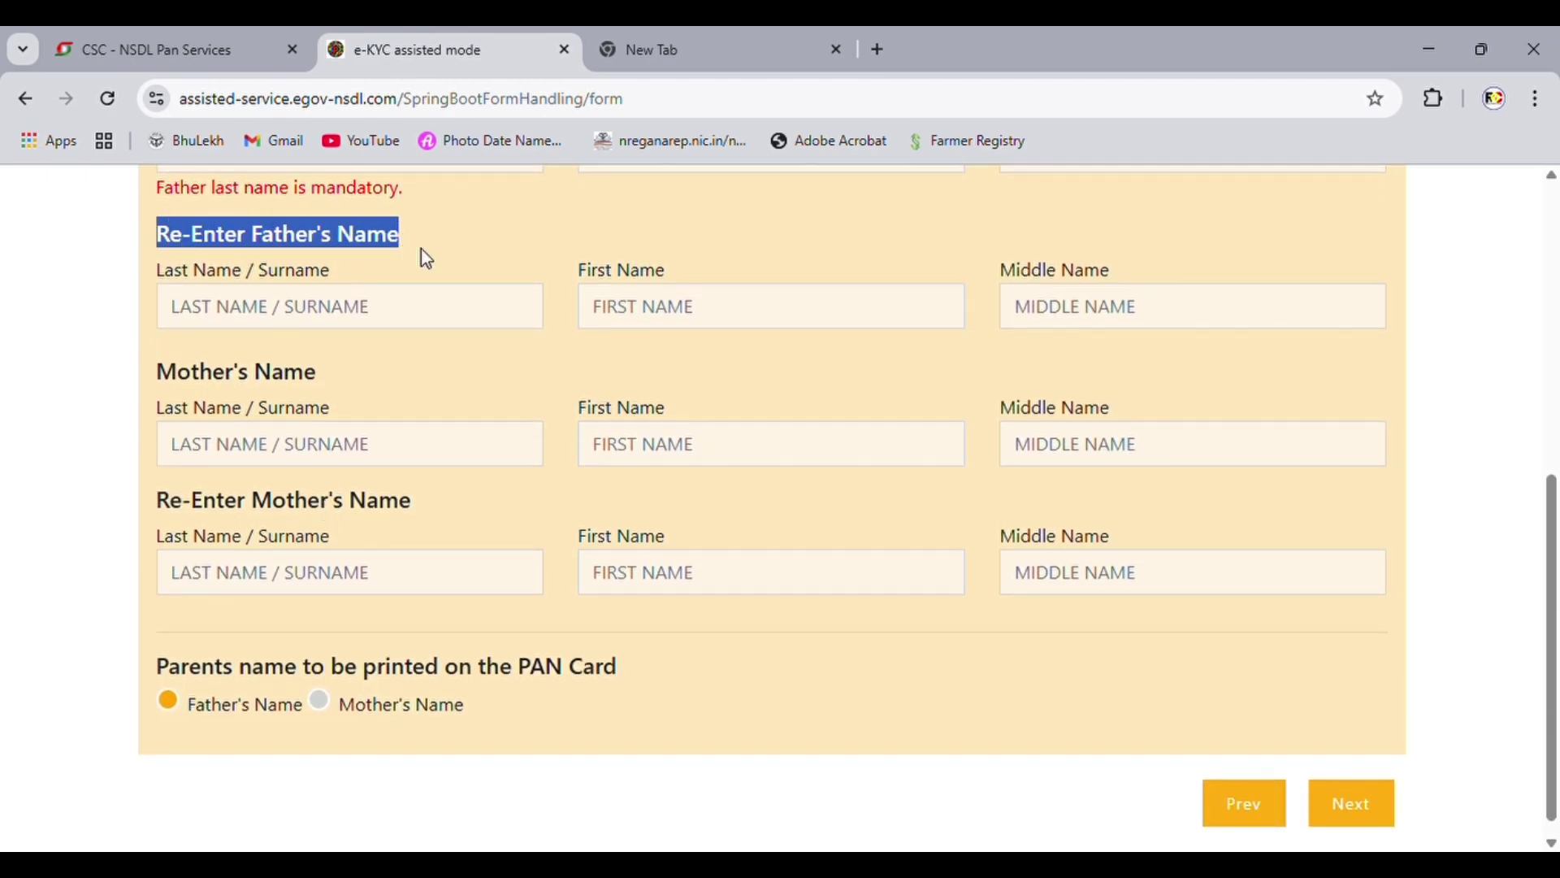
{"action": "left_click", "coordinate": [421, 247]}
{"action": "left_click", "coordinate": [455, 704]}
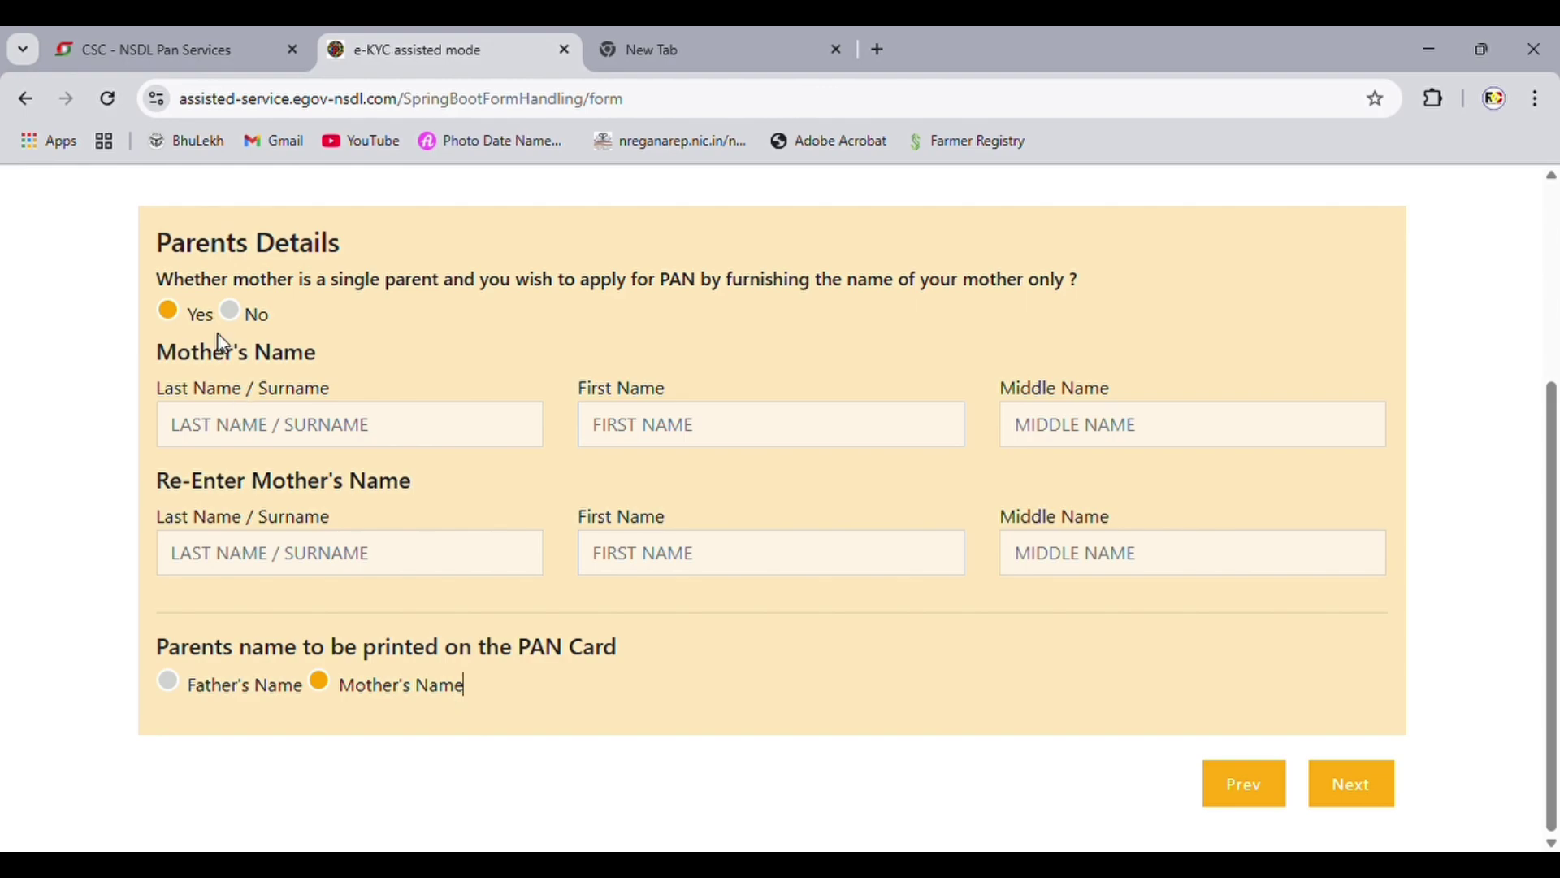
{"action": "left_click", "coordinate": [232, 312]}
{"action": "scroll", "coordinate": [235, 324], "scroll_direction": "down", "scroll_amount": 3}
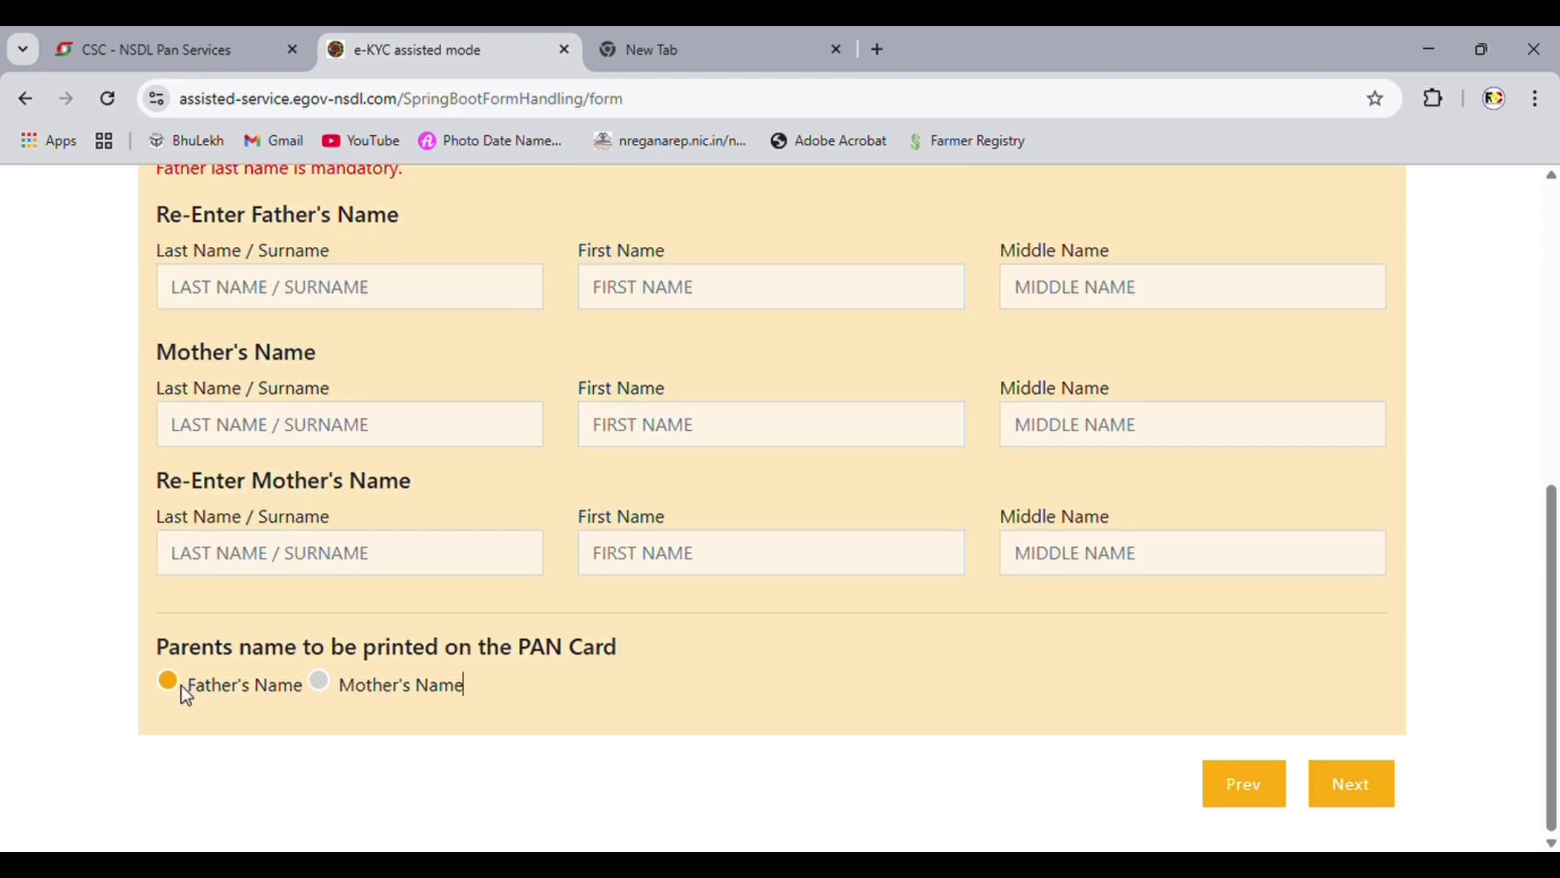
- On Other Details, answer Yes to the Physical PAN Card question
{"action": "left_click", "coordinate": [1362, 791]}
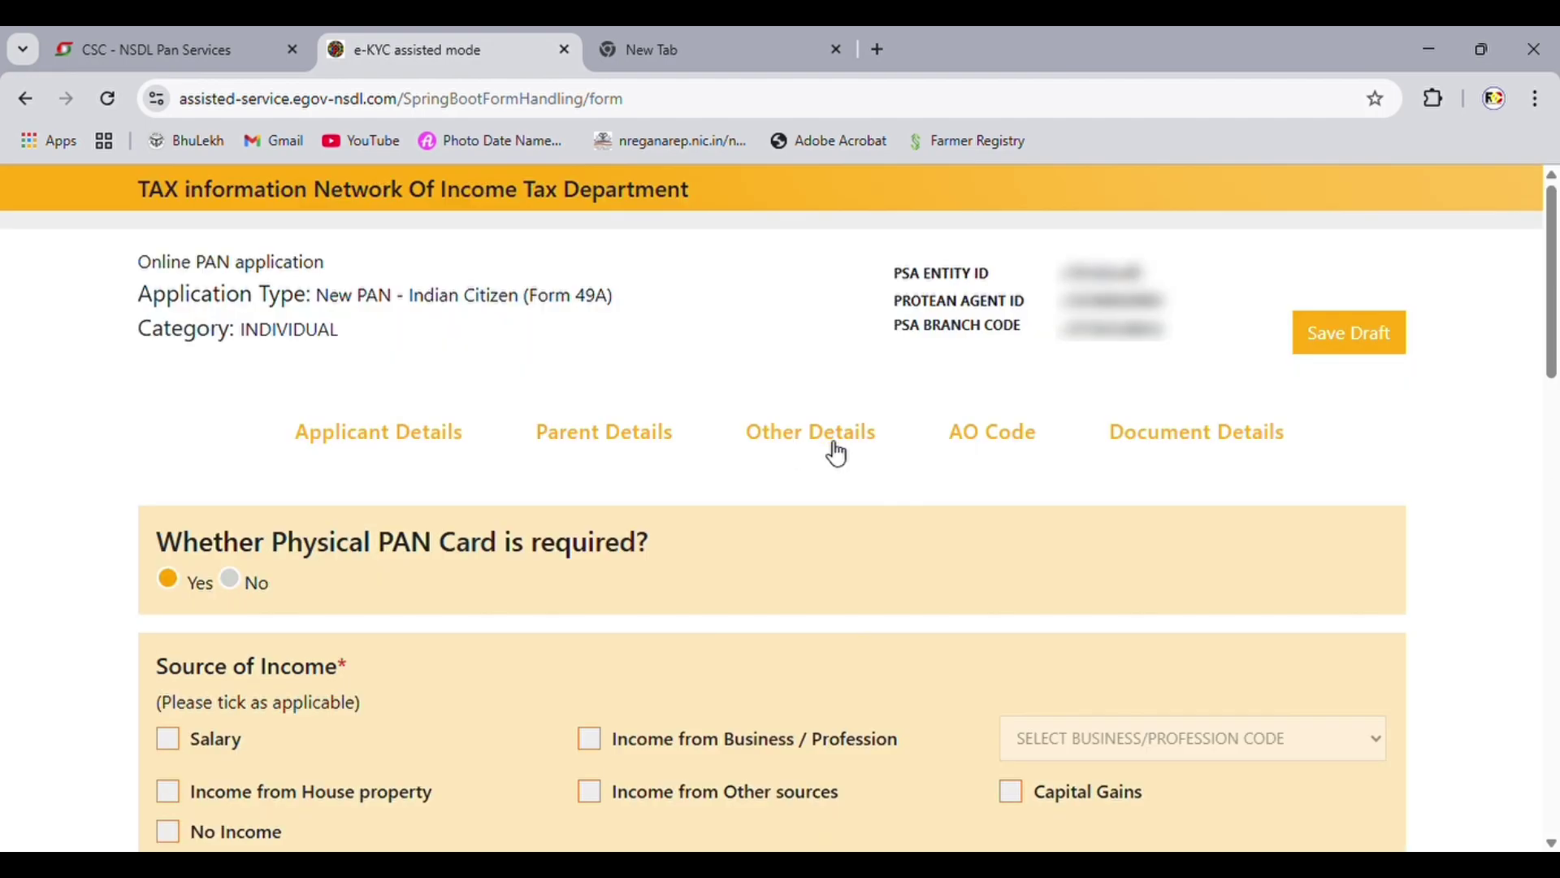
{"action": "left_click_drag", "start_coordinate": [182, 545], "coordinate": [697, 550]}
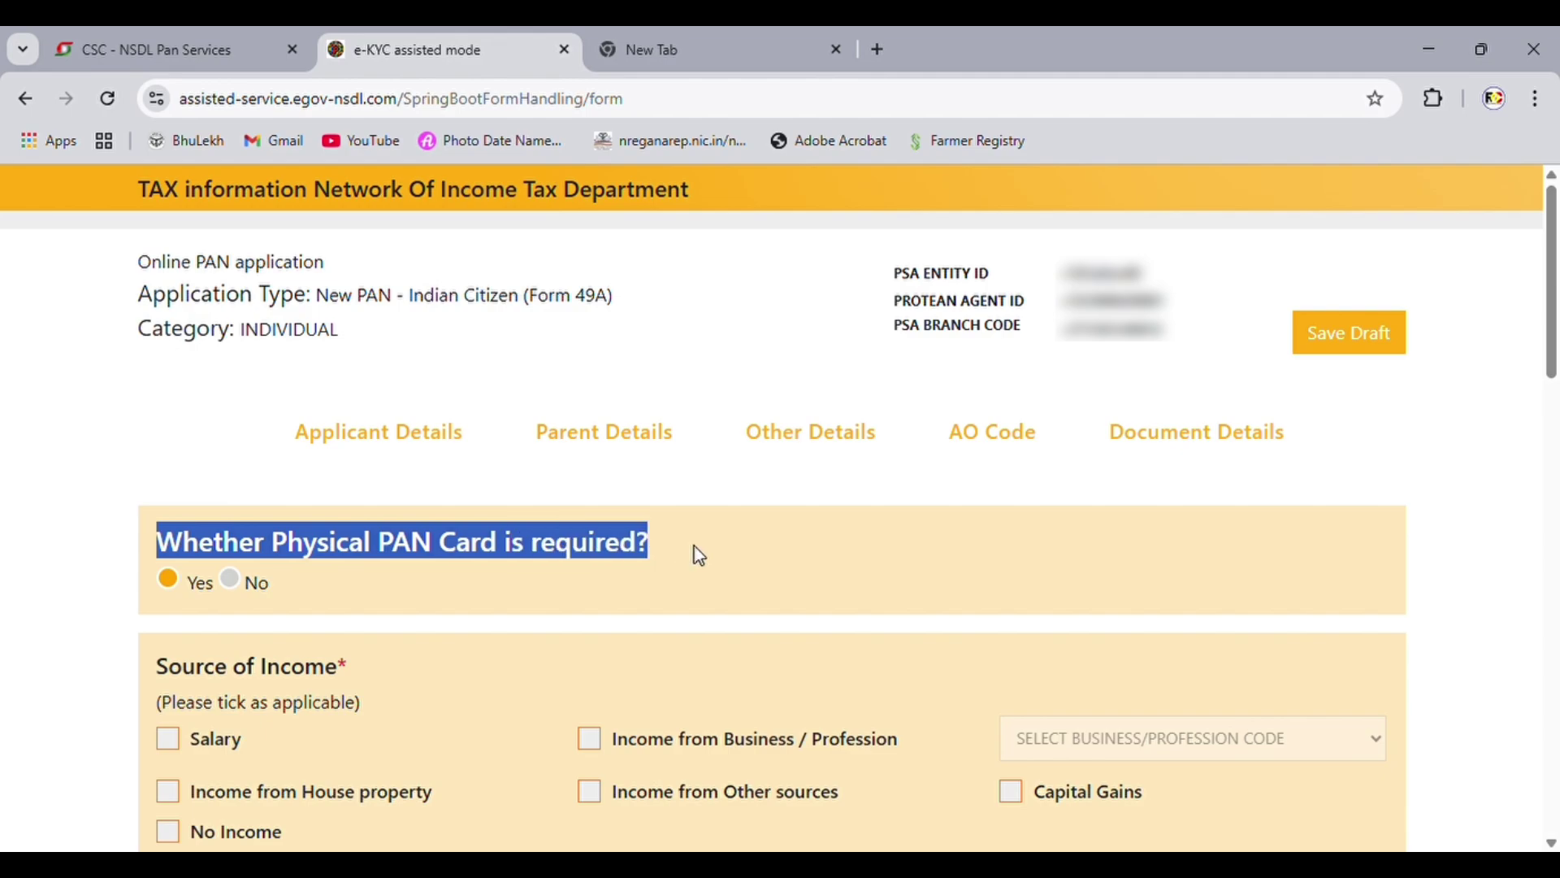
{"action": "left_click", "coordinate": [525, 612]}
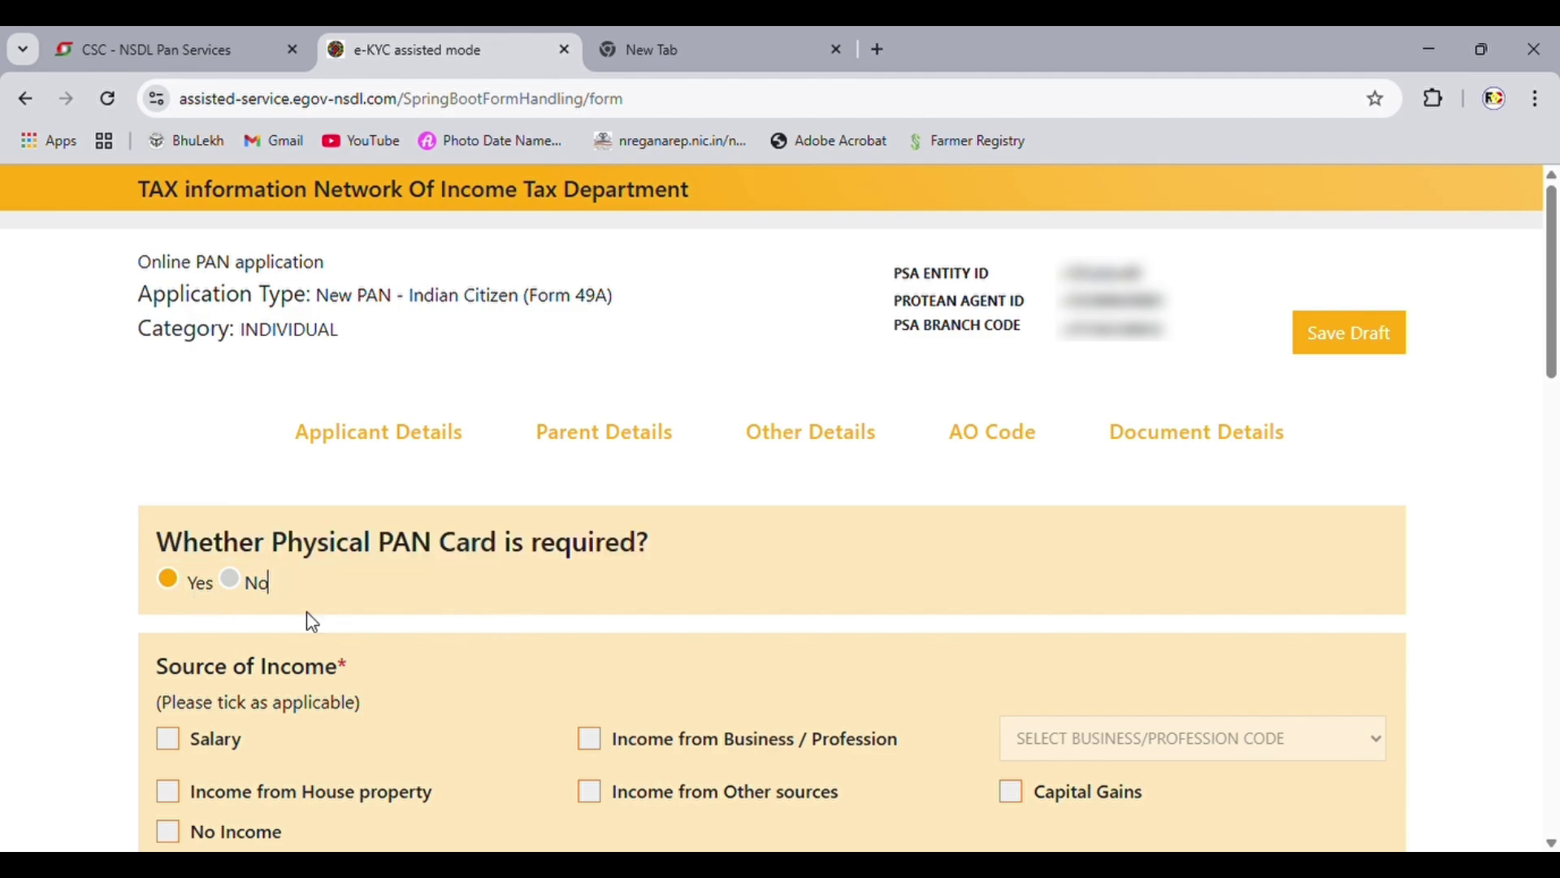
{"action": "left_click", "coordinate": [180, 680]}
{"action": "left_click_drag", "start_coordinate": [180, 681], "coordinate": [374, 690]}
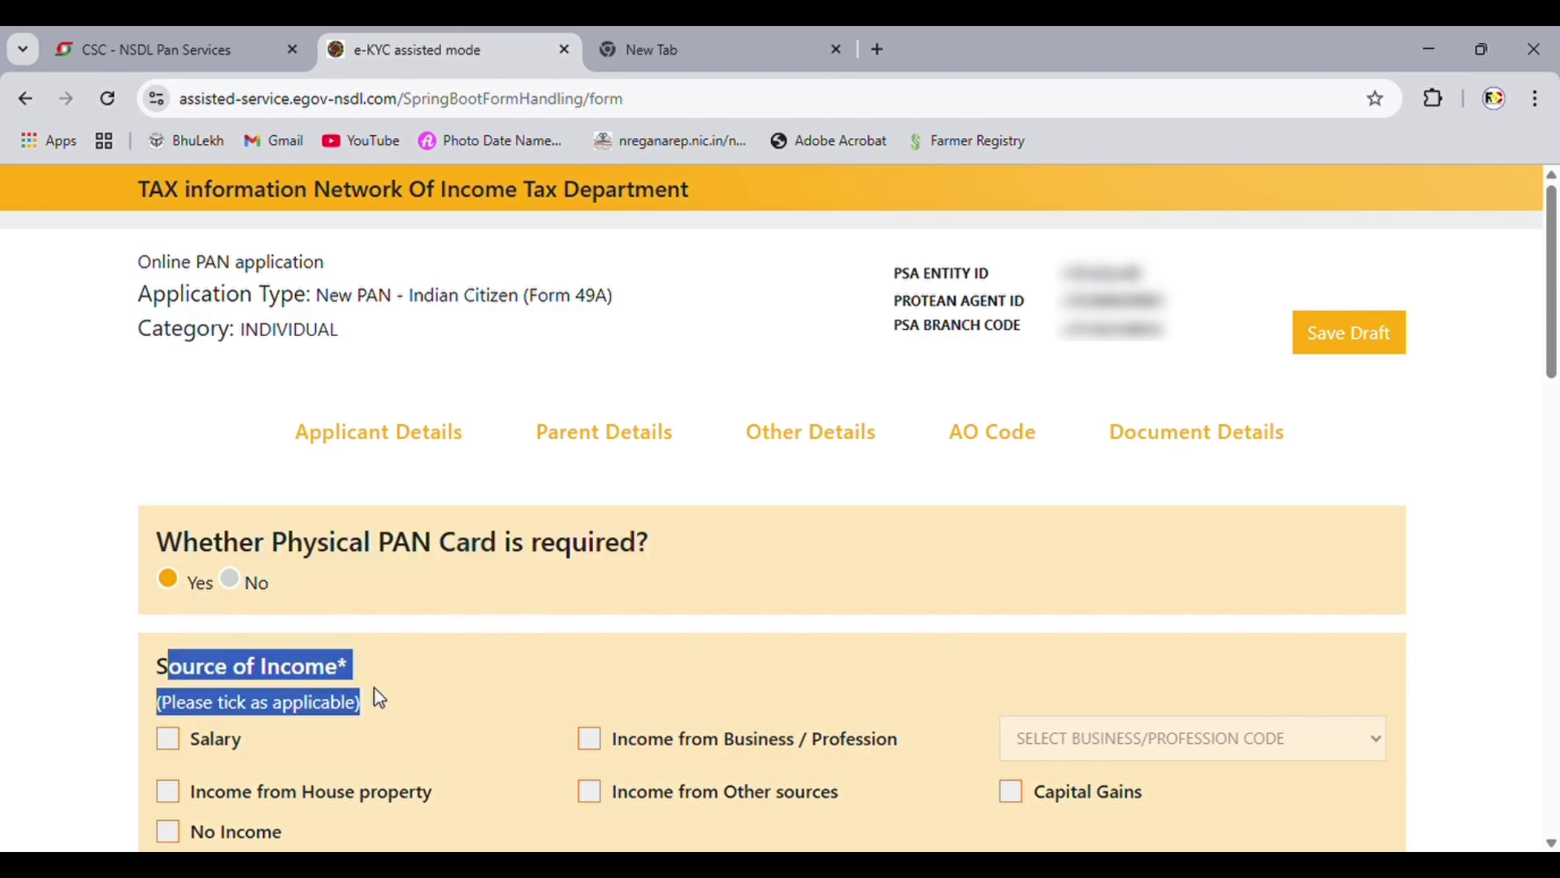
{"action": "left_click", "coordinate": [469, 668]}
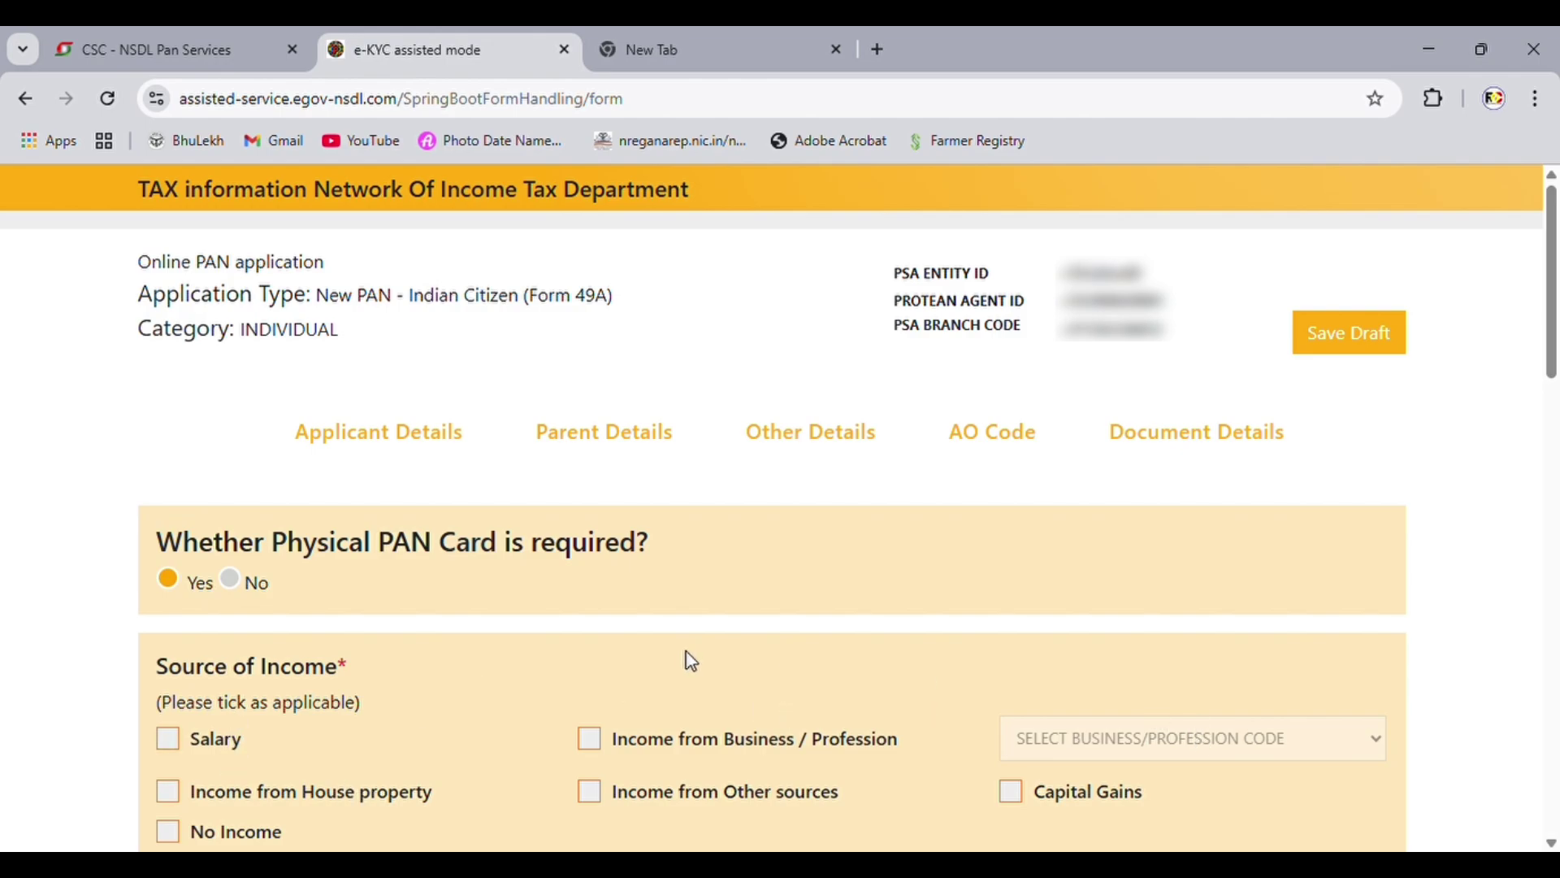
- Tick Income from House property as the source of income
{"action": "scroll", "coordinate": [853, 662], "scroll_direction": "down", "scroll_amount": 1}
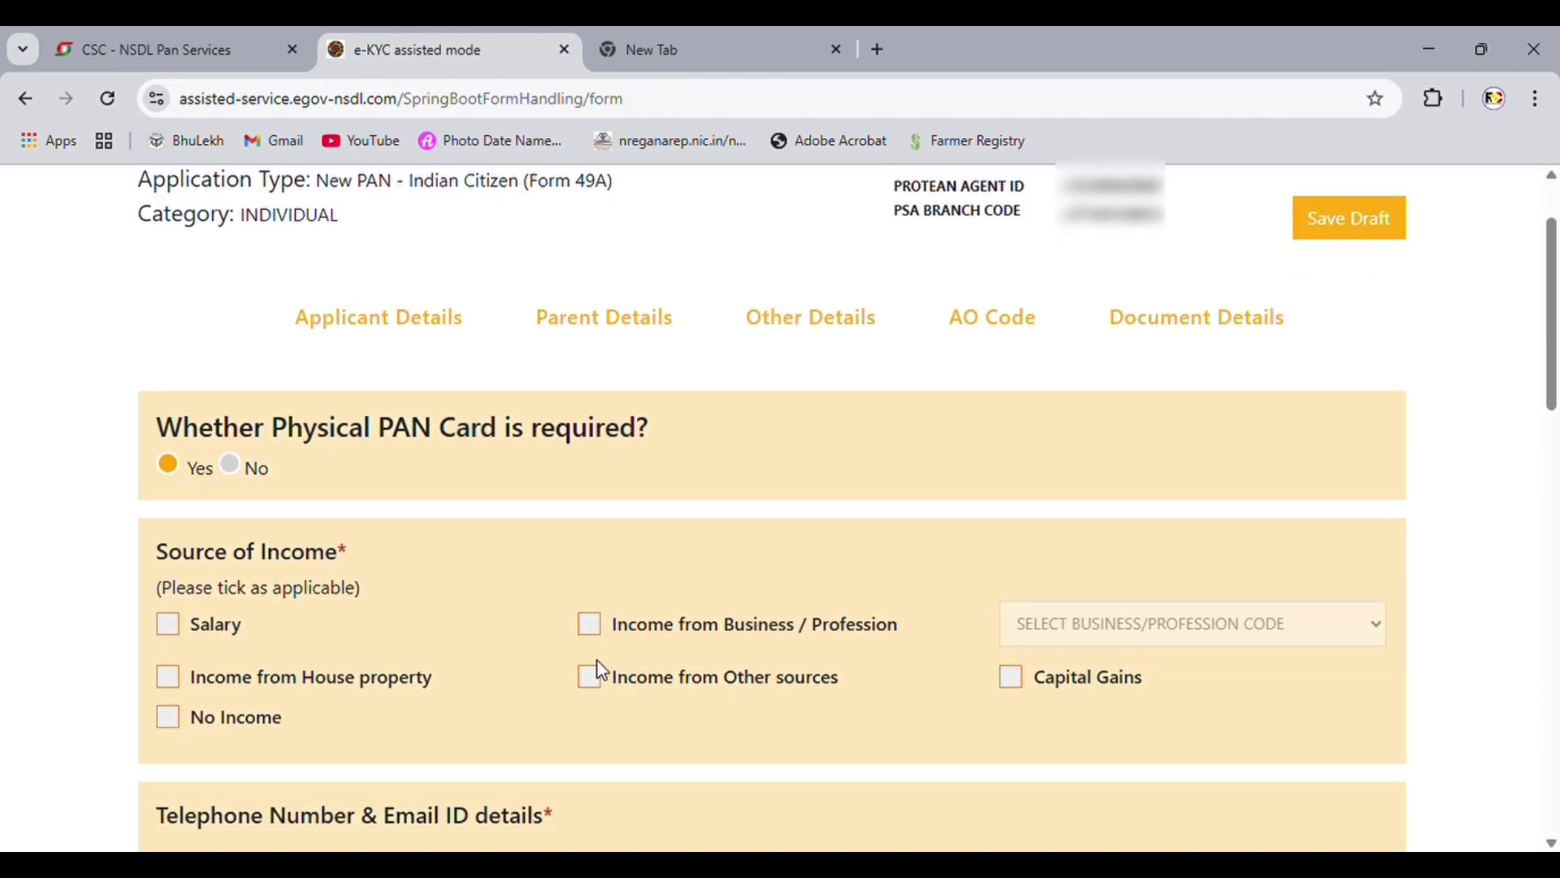
{"action": "left_click", "coordinate": [170, 681]}
{"action": "left_click_drag", "start_coordinate": [163, 823], "coordinate": [569, 837]}
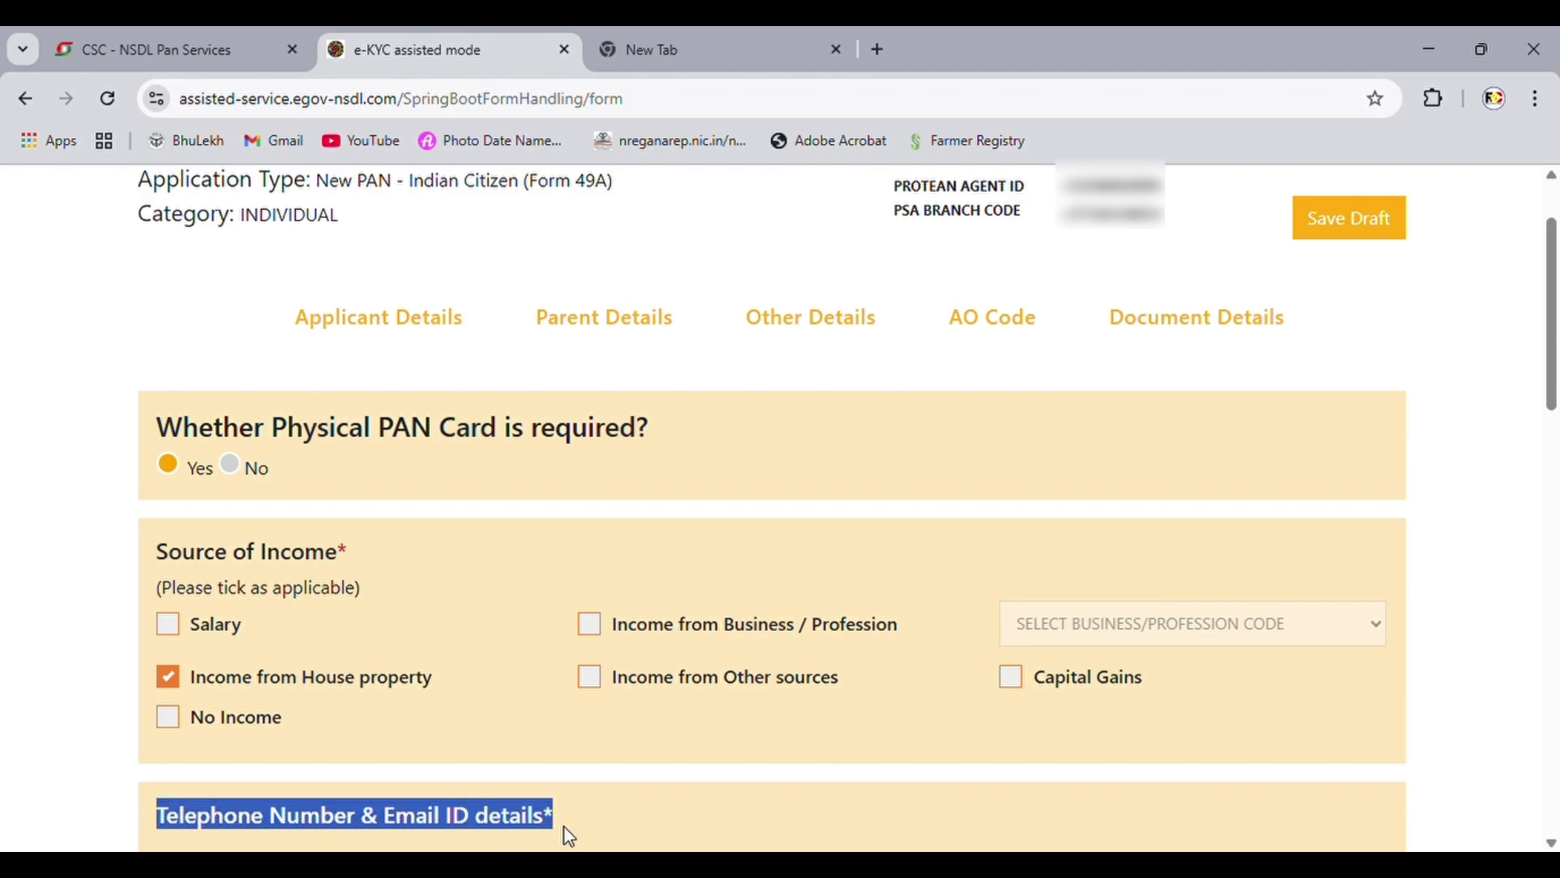
{"action": "left_click", "coordinate": [641, 797]}
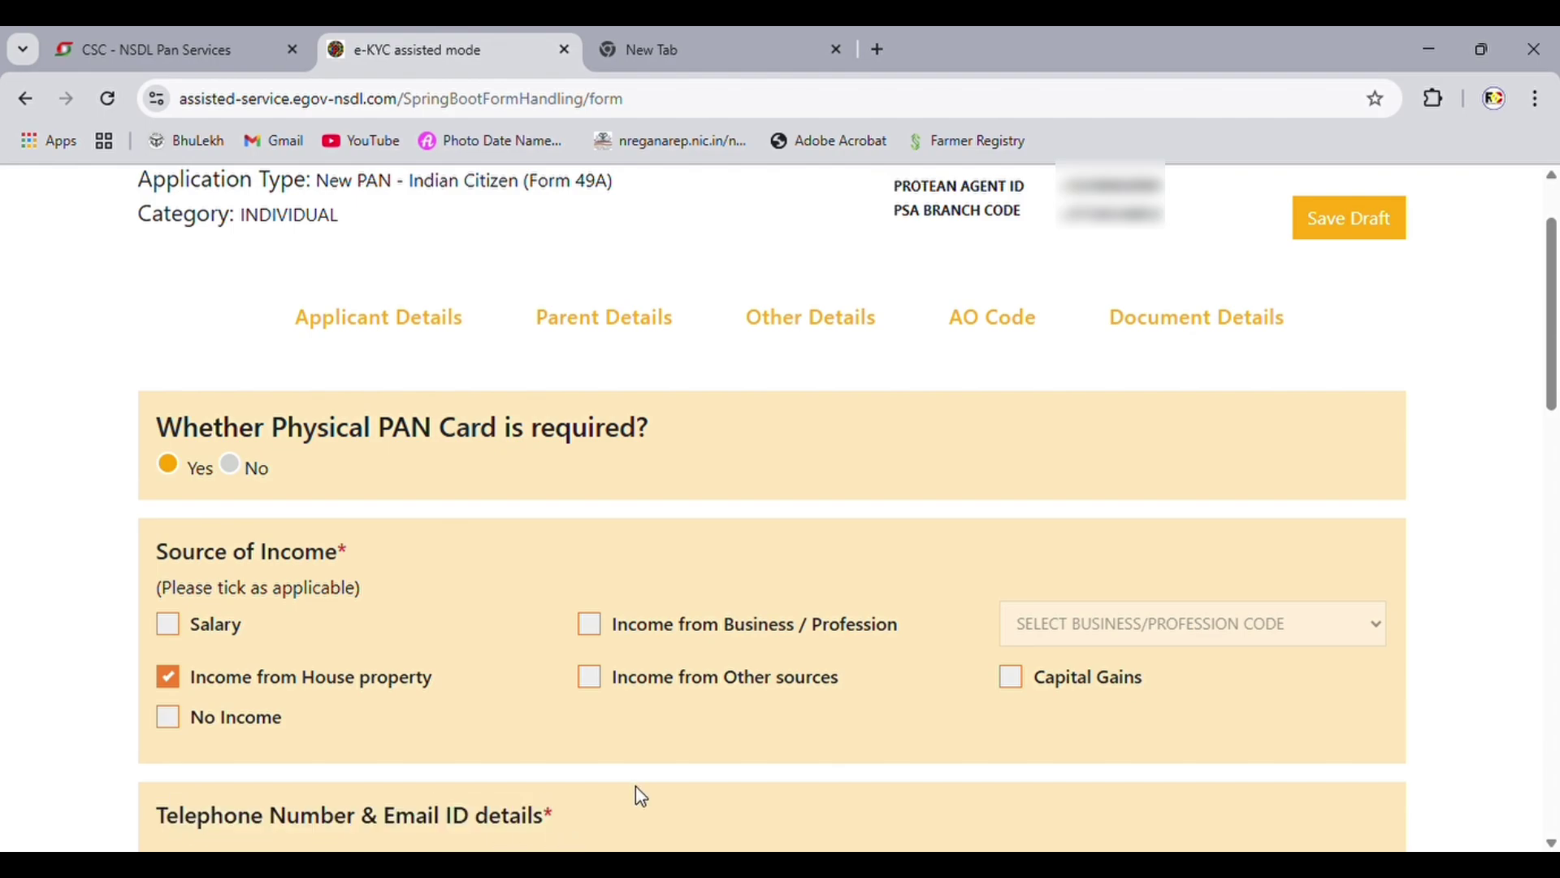
{"action": "scroll", "coordinate": [641, 797], "scroll_direction": "down", "scroll_amount": 10}
{"action": "left_click_drag", "start_coordinate": [159, 208], "coordinate": [451, 229]}
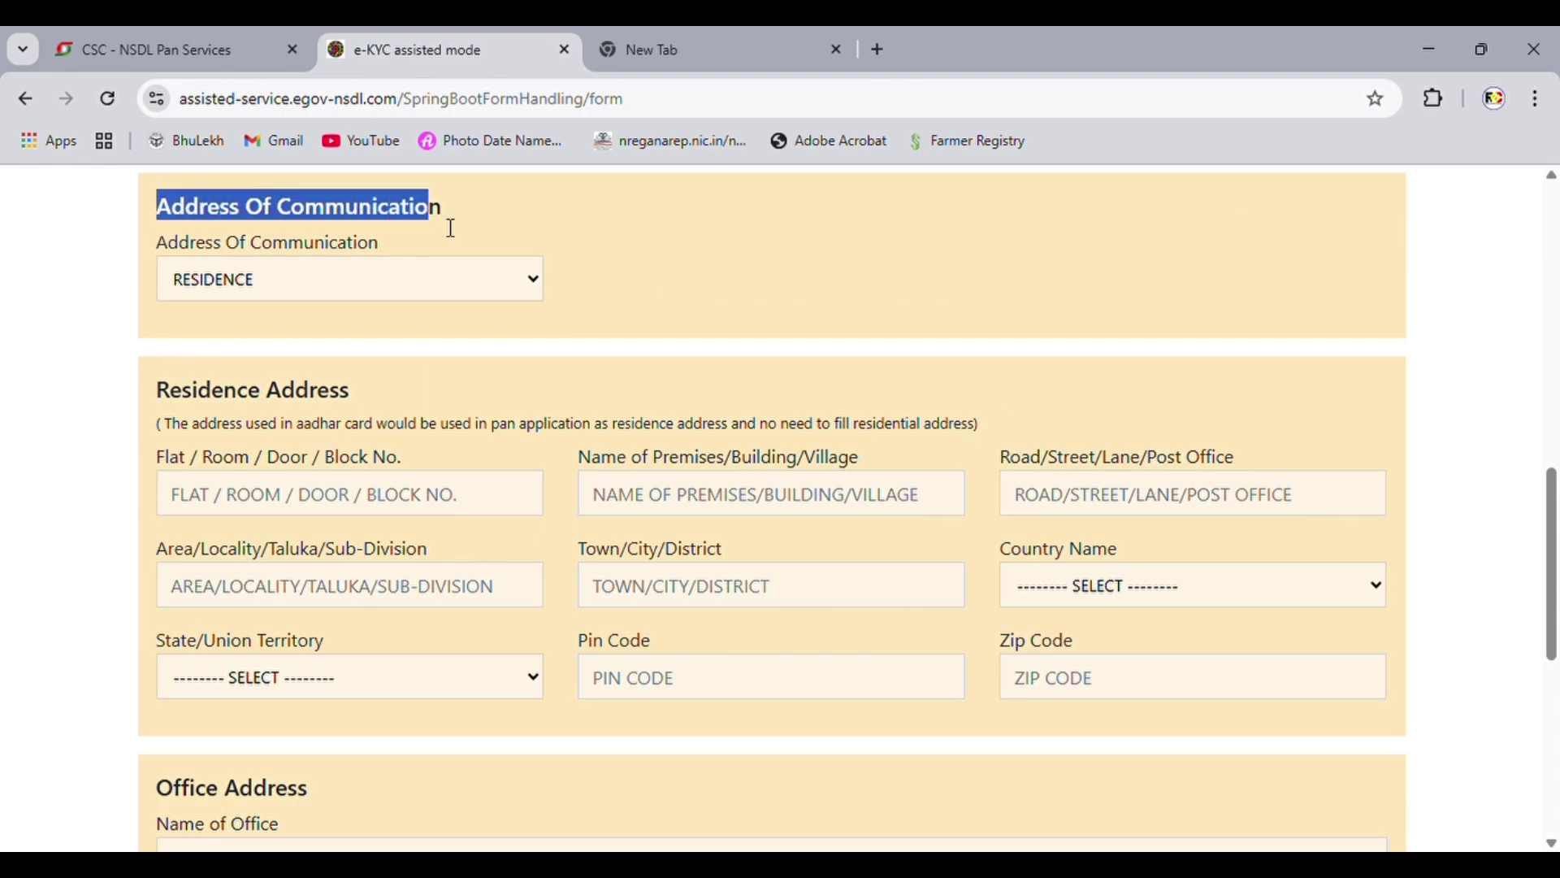
{"action": "left_click", "coordinate": [547, 216]}
{"action": "left_click_drag", "start_coordinate": [158, 242], "coordinate": [367, 258]}
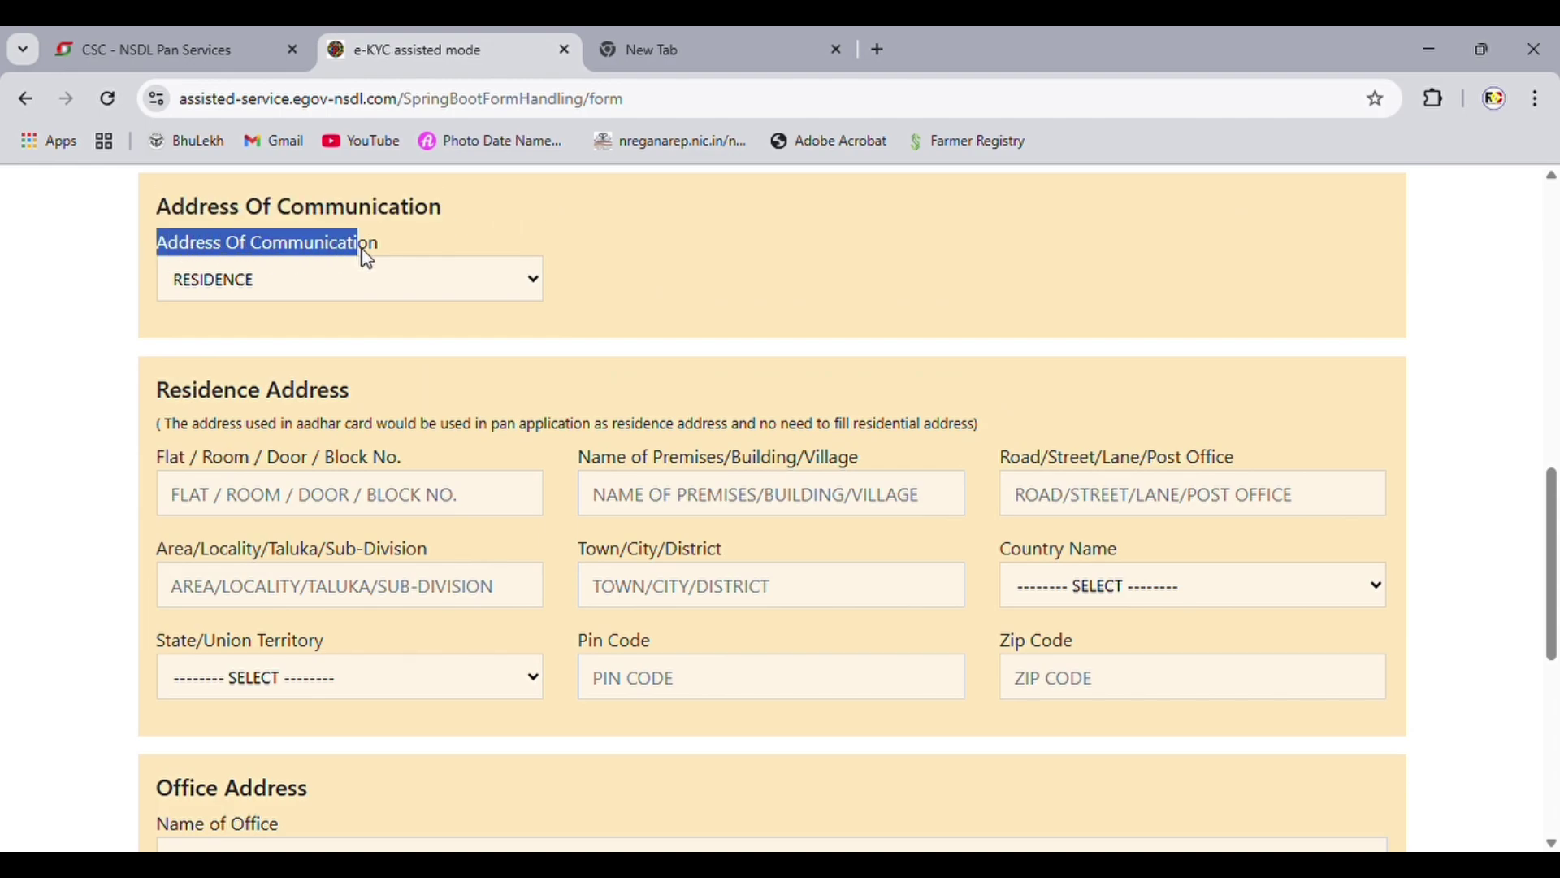
{"action": "left_click", "coordinate": [368, 258]}
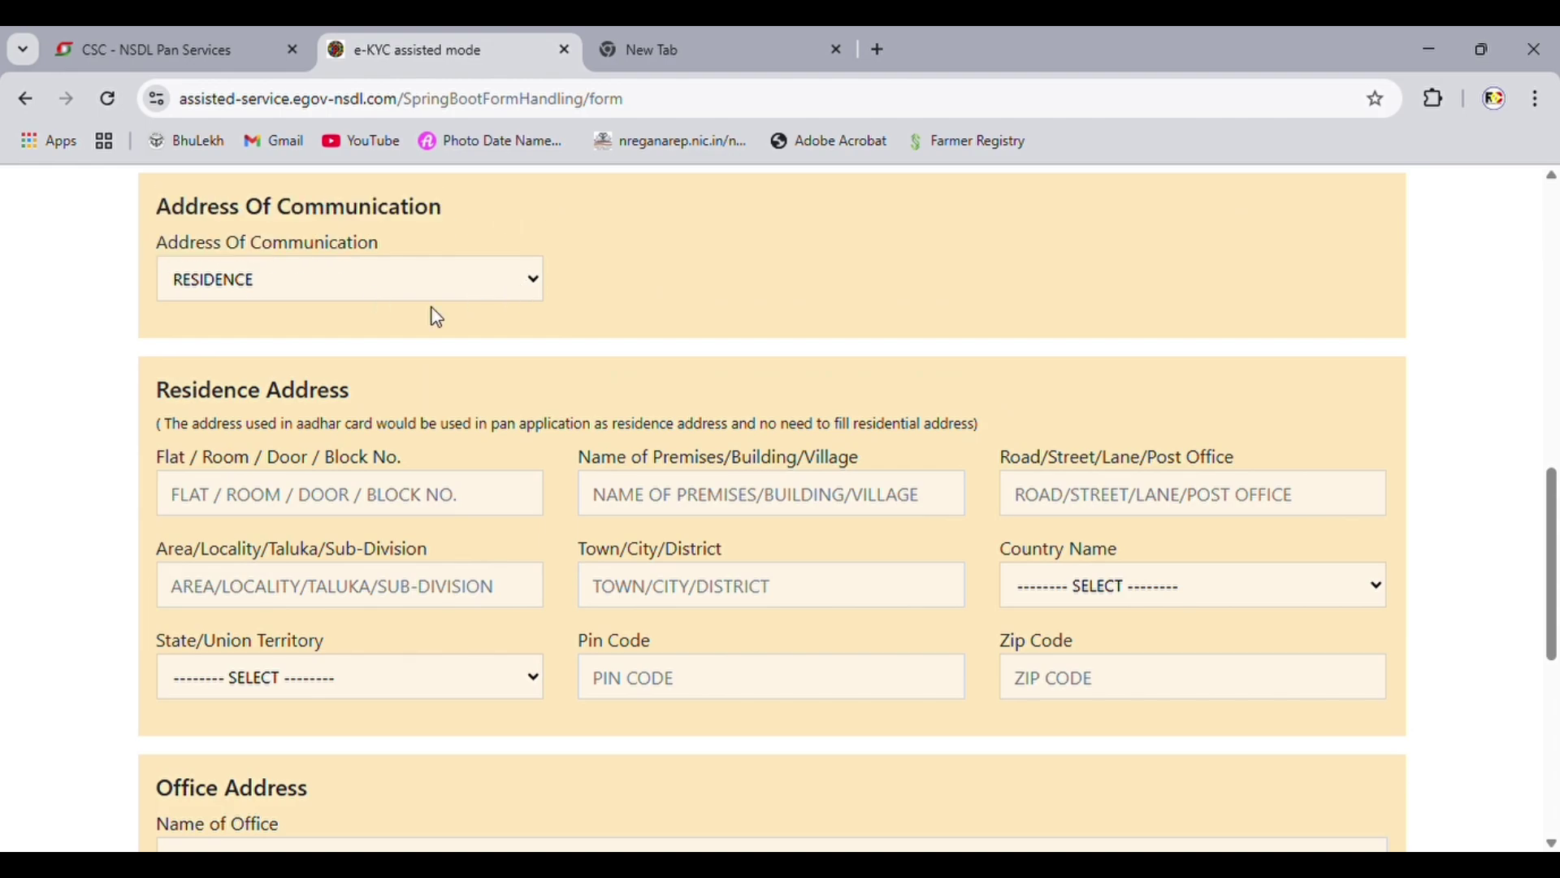
{"action": "left_click_drag", "start_coordinate": [158, 392], "coordinate": [441, 396]}
{"action": "left_click", "coordinate": [372, 521]}
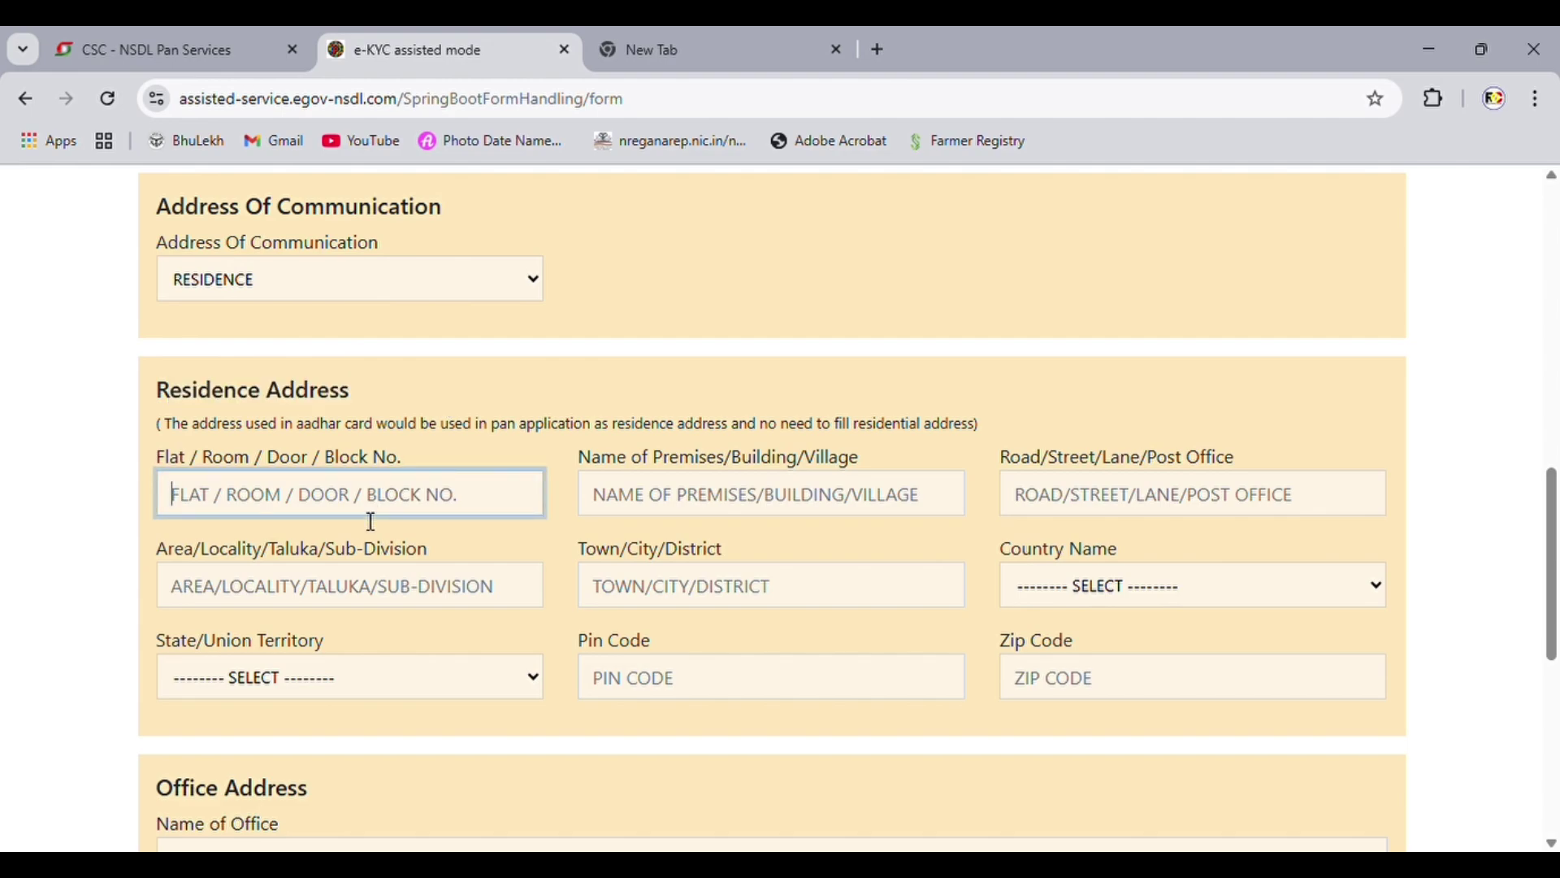
{"action": "left_click", "coordinate": [644, 460]}
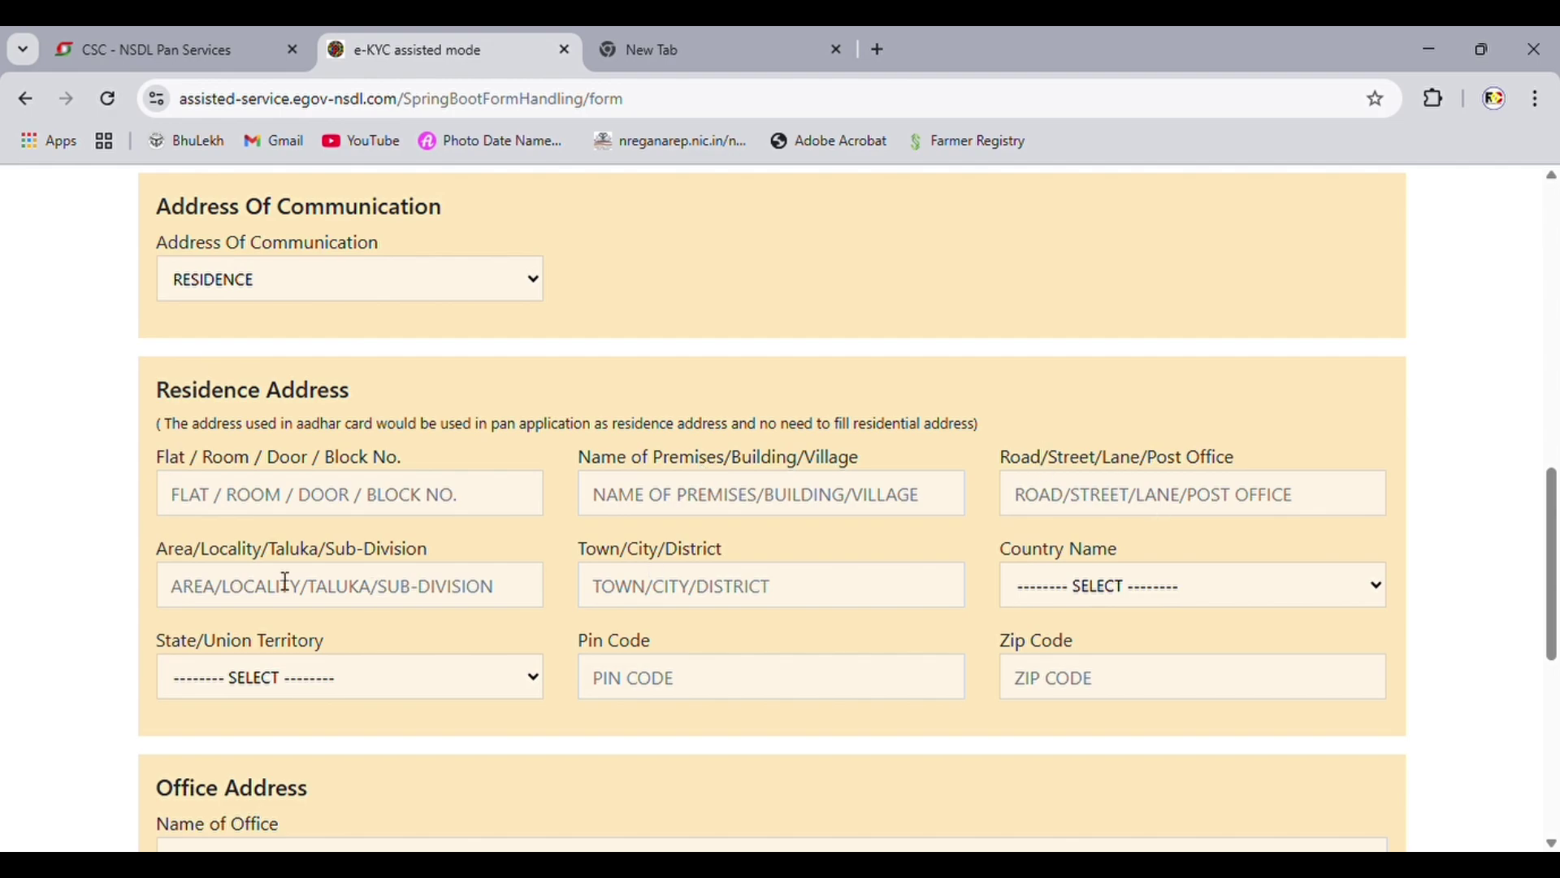
{"action": "left_click", "coordinate": [256, 553]}
{"action": "left_click", "coordinate": [1145, 587]}
{"action": "left_click", "coordinate": [284, 680]}
{"action": "left_click", "coordinate": [784, 693]}
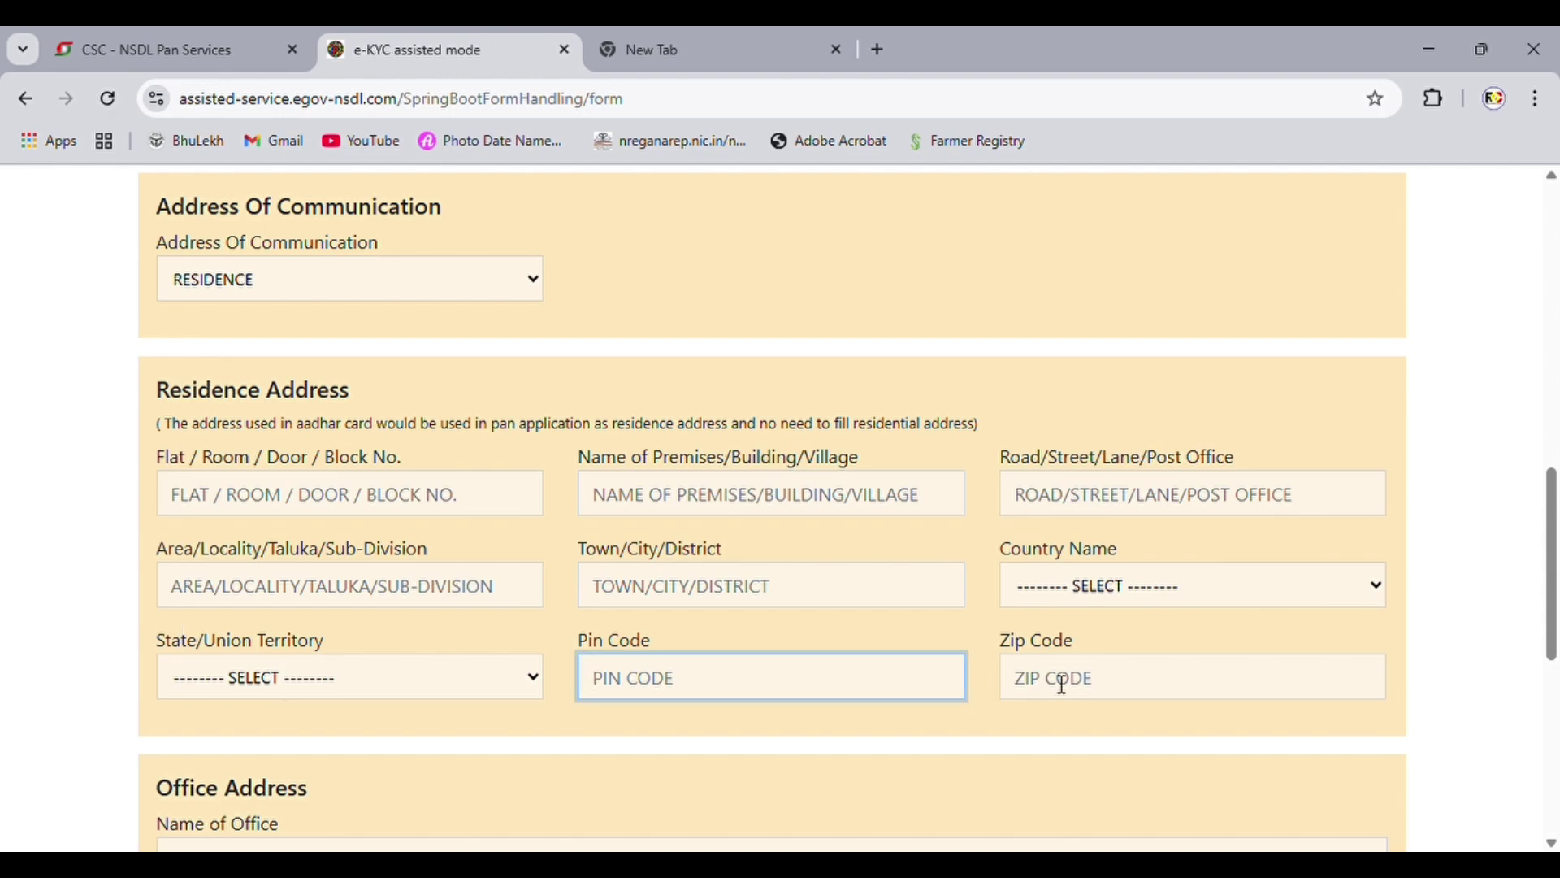
{"action": "scroll", "coordinate": [898, 700], "scroll_direction": "down", "scroll_amount": 4}
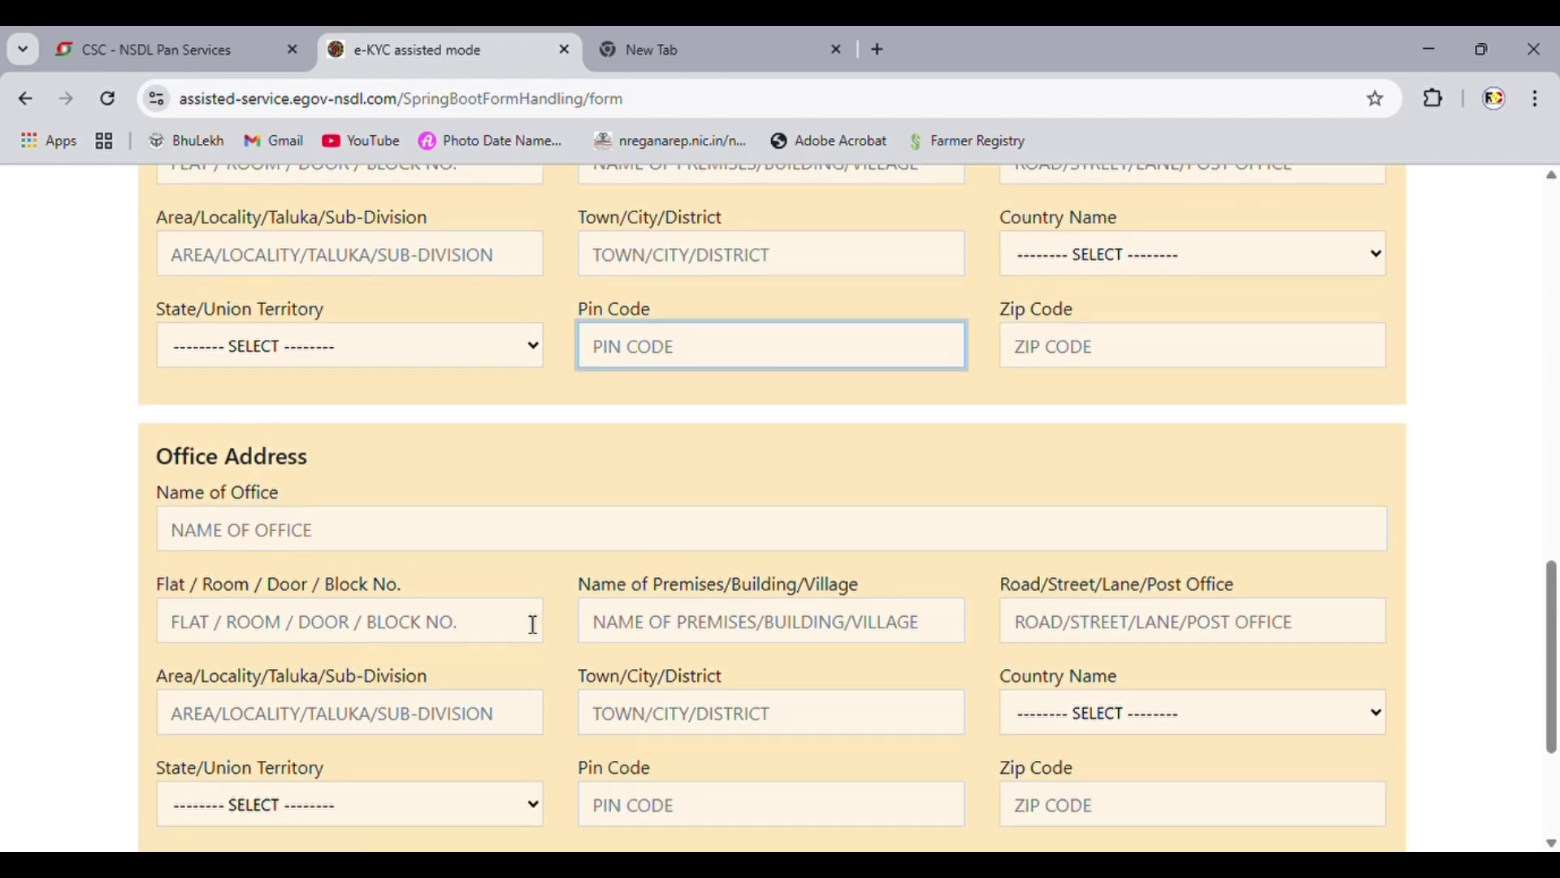
- Set the office country to INDIA, state to UTTAR PRADESH, and fill in the pin code
{"action": "left_click_drag", "start_coordinate": [166, 463], "coordinate": [325, 459]}
{"action": "scroll", "coordinate": [431, 558], "scroll_direction": "down", "scroll_amount": 3}
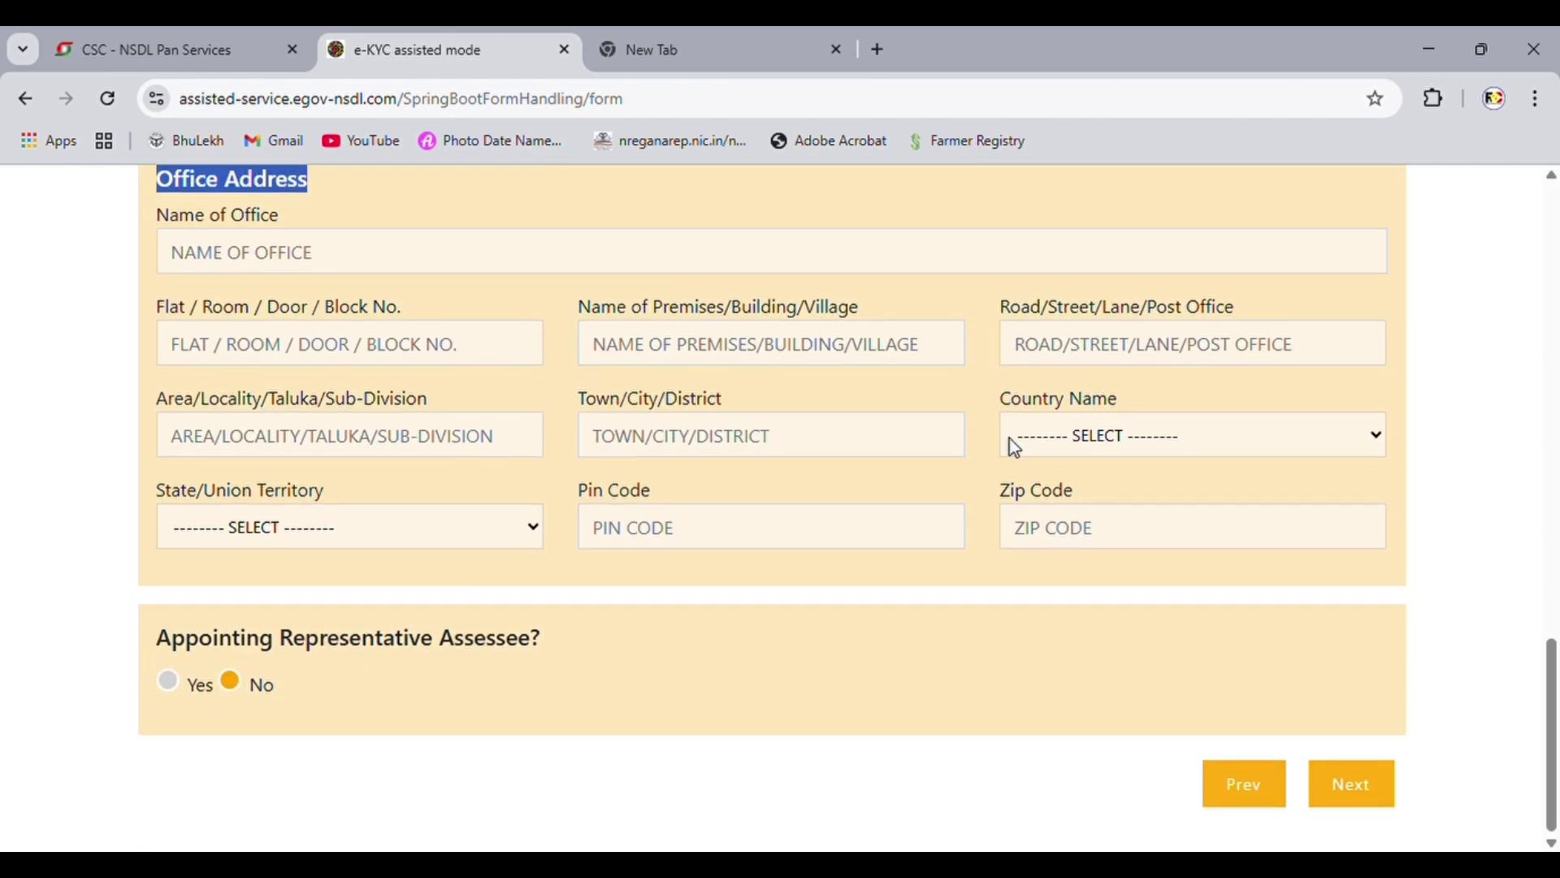
{"action": "type", "text": "in"}
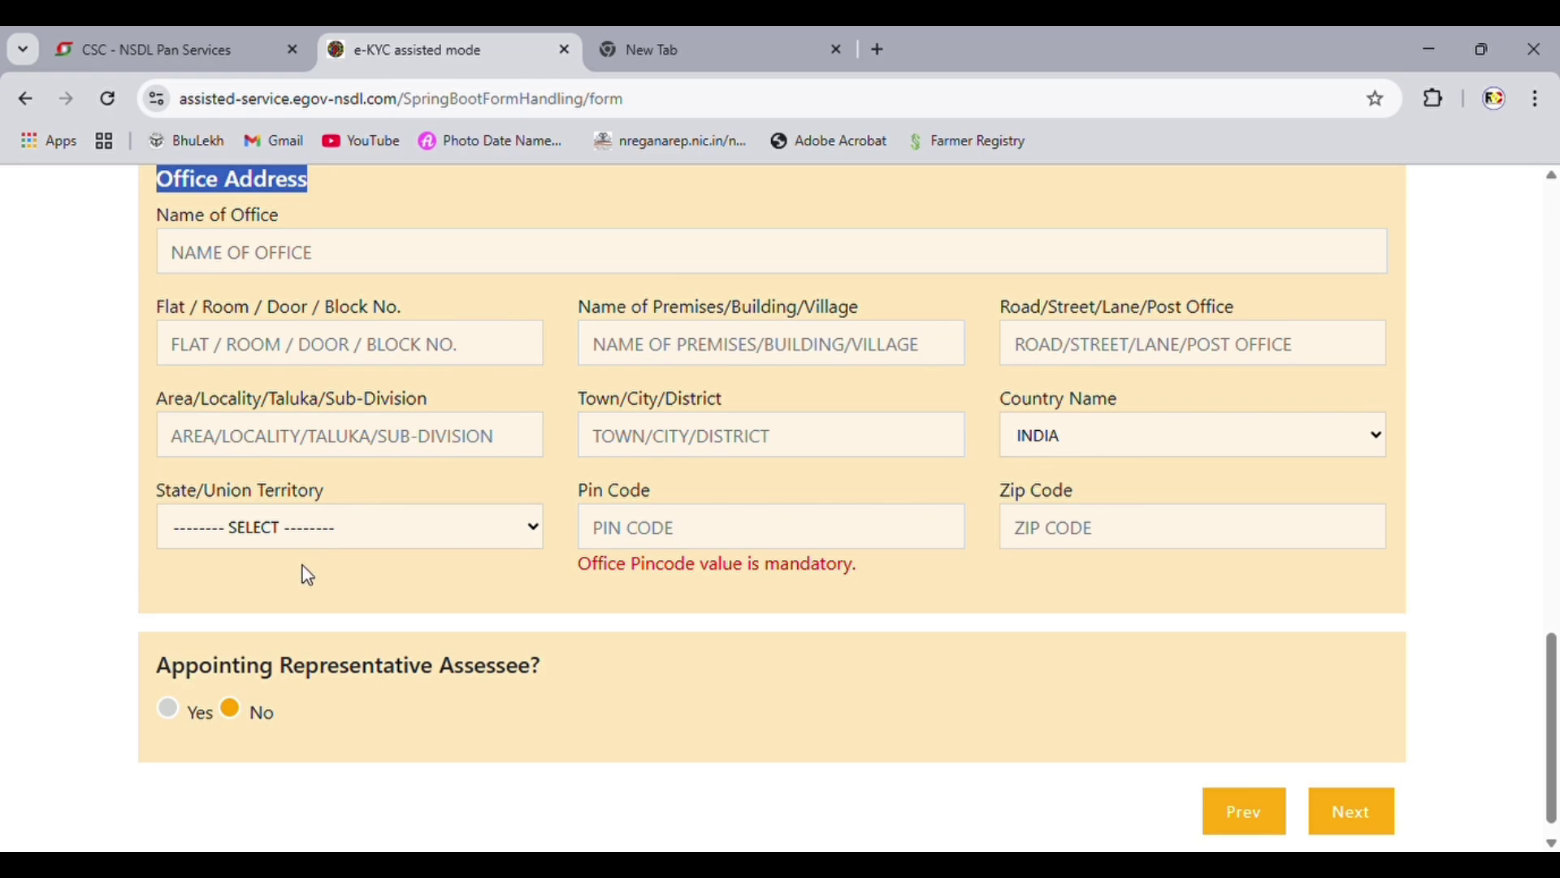
{"action": "key", "text": "Tab"}
{"action": "type", "text": "u"}
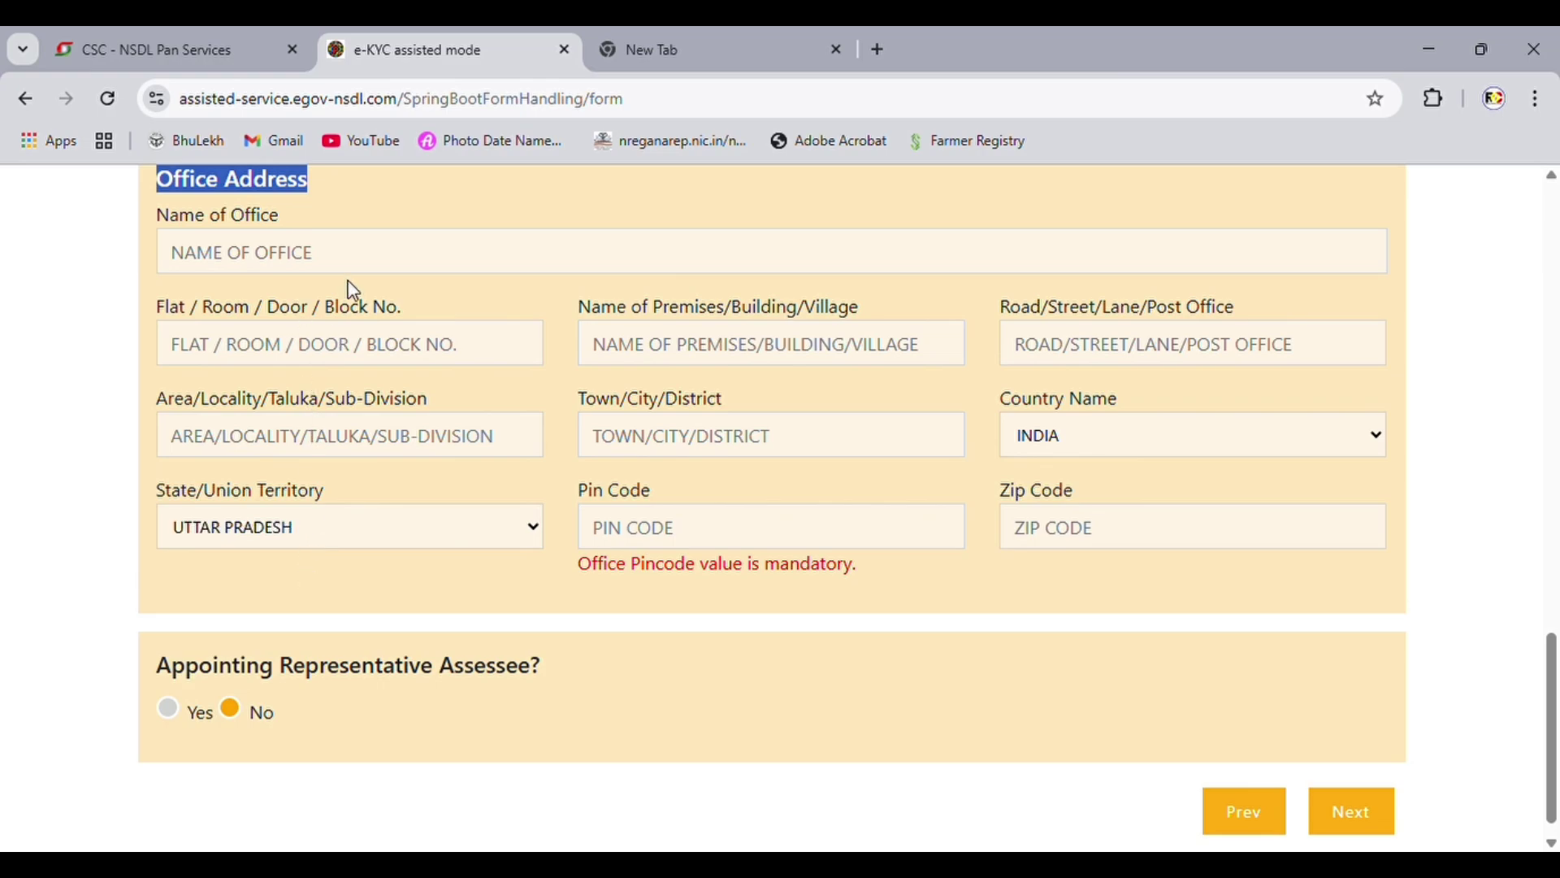
{"action": "left_click", "coordinate": [634, 529]}
{"action": "type", "text": "224116"}
{"action": "left_click", "coordinate": [724, 579]}
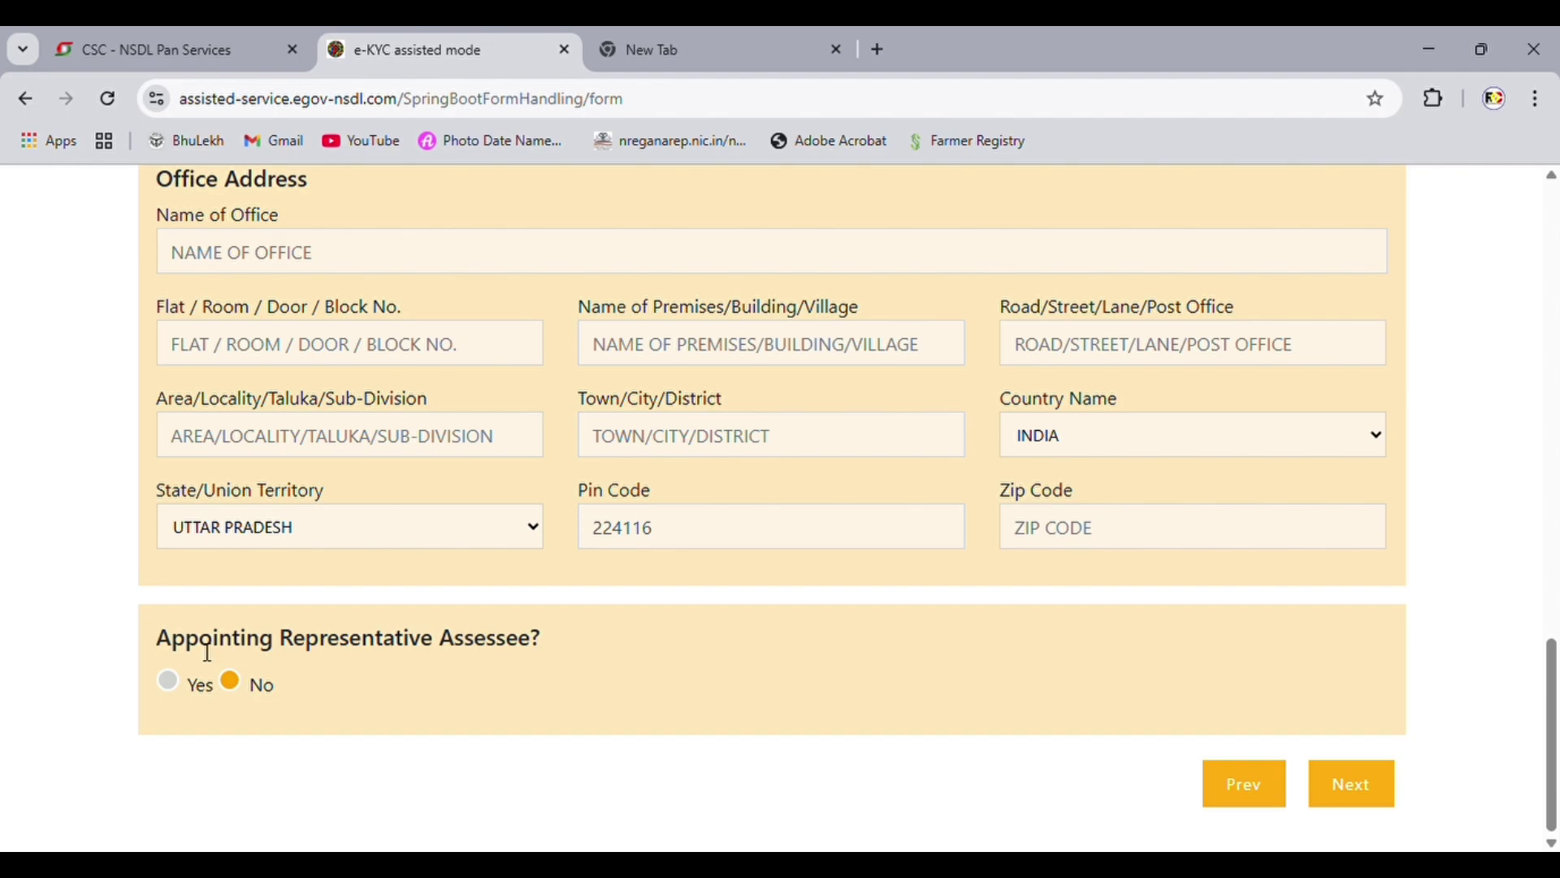
- Leave Appointing Representative Assessee at No and move on to the AO Code step
{"action": "left_click_drag", "start_coordinate": [162, 648], "coordinate": [572, 659]}
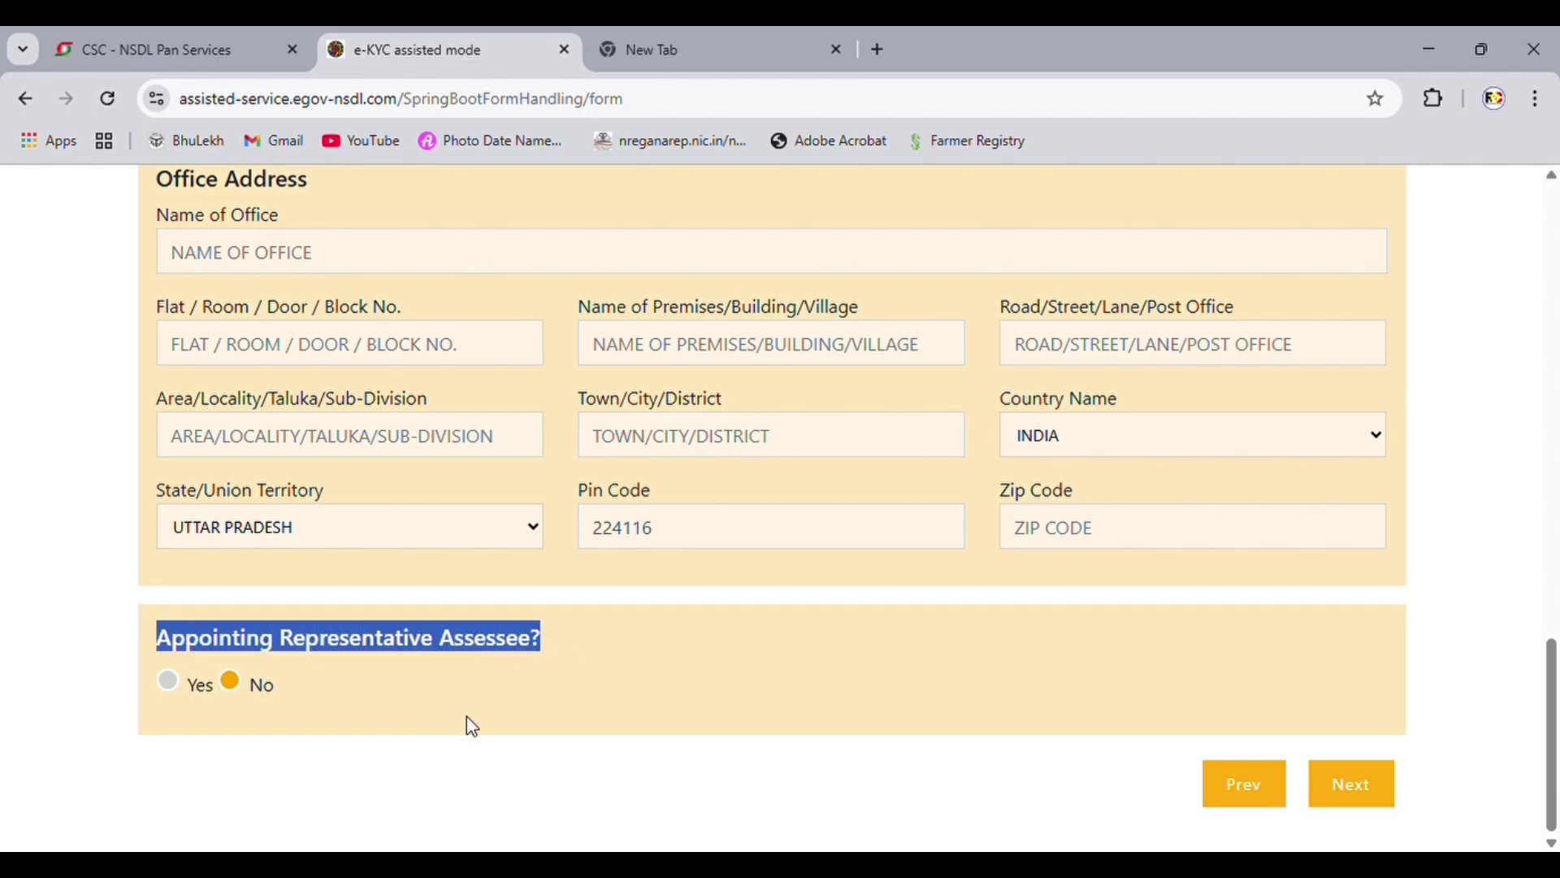
{"action": "left_click", "coordinate": [171, 690]}
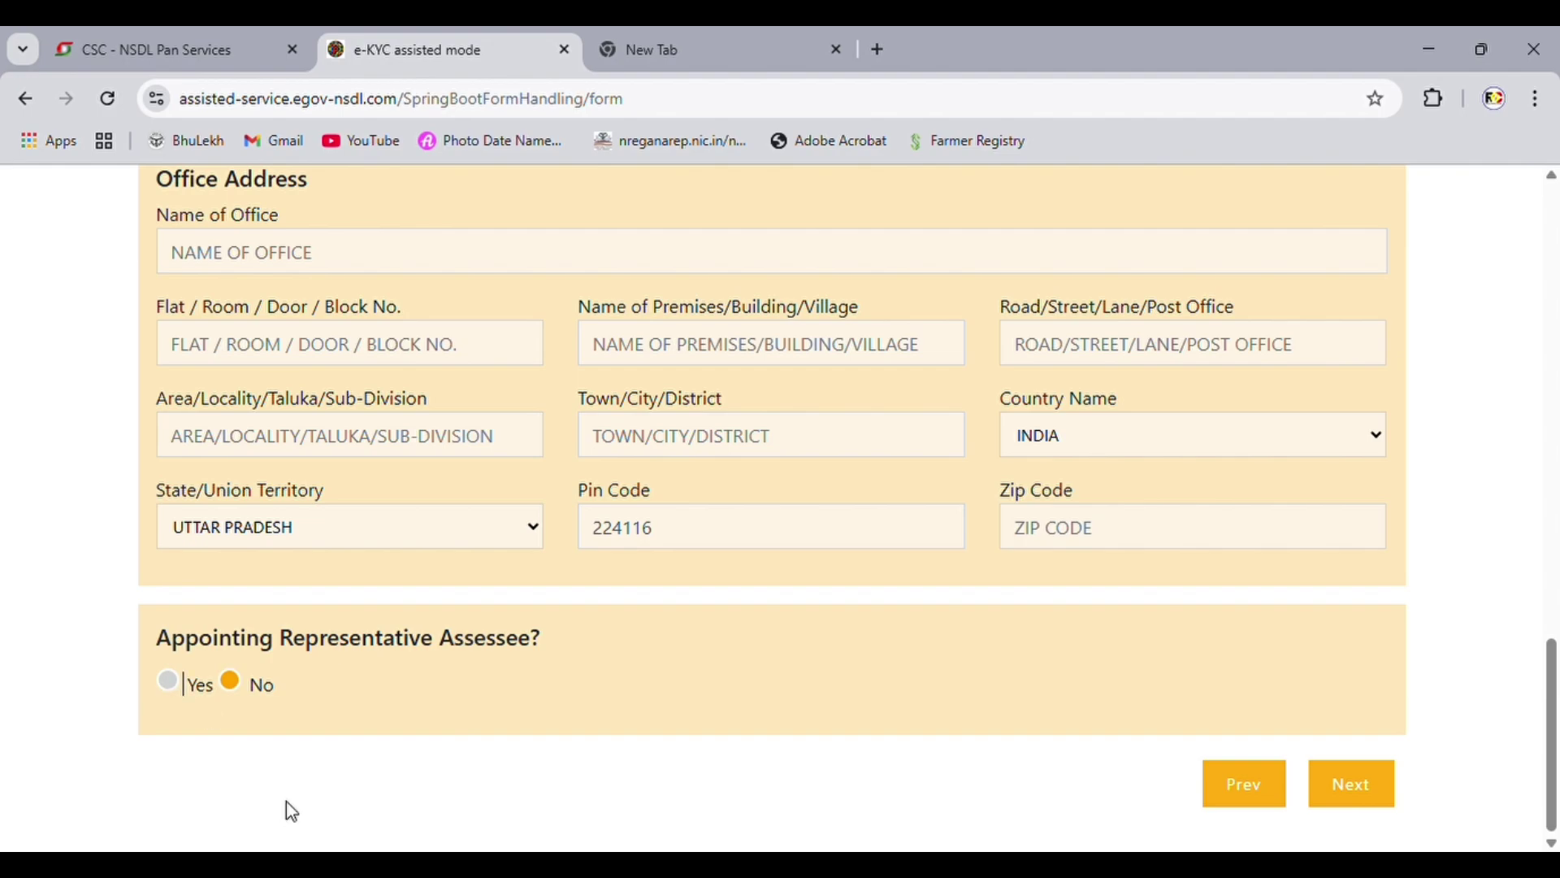
{"action": "left_click", "coordinate": [306, 723]}
{"action": "left_click", "coordinate": [1364, 809]}
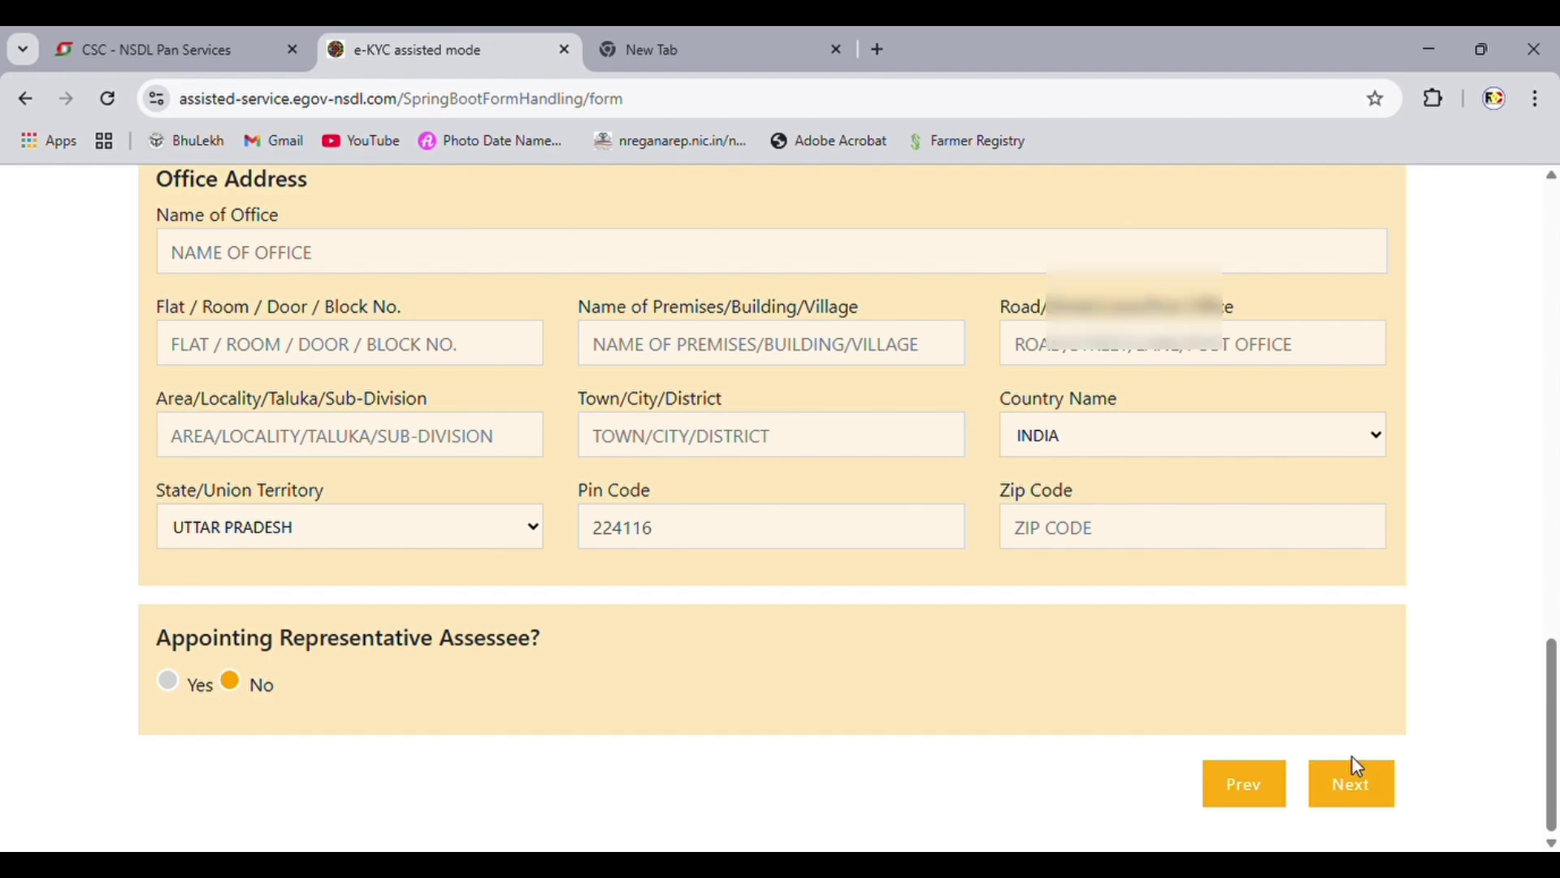
- Review the AO No., Pin Code auto-fetch and AO code help notes on the AO Code page
{"action": "left_click_drag", "start_coordinate": [1108, 530], "coordinate": [1183, 539]}
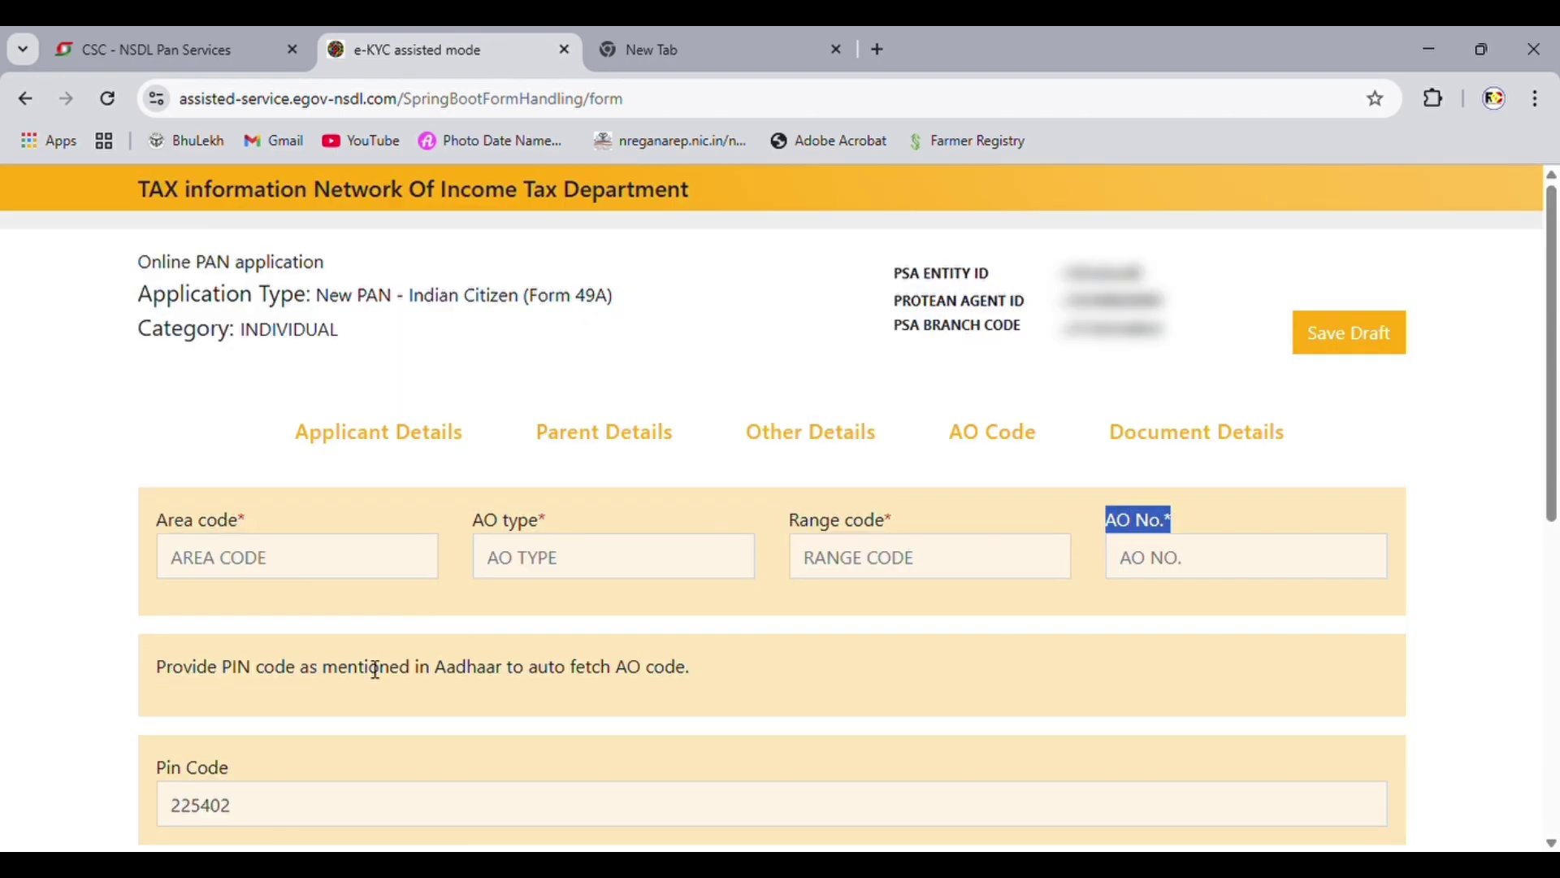
{"action": "left_click_drag", "start_coordinate": [165, 668], "coordinate": [717, 697]}
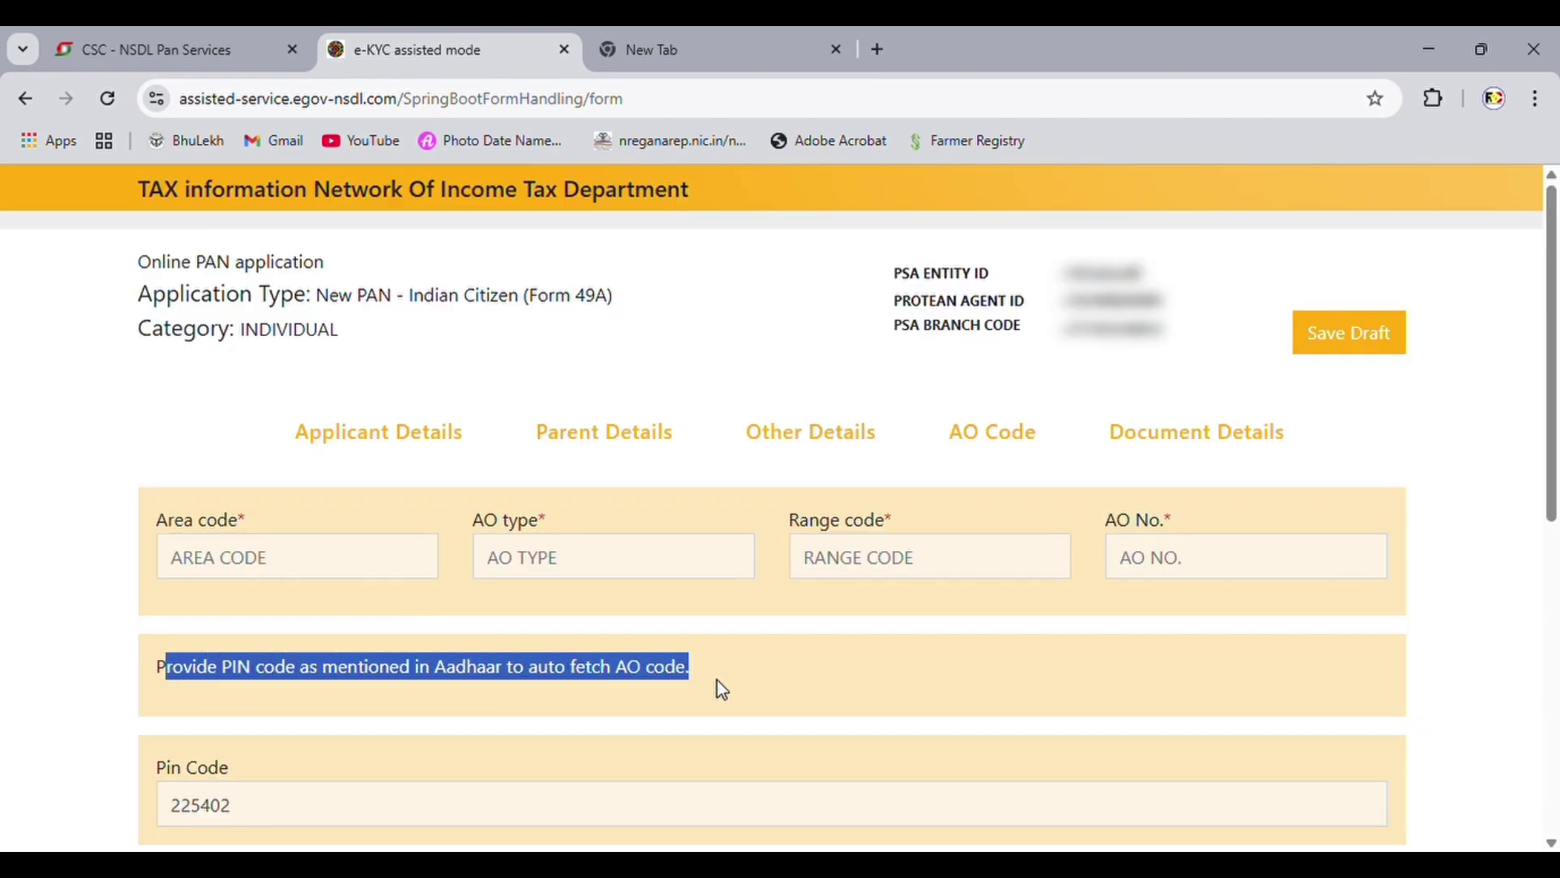
{"action": "scroll", "coordinate": [432, 617], "scroll_direction": "down", "scroll_amount": 3}
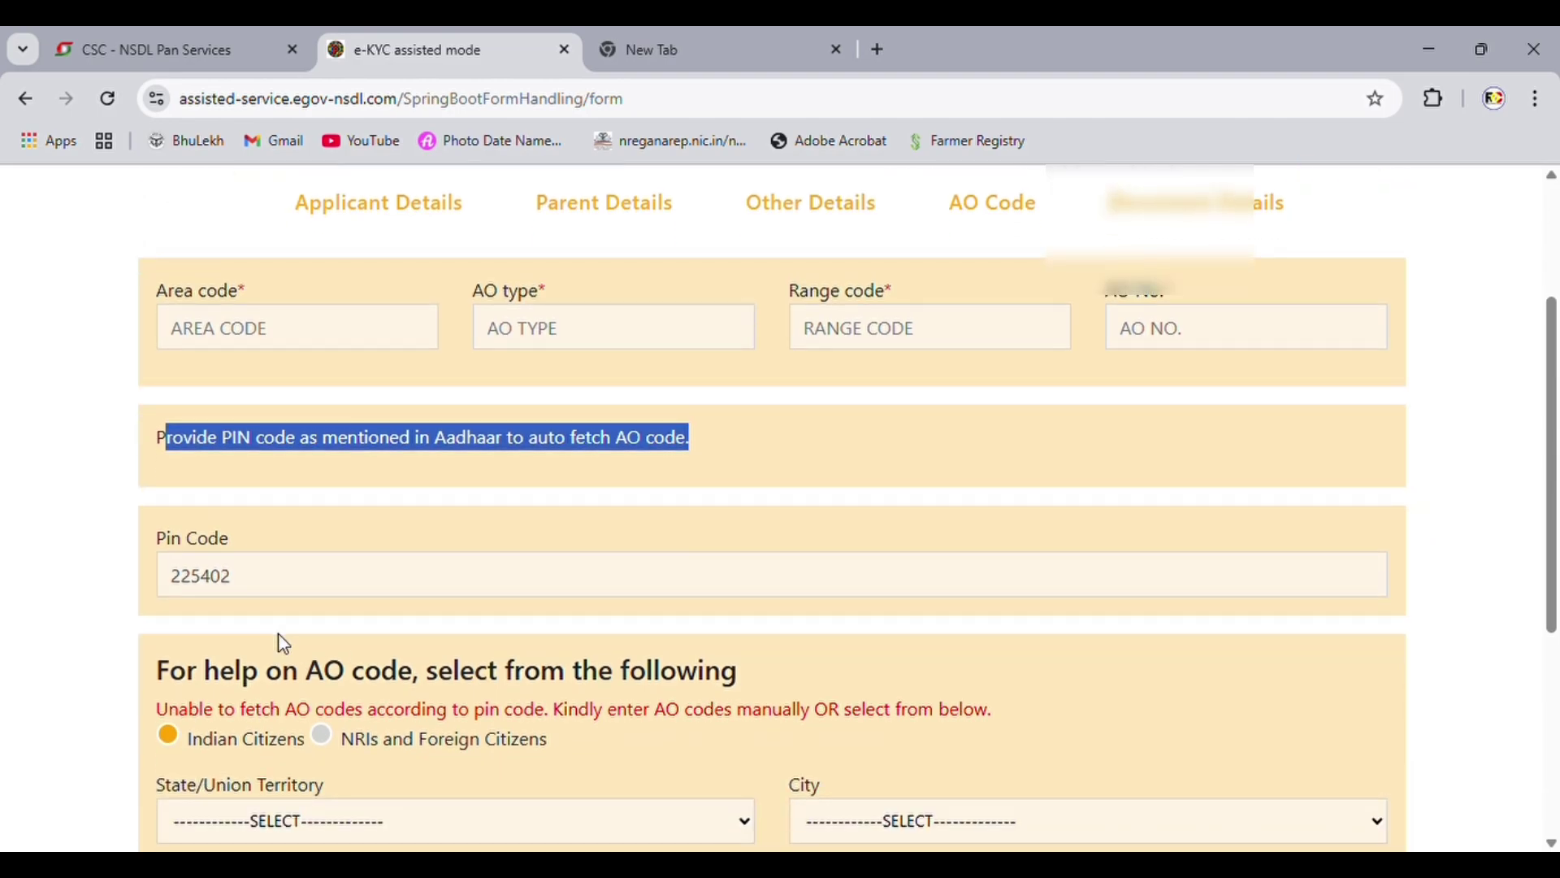
{"action": "left_click_drag", "start_coordinate": [166, 538], "coordinate": [300, 550]}
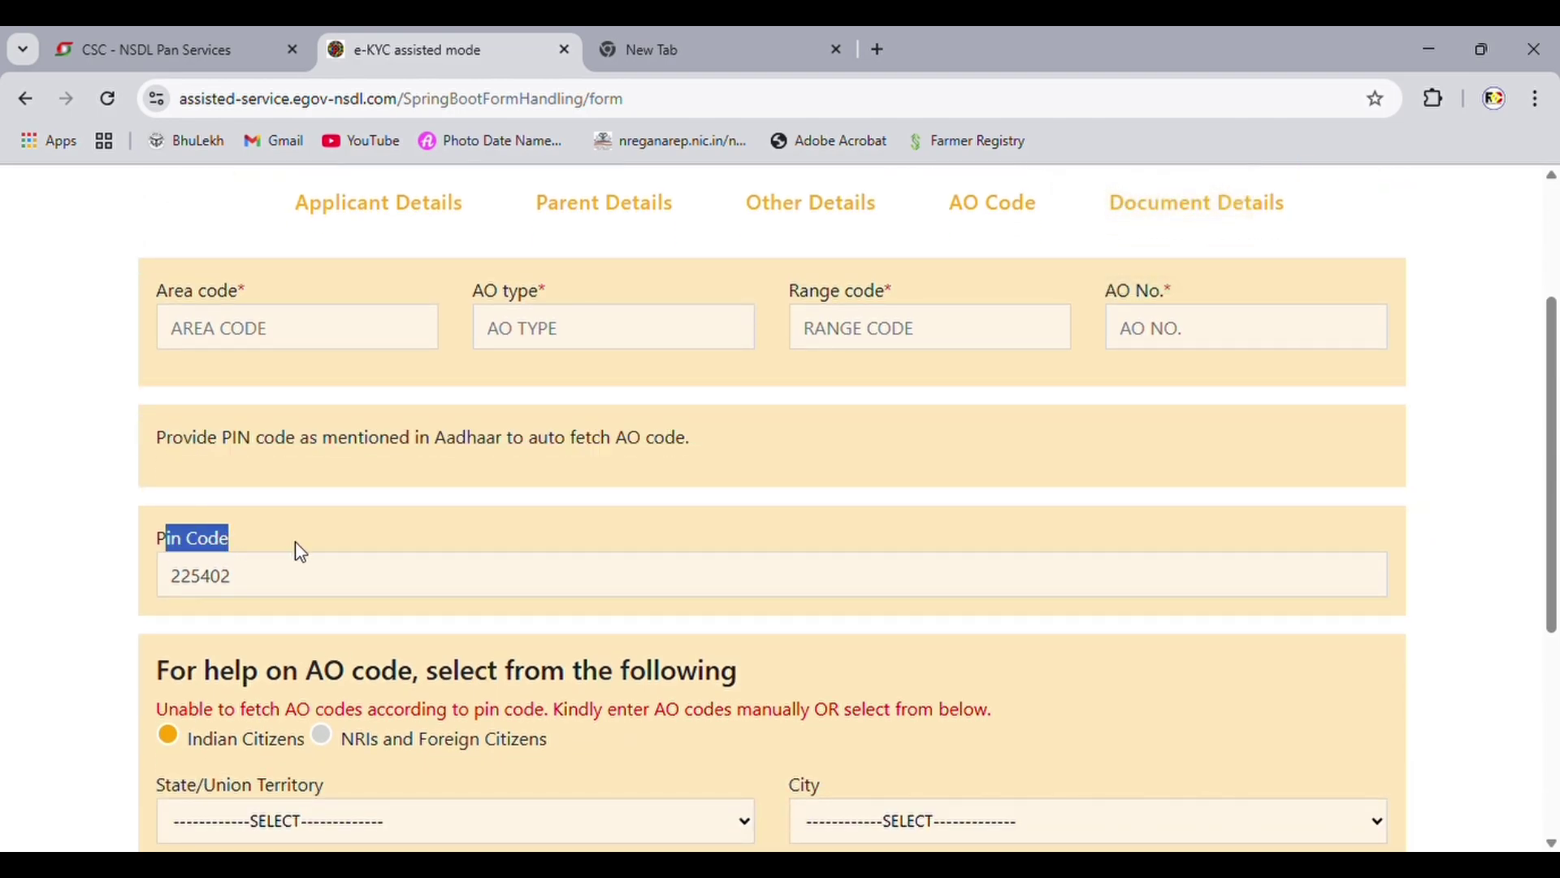
{"action": "scroll", "coordinate": [296, 550], "scroll_direction": "down", "scroll_amount": 4}
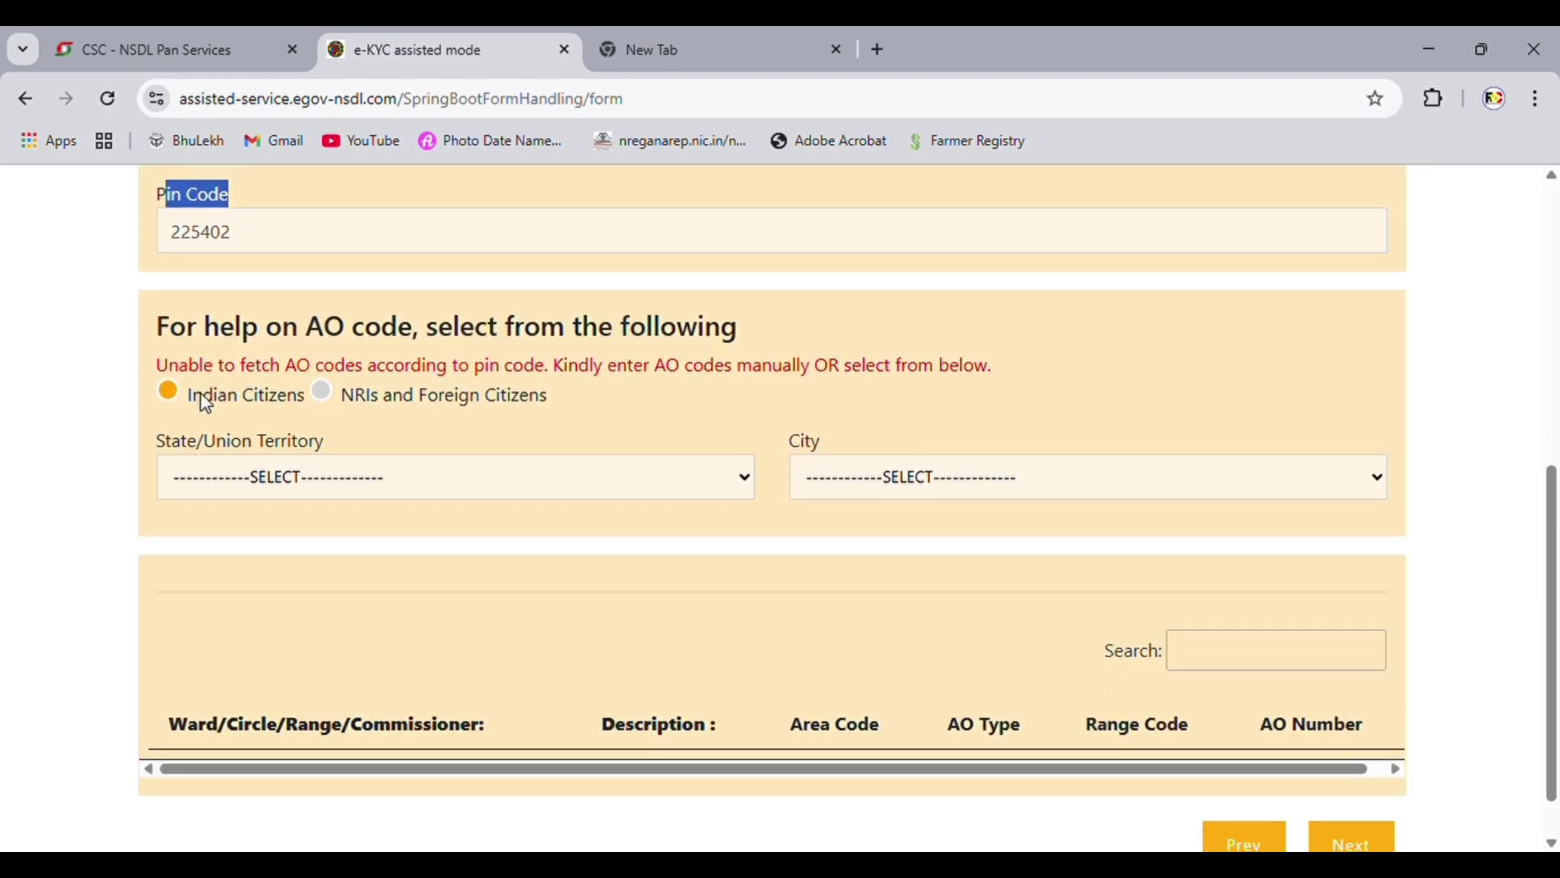
{"action": "left_click_drag", "start_coordinate": [199, 394], "coordinate": [856, 382]}
{"action": "left_click", "coordinate": [627, 404]}
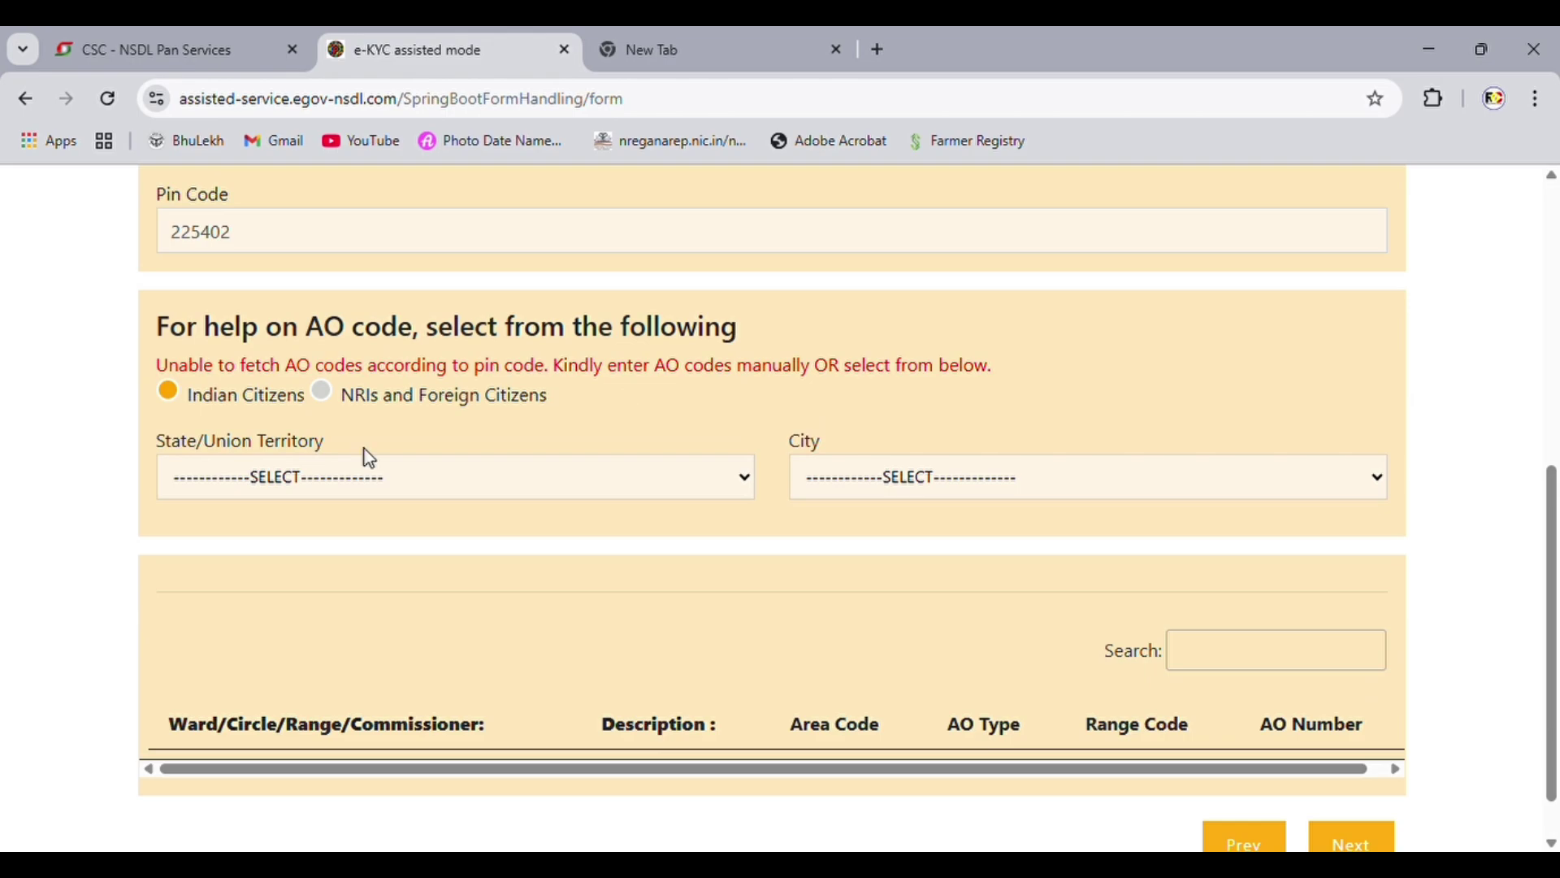
- Pick the DCIT Circle Faizabad row (LKN, C, 61, 2) as AO code and proceed to Document Details
{"action": "left_click", "coordinate": [195, 395]}
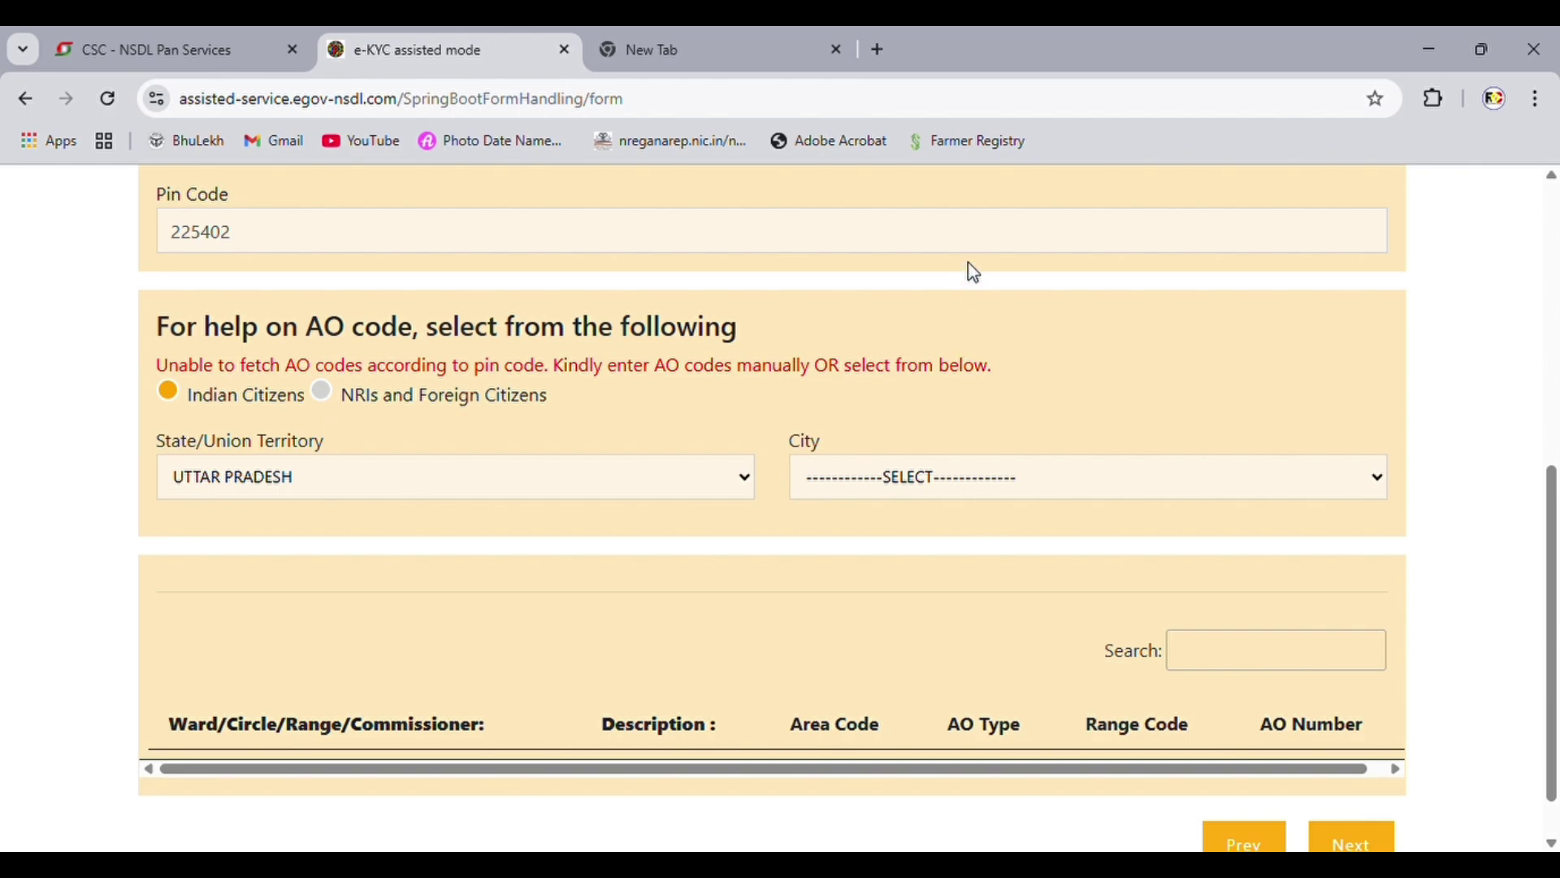
{"action": "scroll", "coordinate": [1035, 754], "scroll_direction": "down", "scroll_amount": 2}
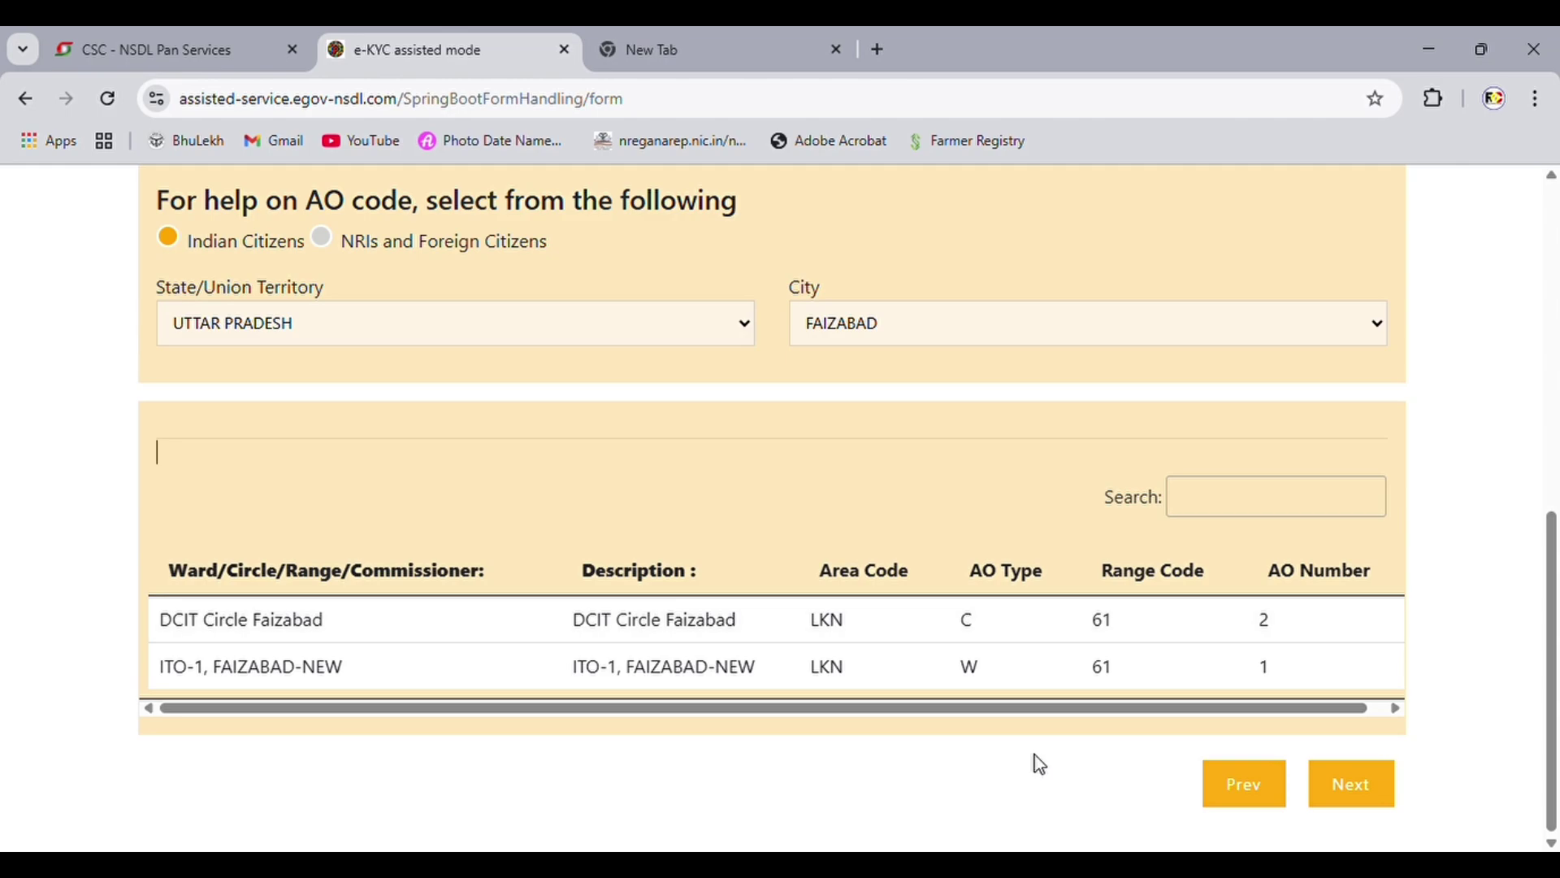
{"action": "scroll", "coordinate": [1097, 618], "scroll_direction": "up", "scroll_amount": 1}
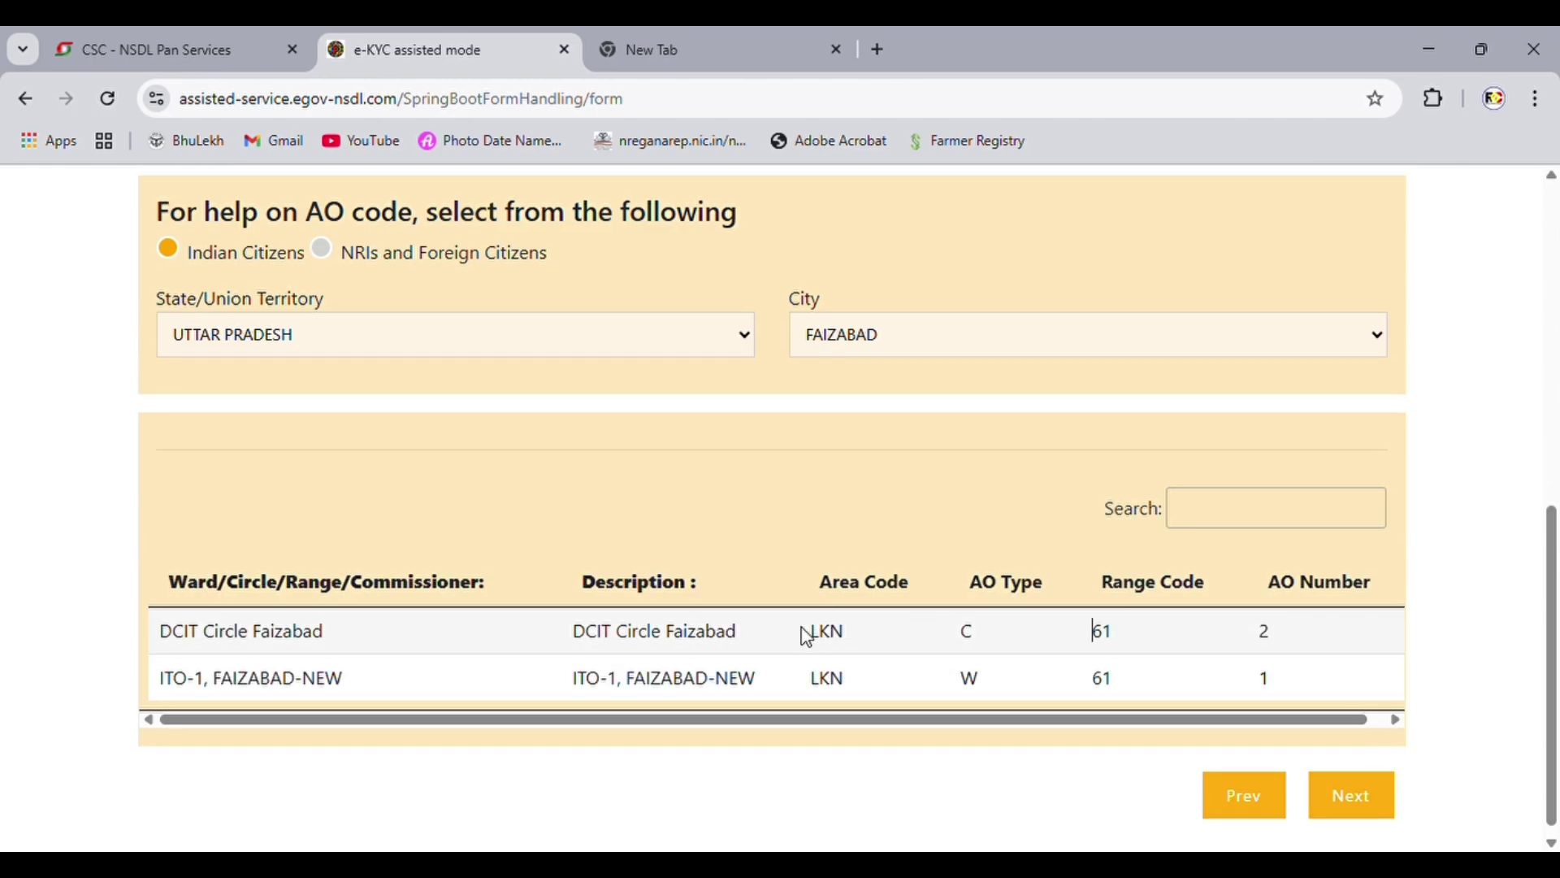
{"action": "left_click", "coordinate": [809, 638]}
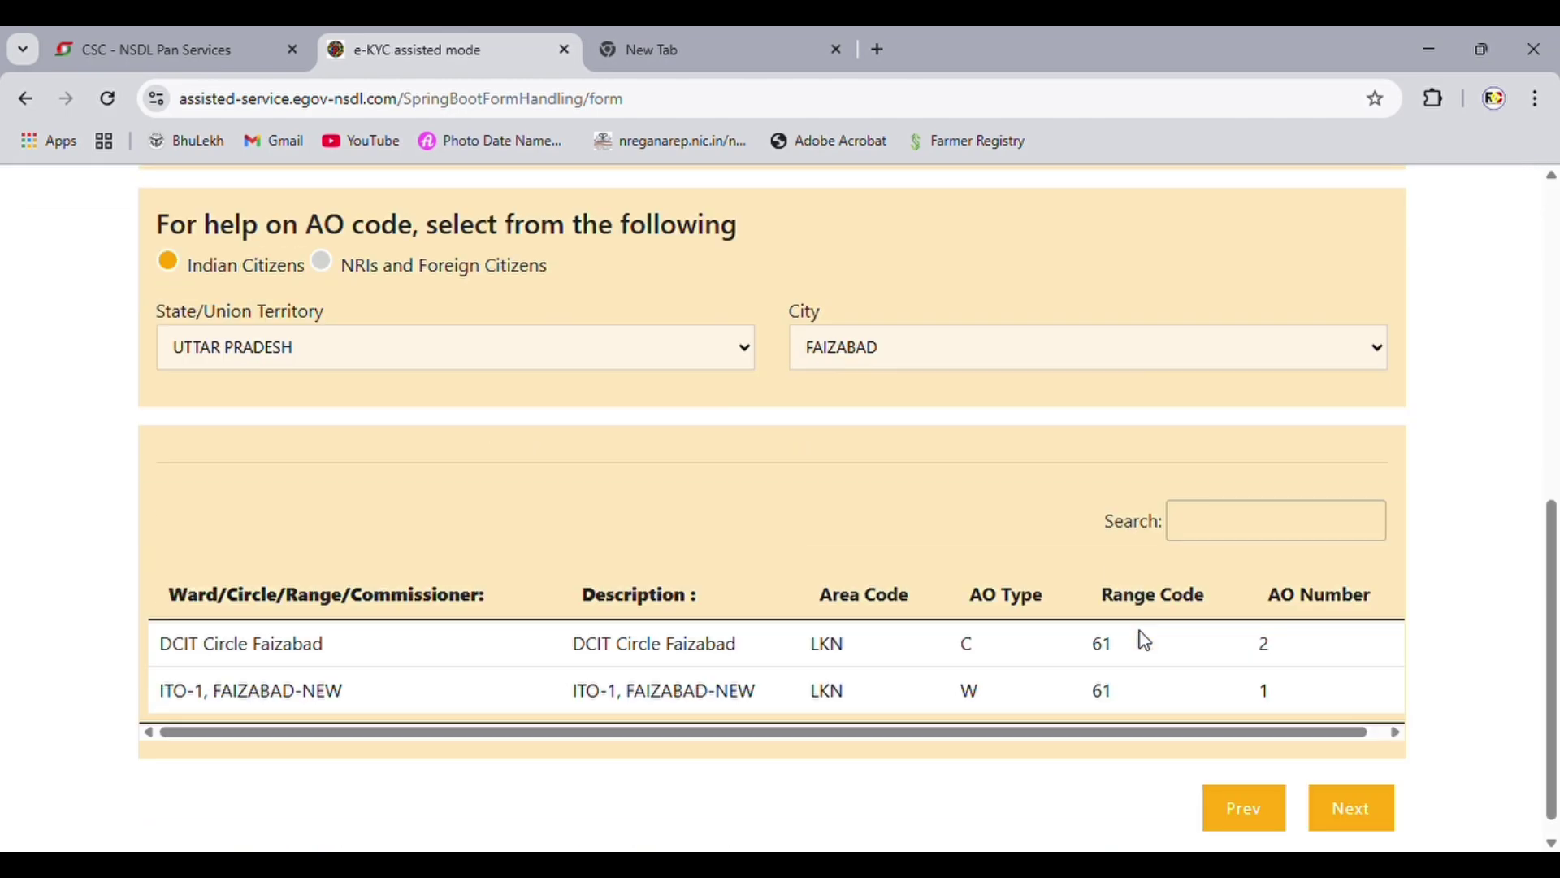
{"action": "scroll", "coordinate": [1146, 642], "scroll_direction": "down", "scroll_amount": 1}
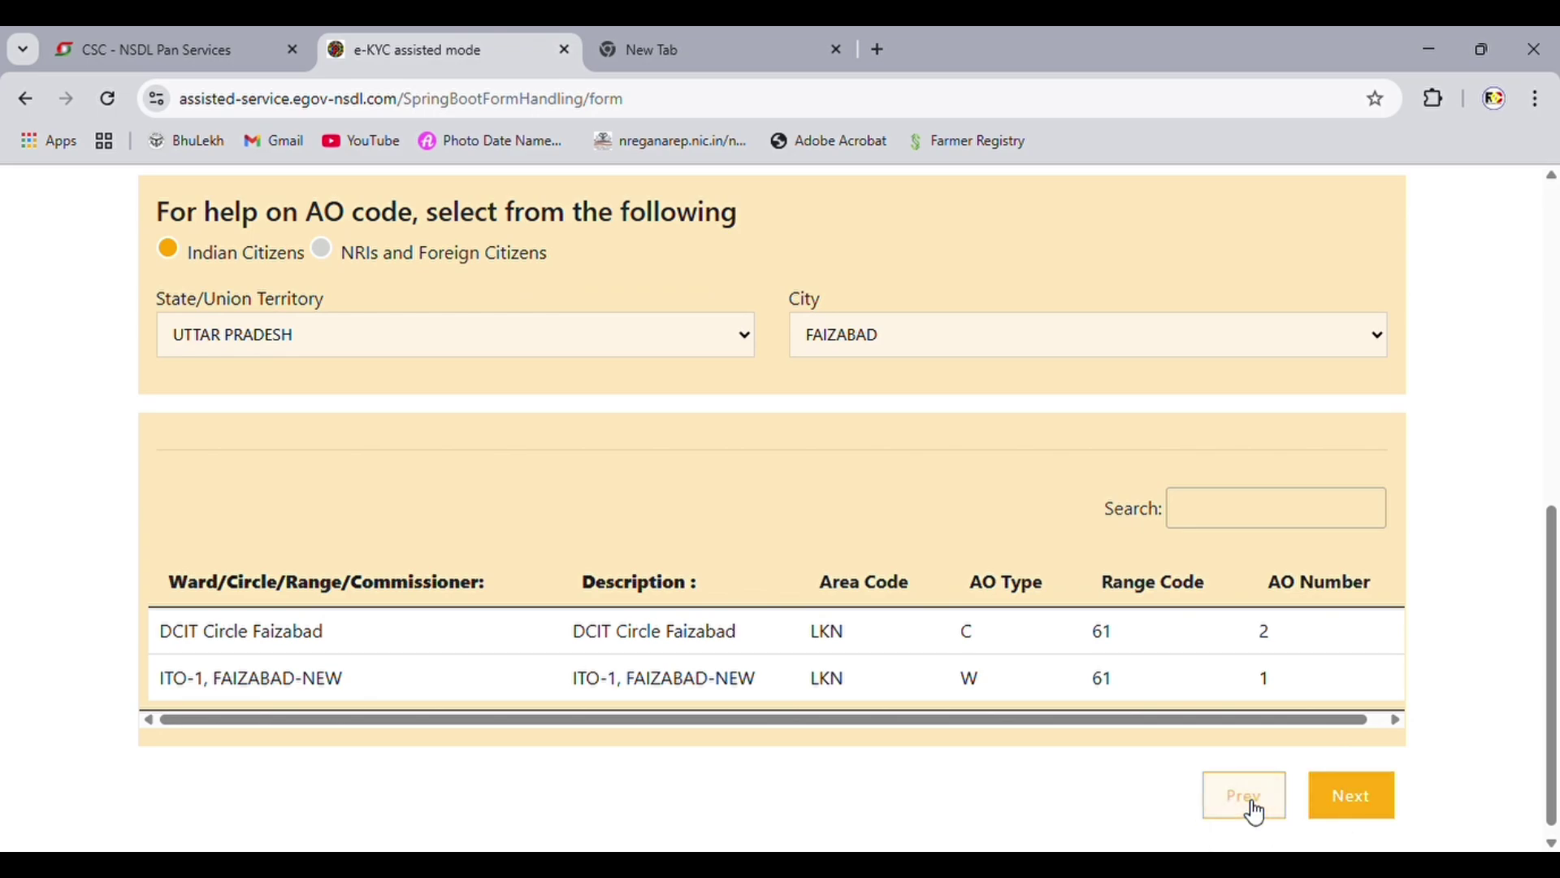
{"action": "left_click", "coordinate": [1373, 807]}
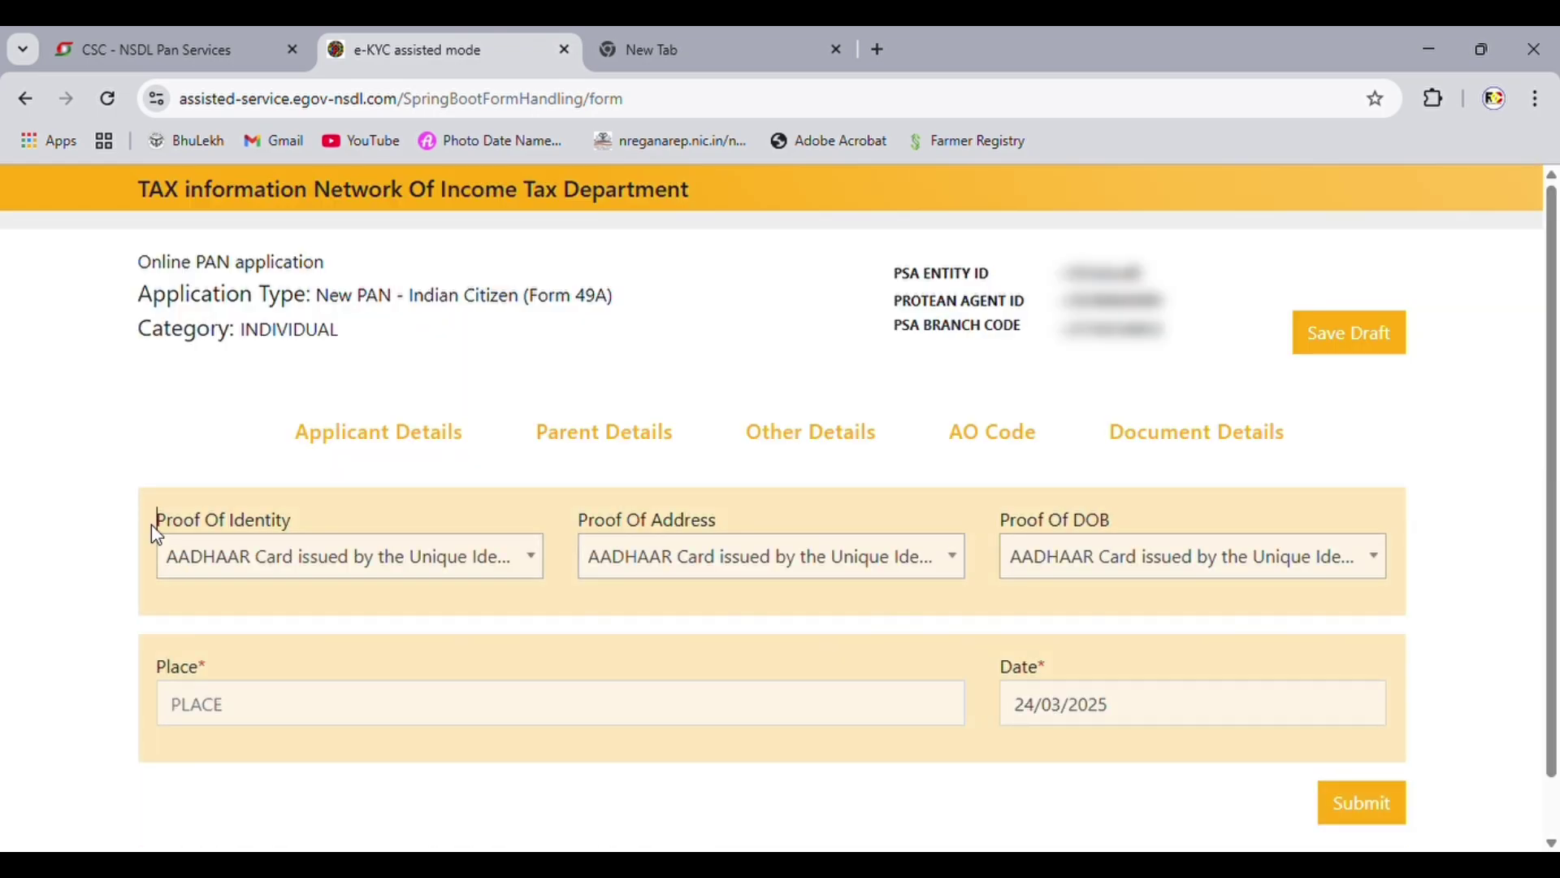
- Enter RAMA ONLINE CENTER as the place of application and submit the form for review
{"action": "left_click_drag", "start_coordinate": [580, 520], "coordinate": [686, 529]}
{"action": "left_click_drag", "start_coordinate": [1001, 520], "coordinate": [1093, 532]}
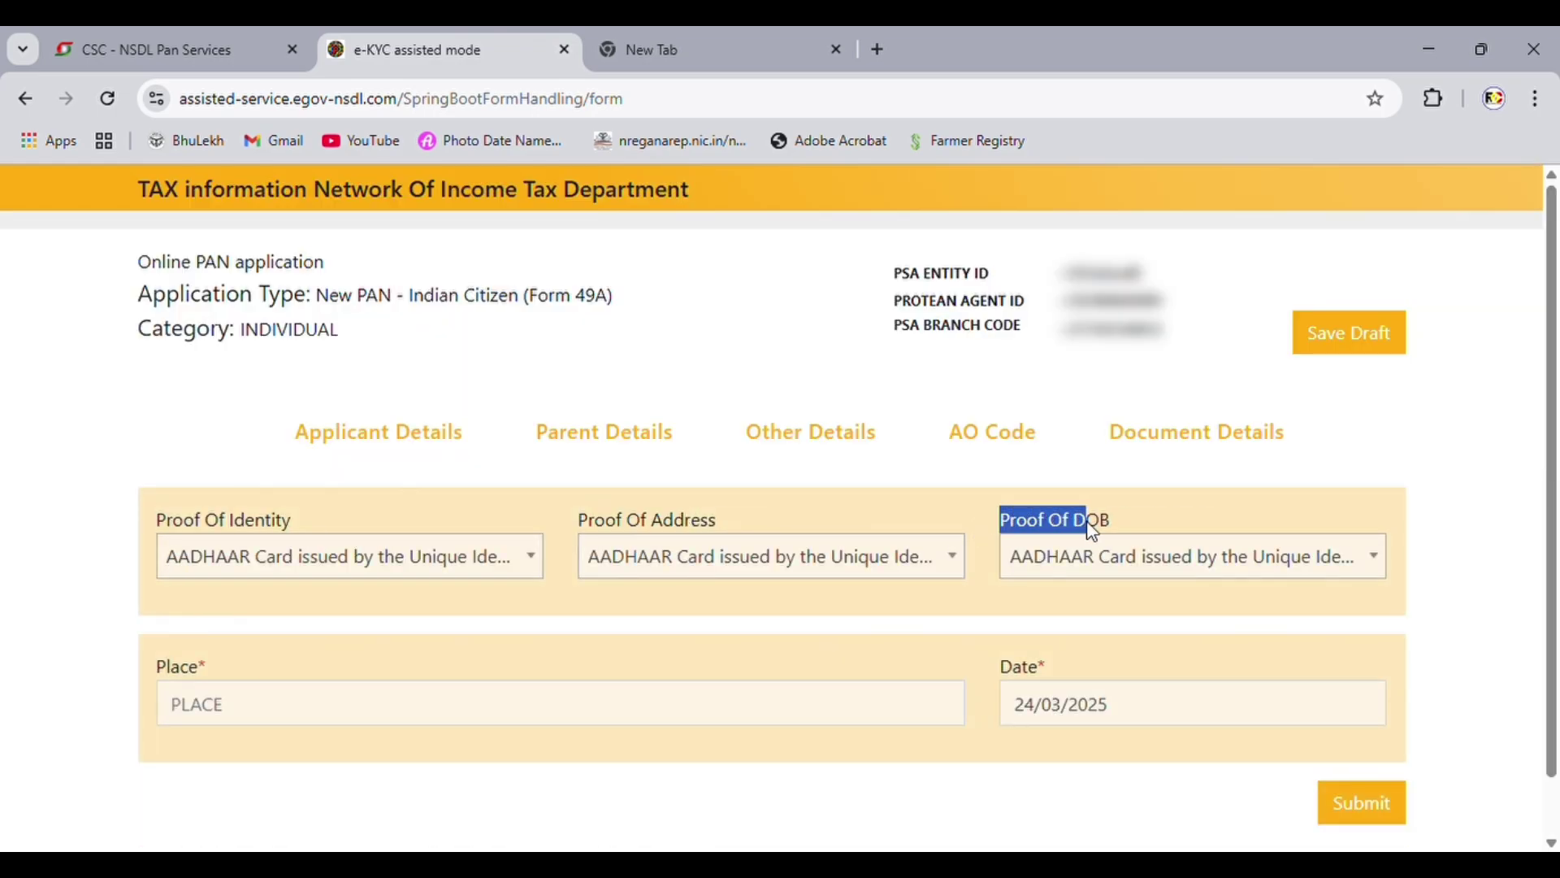
{"action": "left_click", "coordinate": [719, 722]}
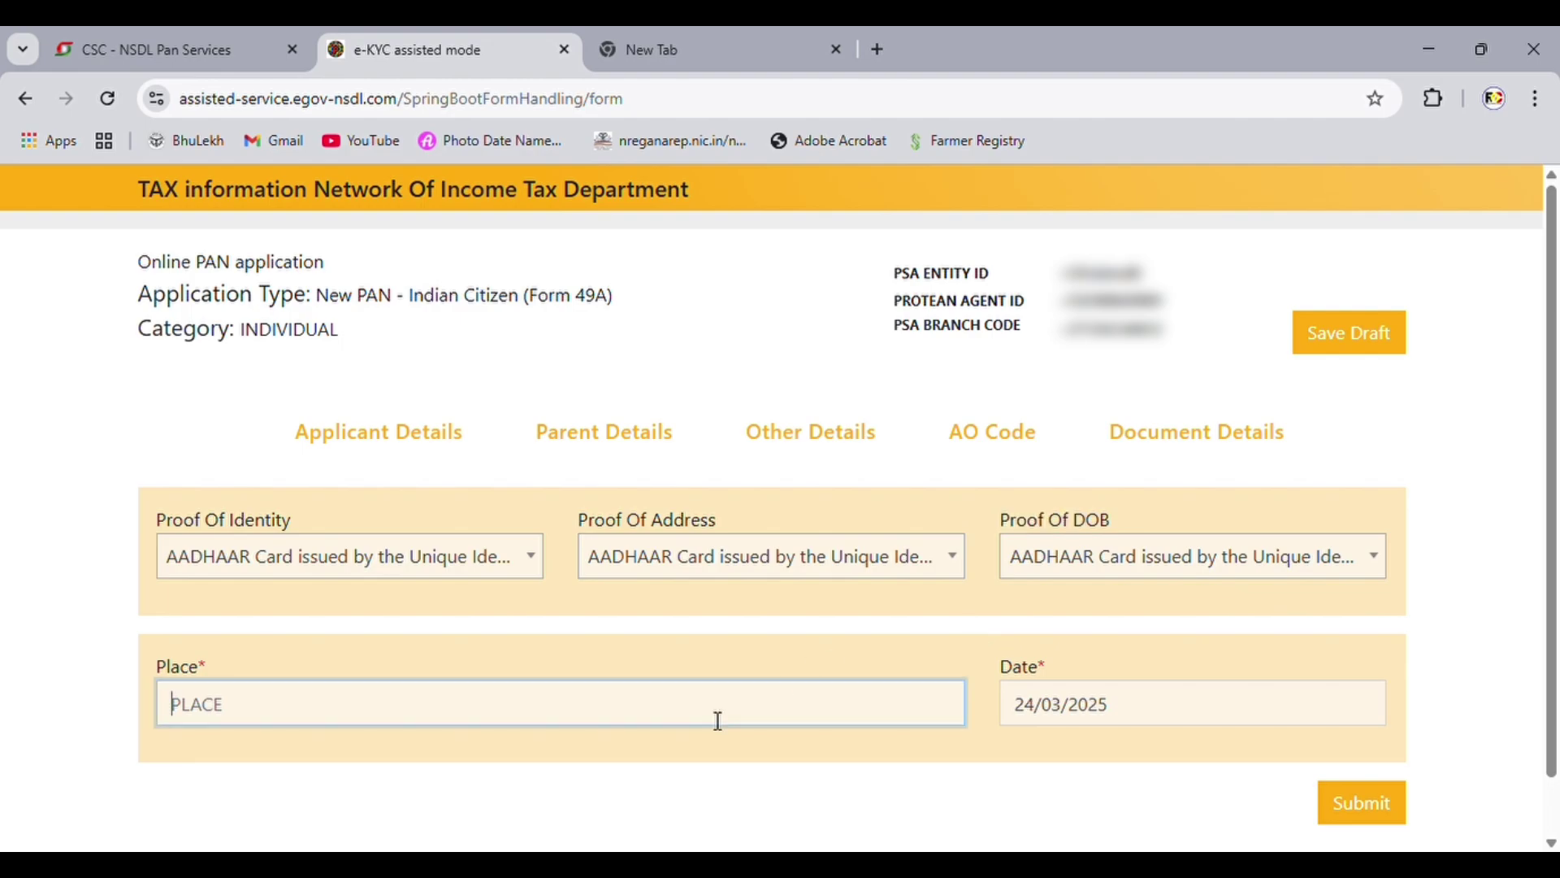
{"action": "type", "text": "RAMA ONL"}
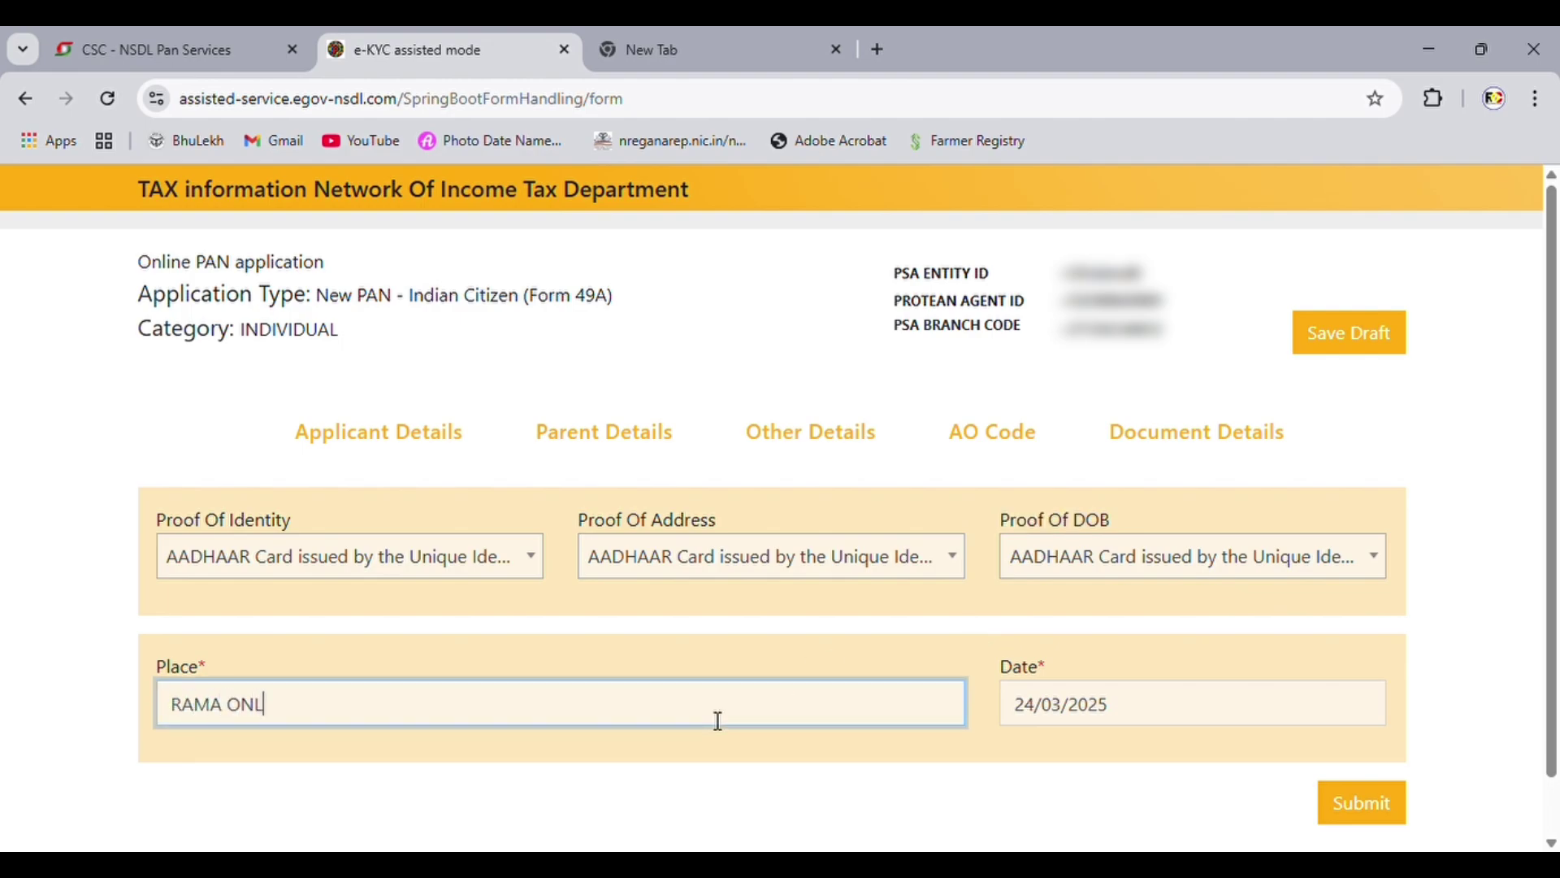
{"action": "type", "text": "INE CENTER"}
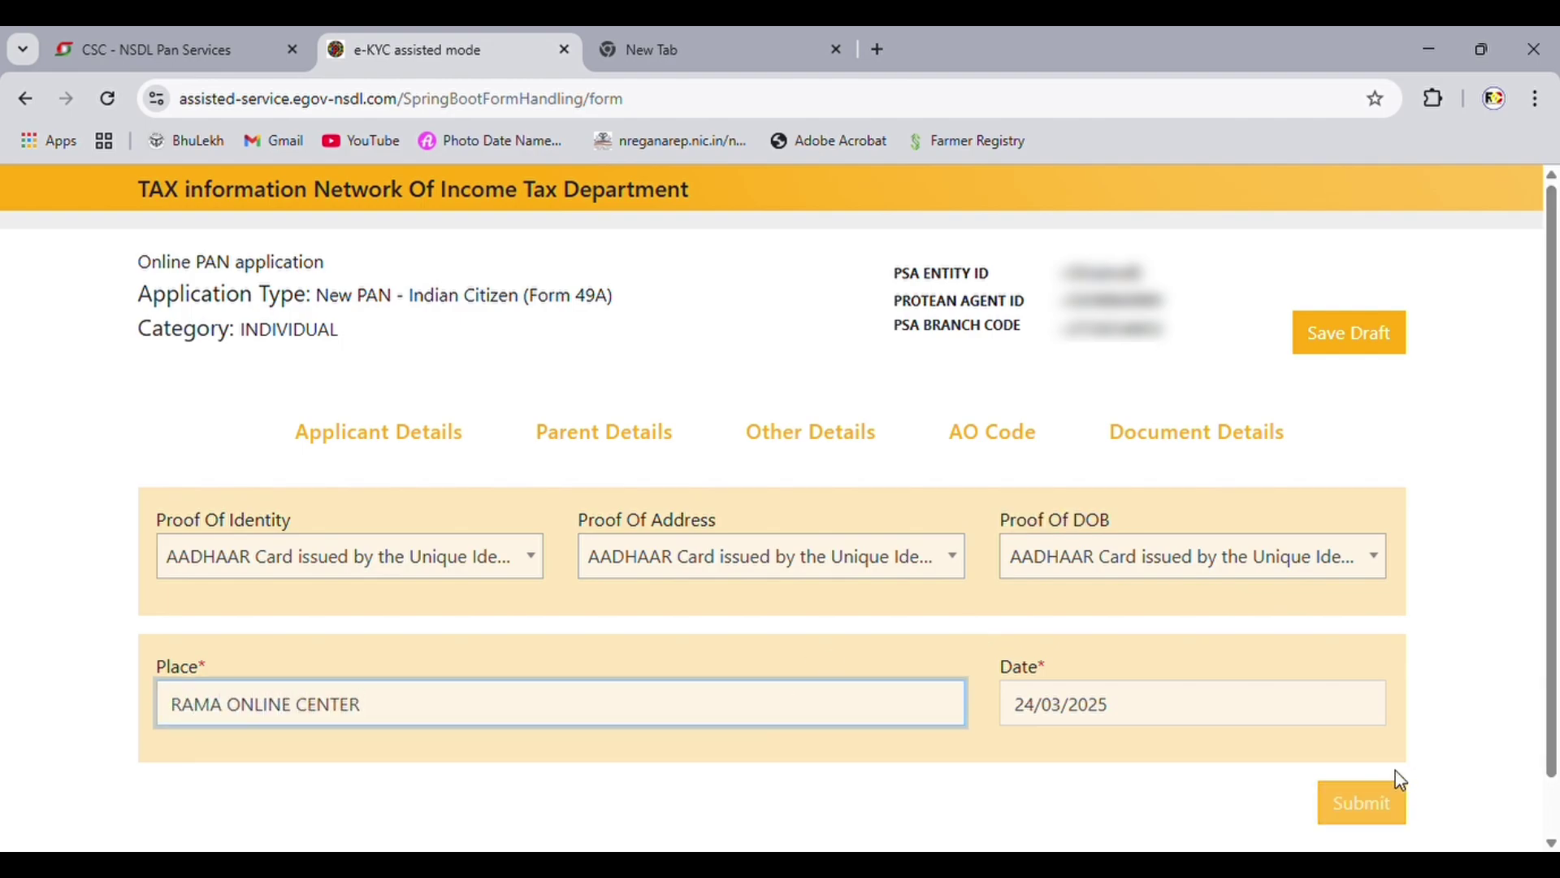
{"action": "scroll", "coordinate": [1397, 780], "scroll_direction": "down", "scroll_amount": 1}
{"action": "left_click", "coordinate": [1355, 742]}
{"action": "scroll", "coordinate": [898, 736], "scroll_direction": "down", "scroll_amount": 15}
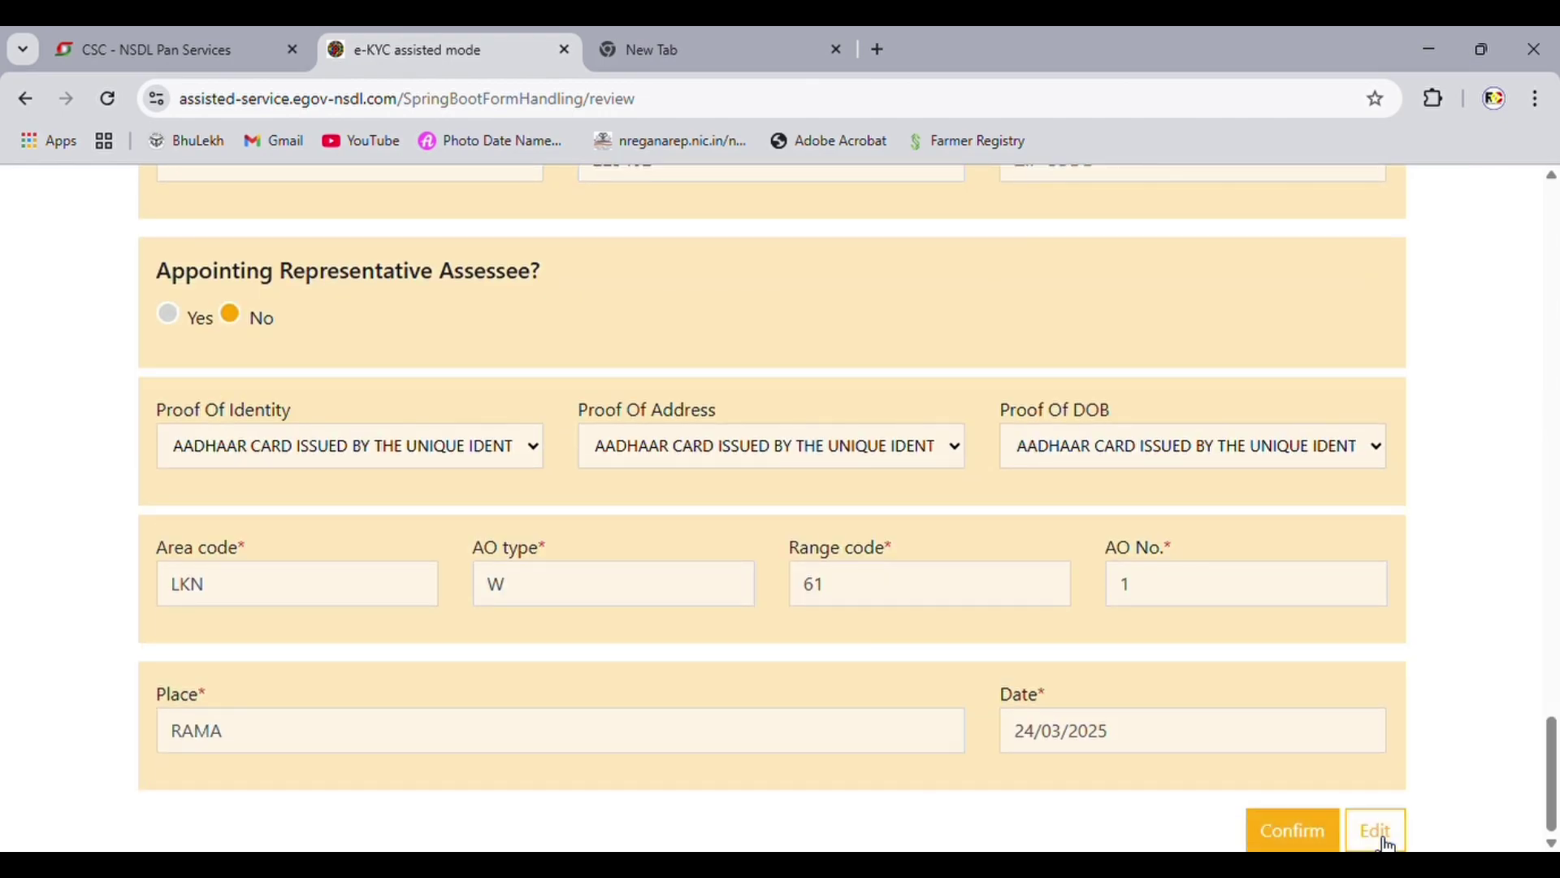
- Confirm the reviewed details, verify via OTP-based e-KYC with the received code, and acknowledge success
{"action": "left_click", "coordinate": [1294, 831]}
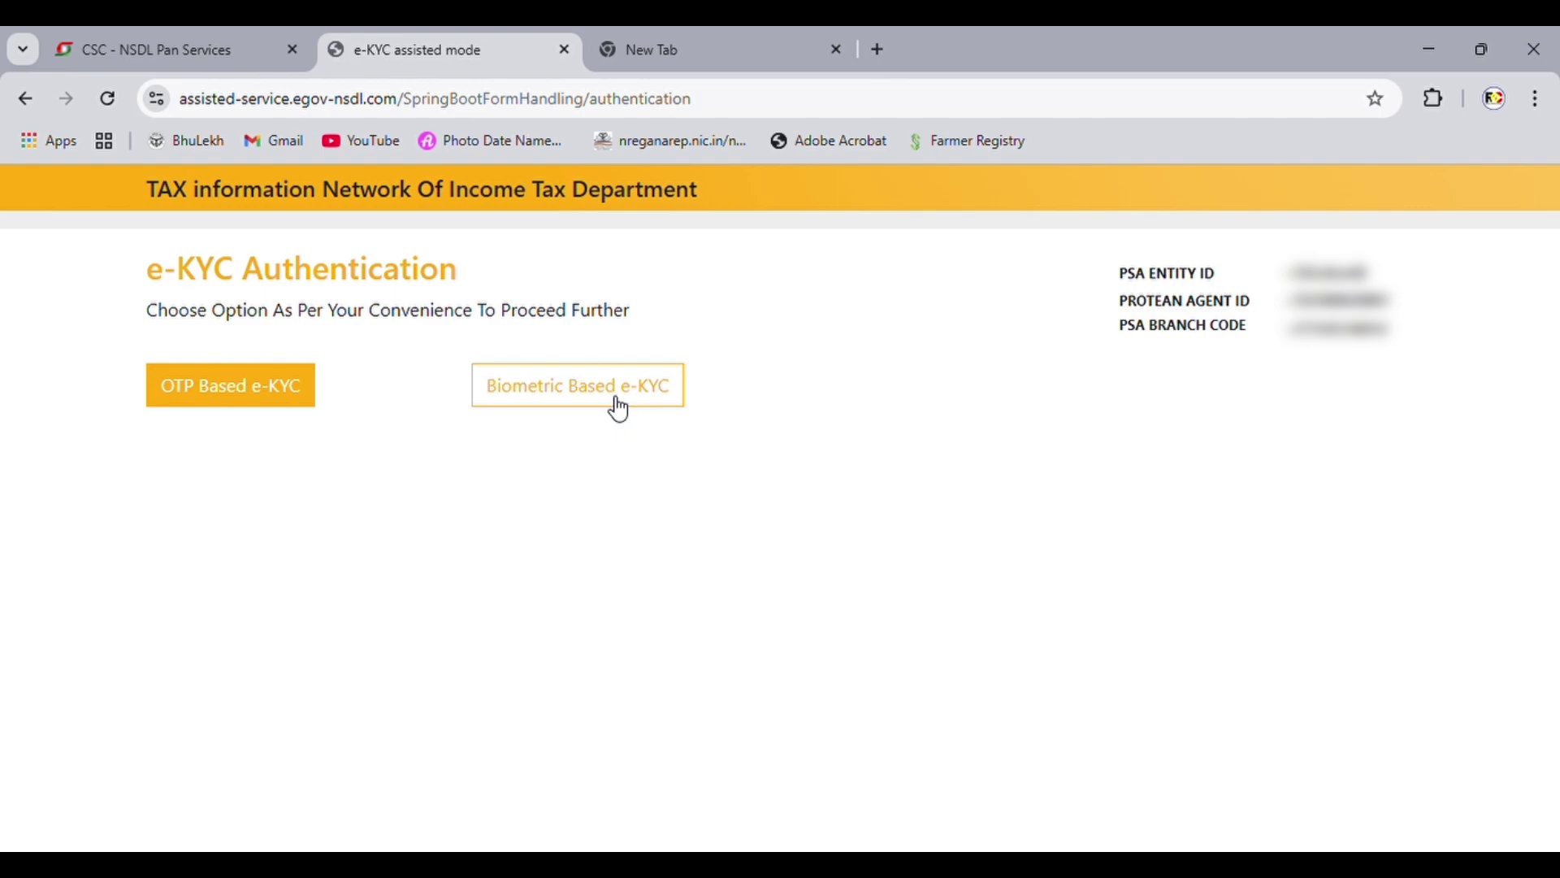
{"action": "left_click", "coordinate": [228, 399]}
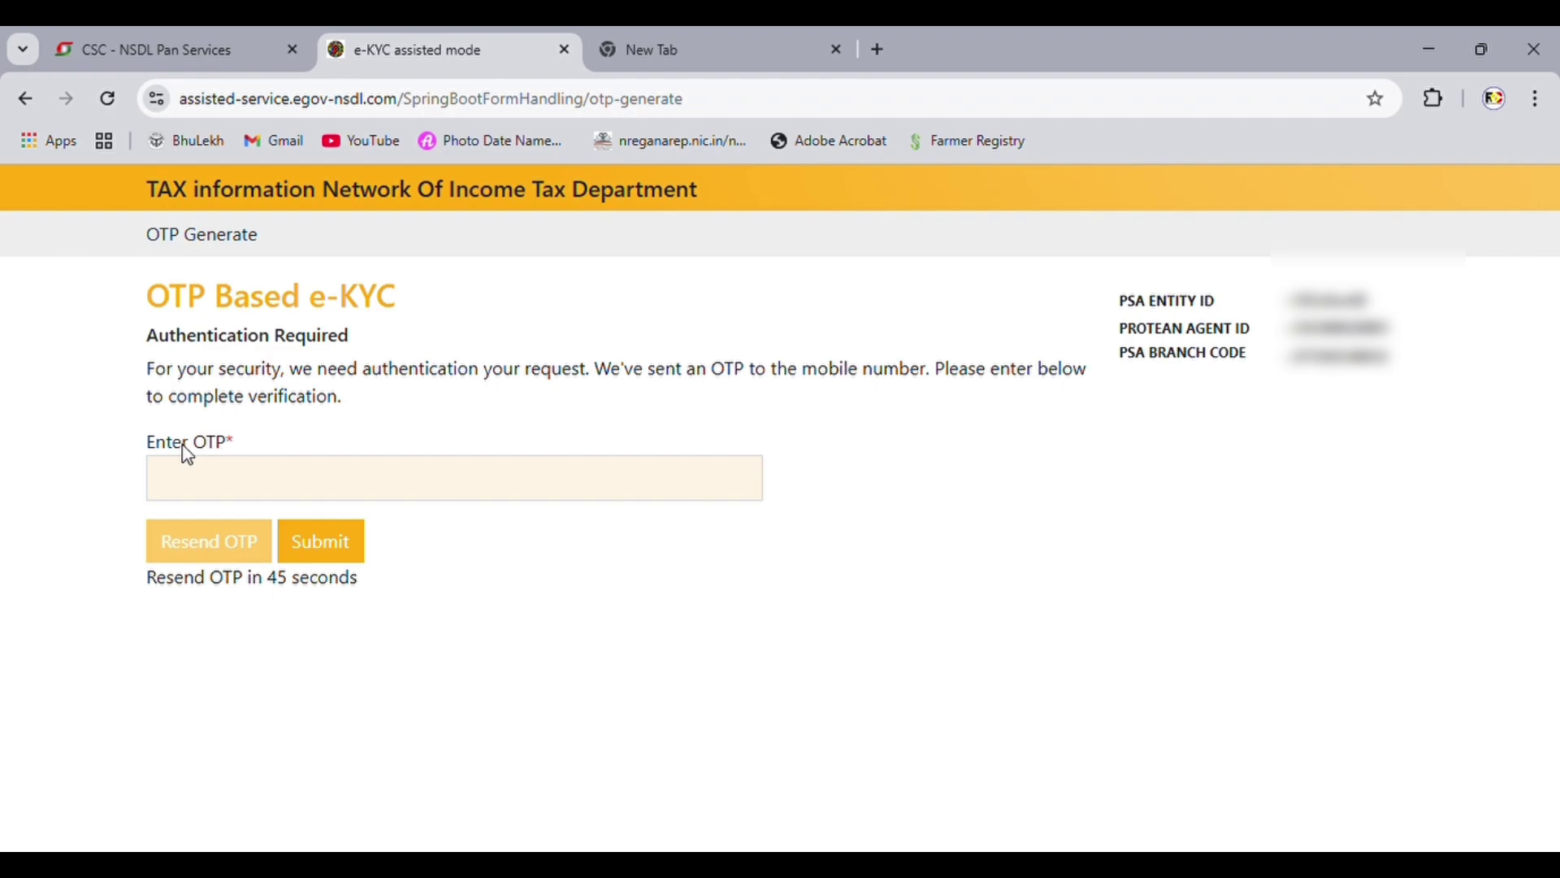
{"action": "left_click", "coordinate": [284, 486]}
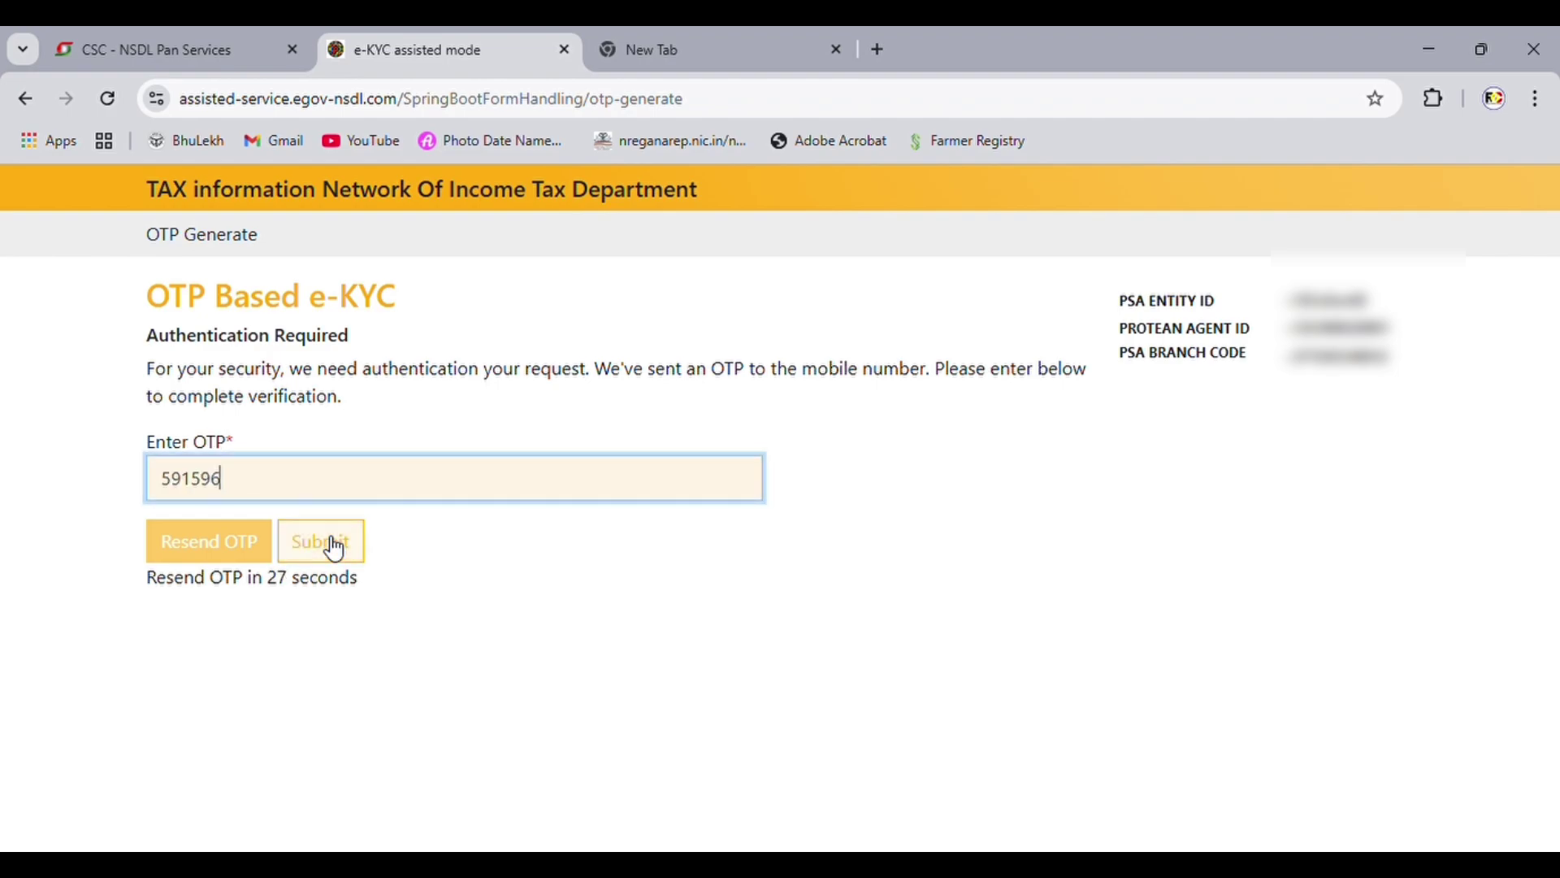
{"action": "left_click", "coordinate": [328, 543]}
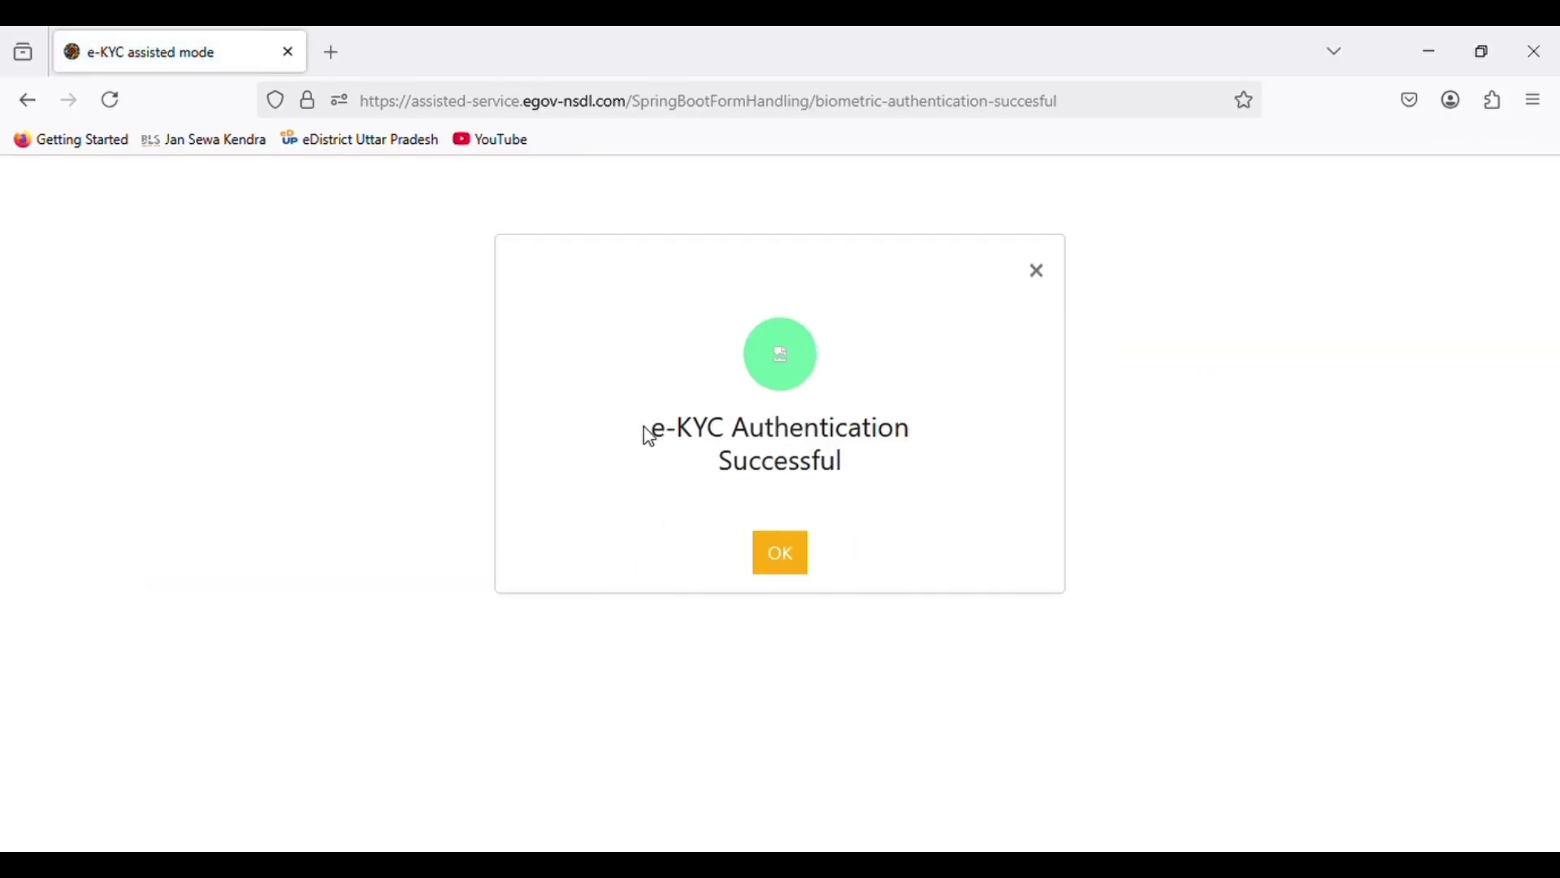
{"action": "left_click_drag", "start_coordinate": [654, 432], "coordinate": [916, 452]}
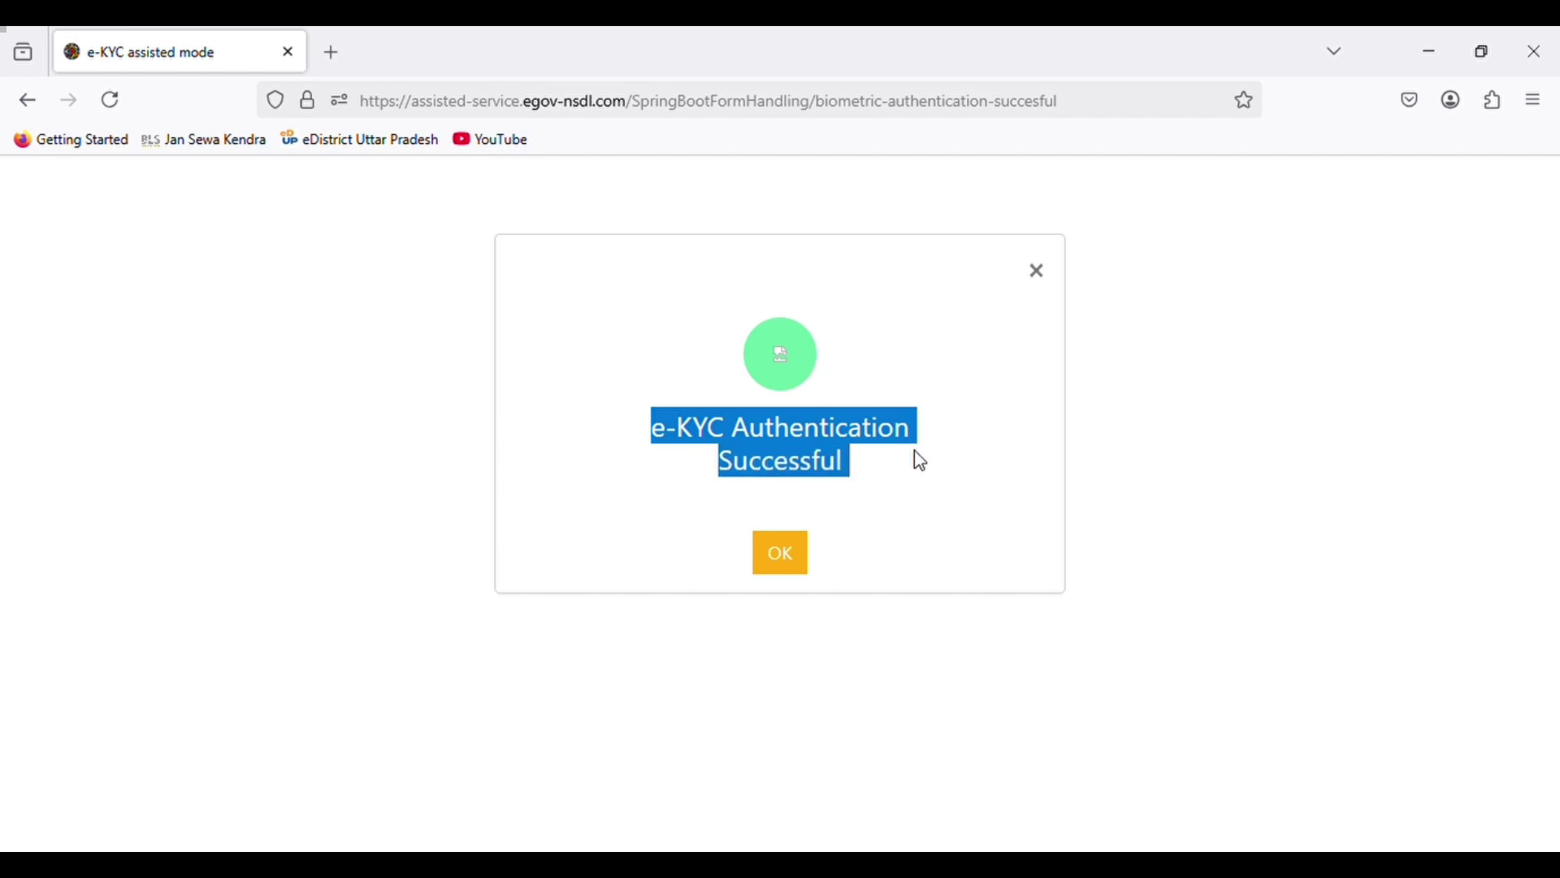
{"action": "left_click", "coordinate": [790, 559]}
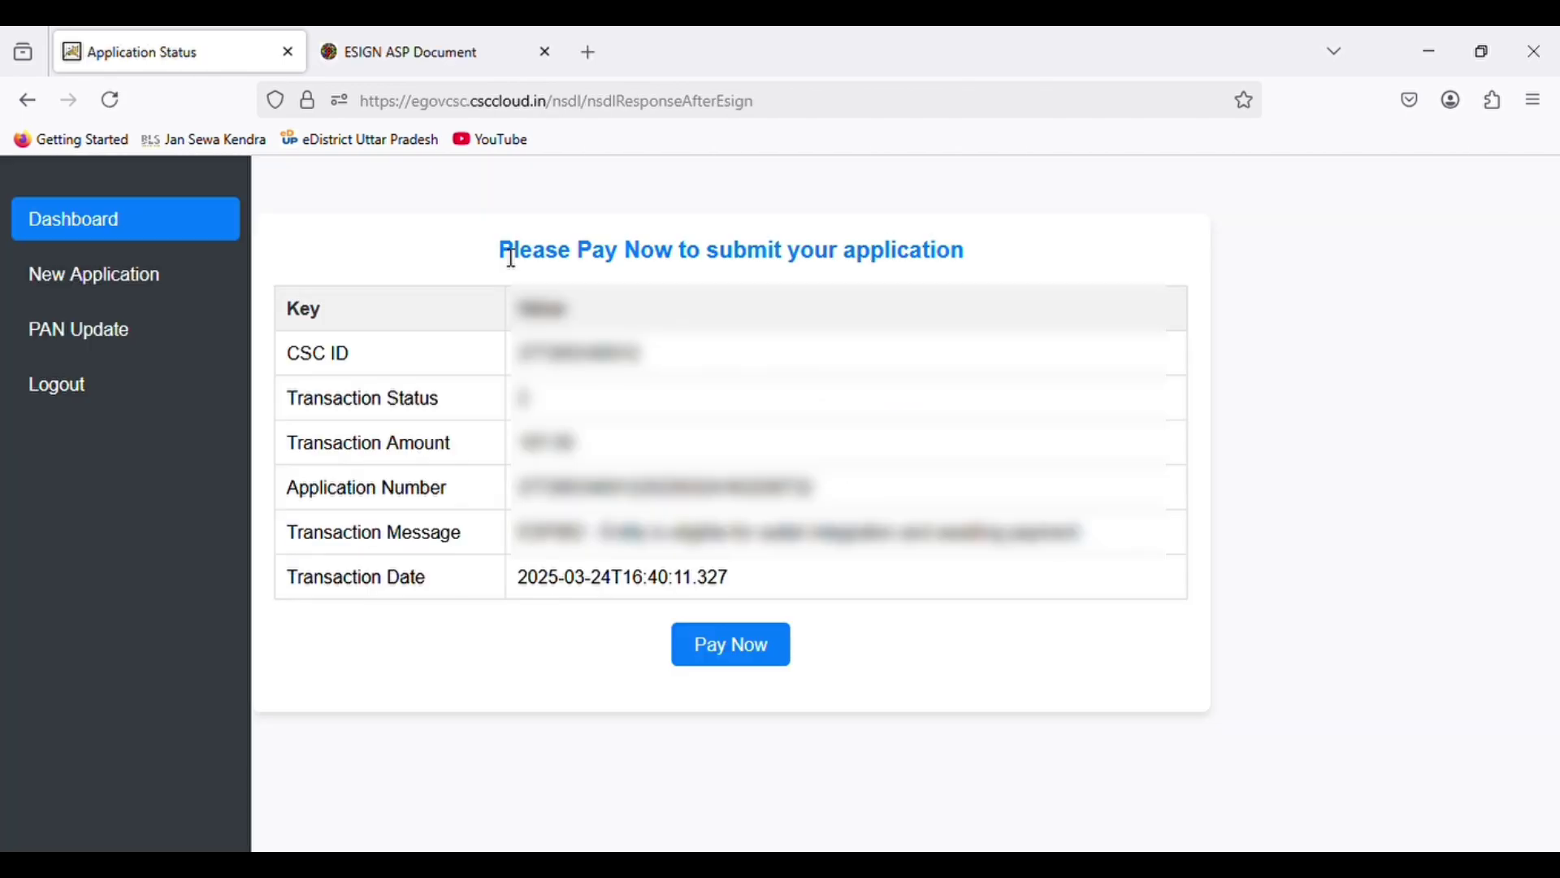
- Review the transaction details, status and amount on the Pay Now page
{"action": "left_click_drag", "start_coordinate": [504, 253], "coordinate": [965, 276]}
{"action": "left_click", "coordinate": [1008, 267]}
{"action": "left_click_drag", "start_coordinate": [302, 355], "coordinate": [1236, 520]}
{"action": "left_click", "coordinate": [1237, 512]}
{"action": "left_click_drag", "start_coordinate": [355, 398], "coordinate": [452, 443]}
{"action": "left_click", "coordinate": [630, 400]}
- Pay the fee from the CSC wallet, validating the wallet password and entering the 6-digit PIN
{"action": "left_click", "coordinate": [691, 625]}
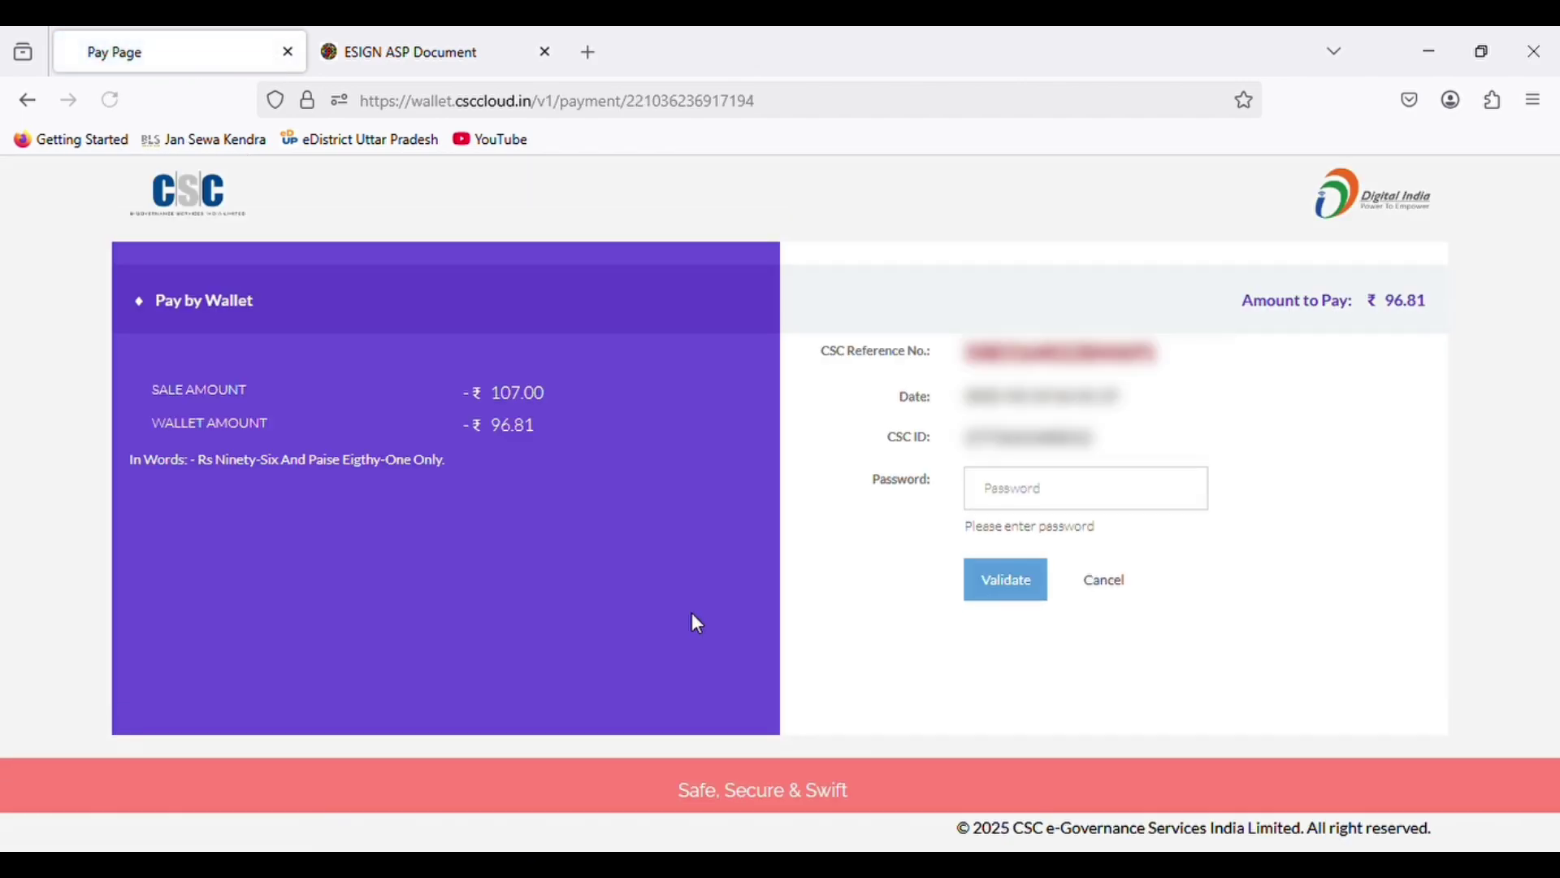
{"action": "left_click", "coordinate": [1084, 494]}
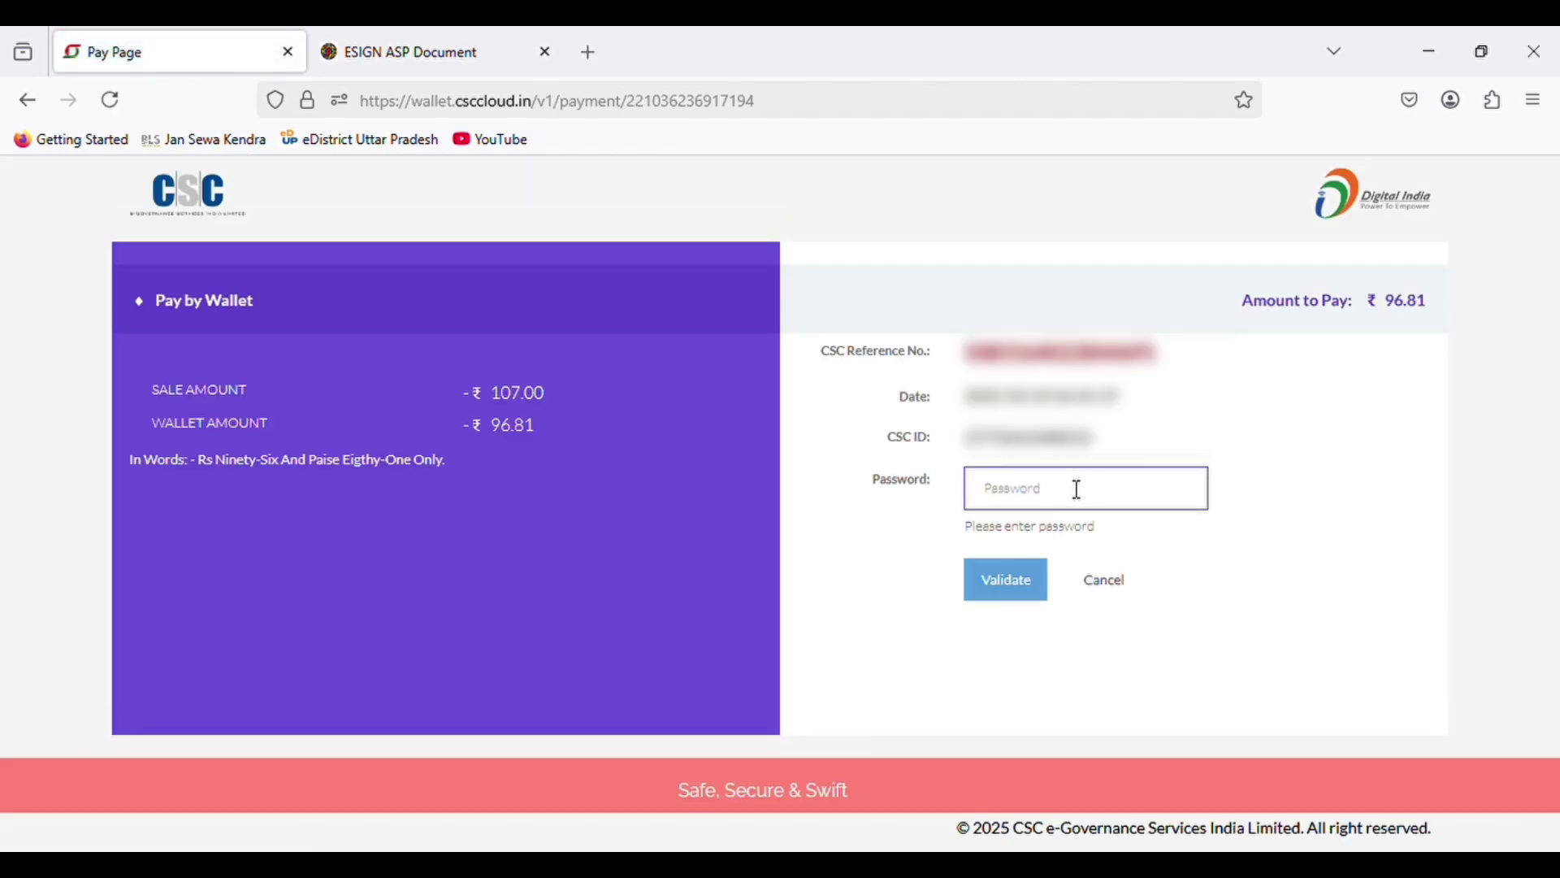
{"action": "type", "text": "••••"}
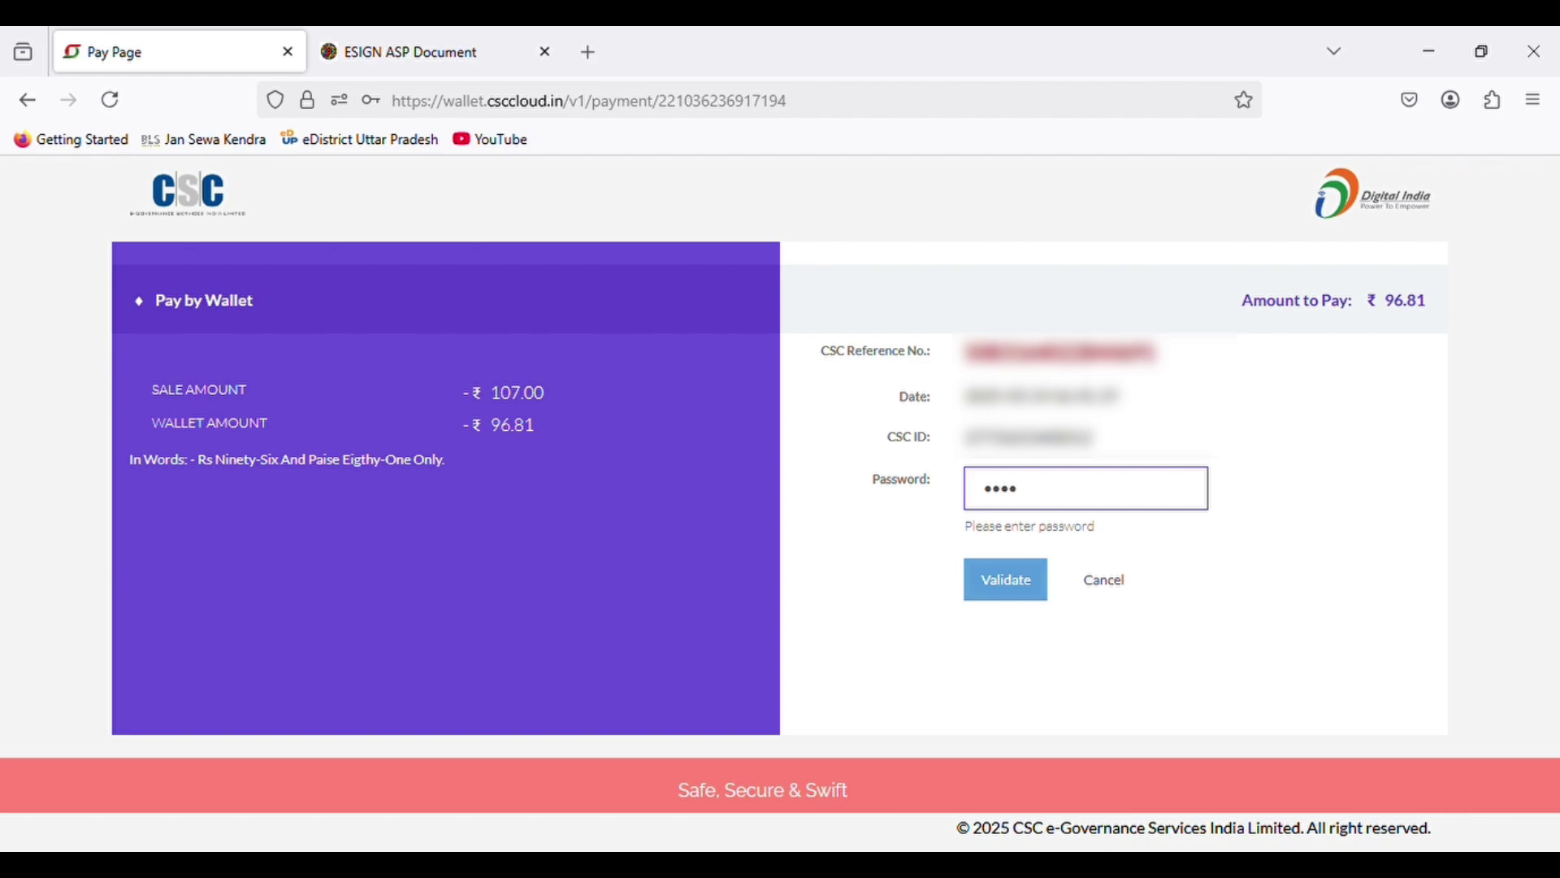
{"action": "type", "text": "••••"}
{"action": "left_click", "coordinate": [1004, 579]}
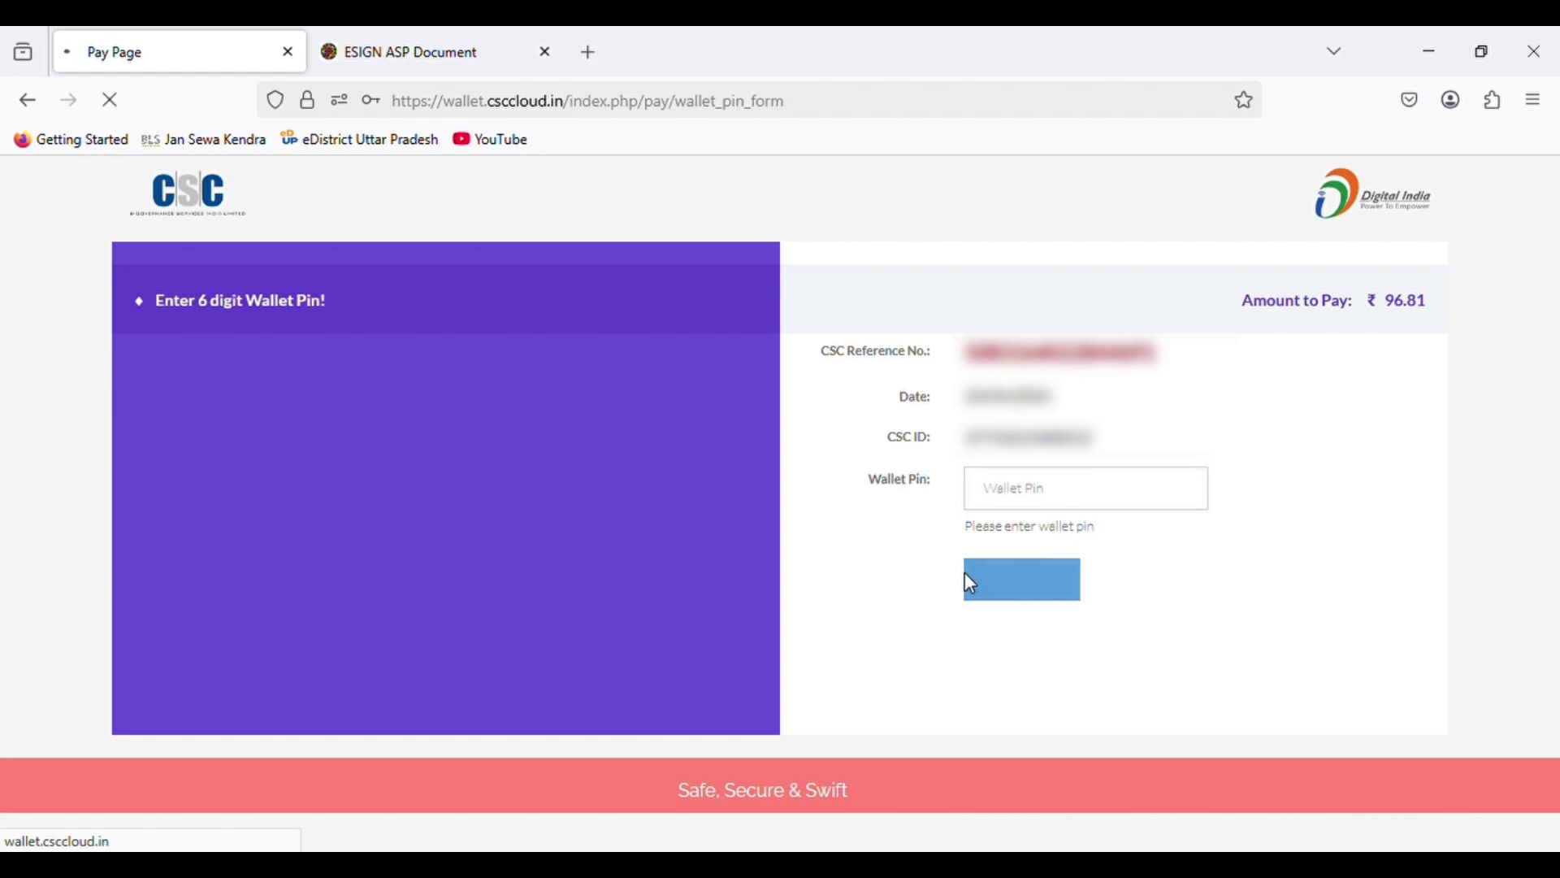
{"action": "left_click", "coordinate": [1016, 504]}
{"action": "type", "text": "••••••"}
{"action": "left_click", "coordinate": [1017, 582]}
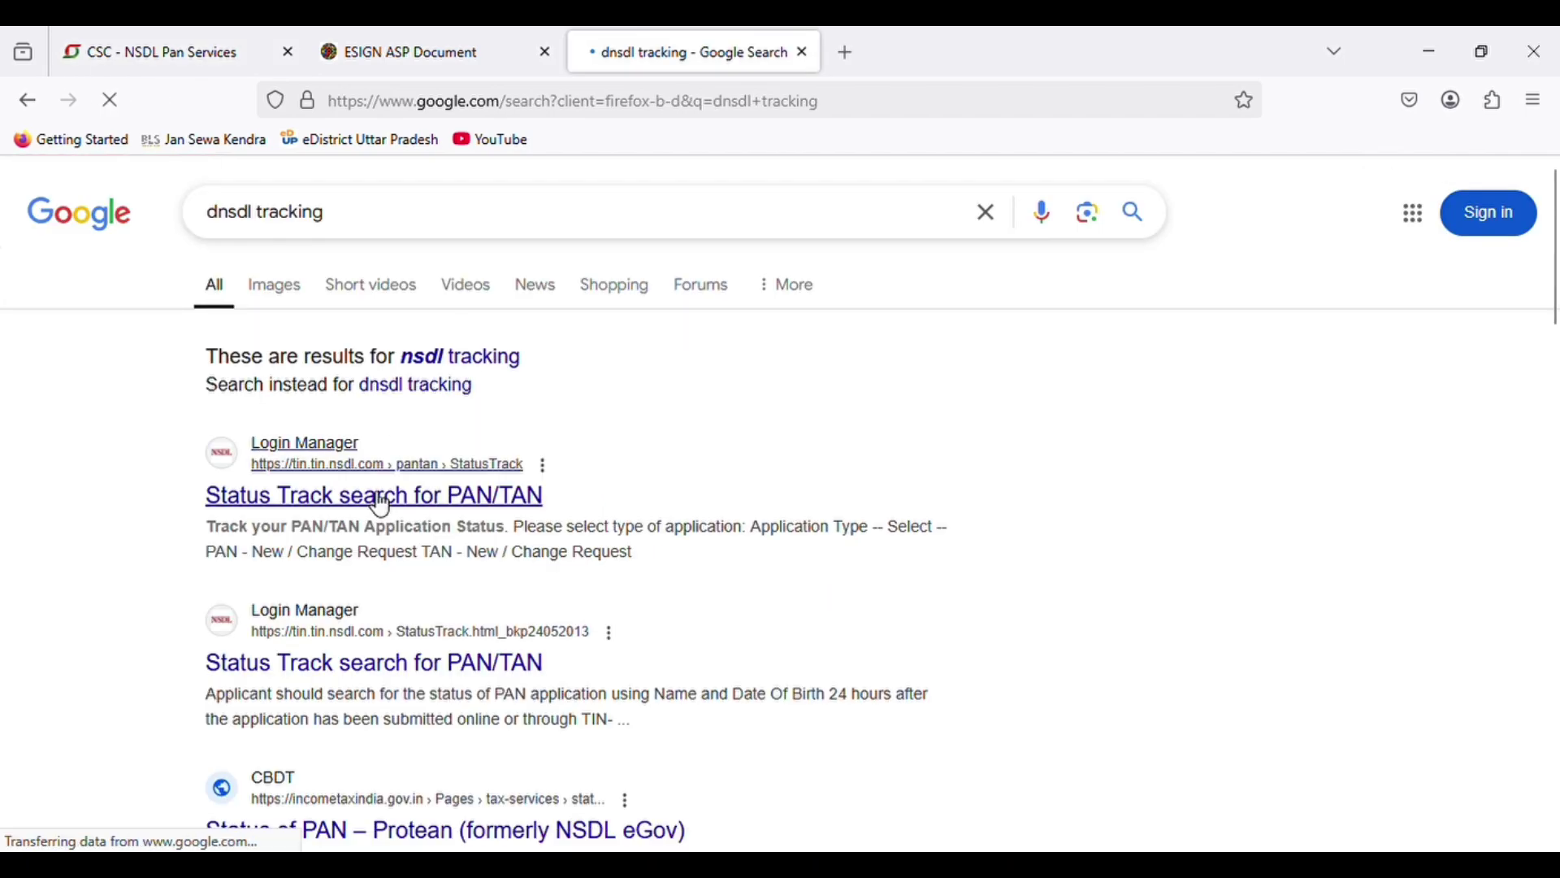
- Look up the application as type PAN - New / Change Request using the pasted acknowledgement number
{"action": "left_click", "coordinate": [341, 496]}
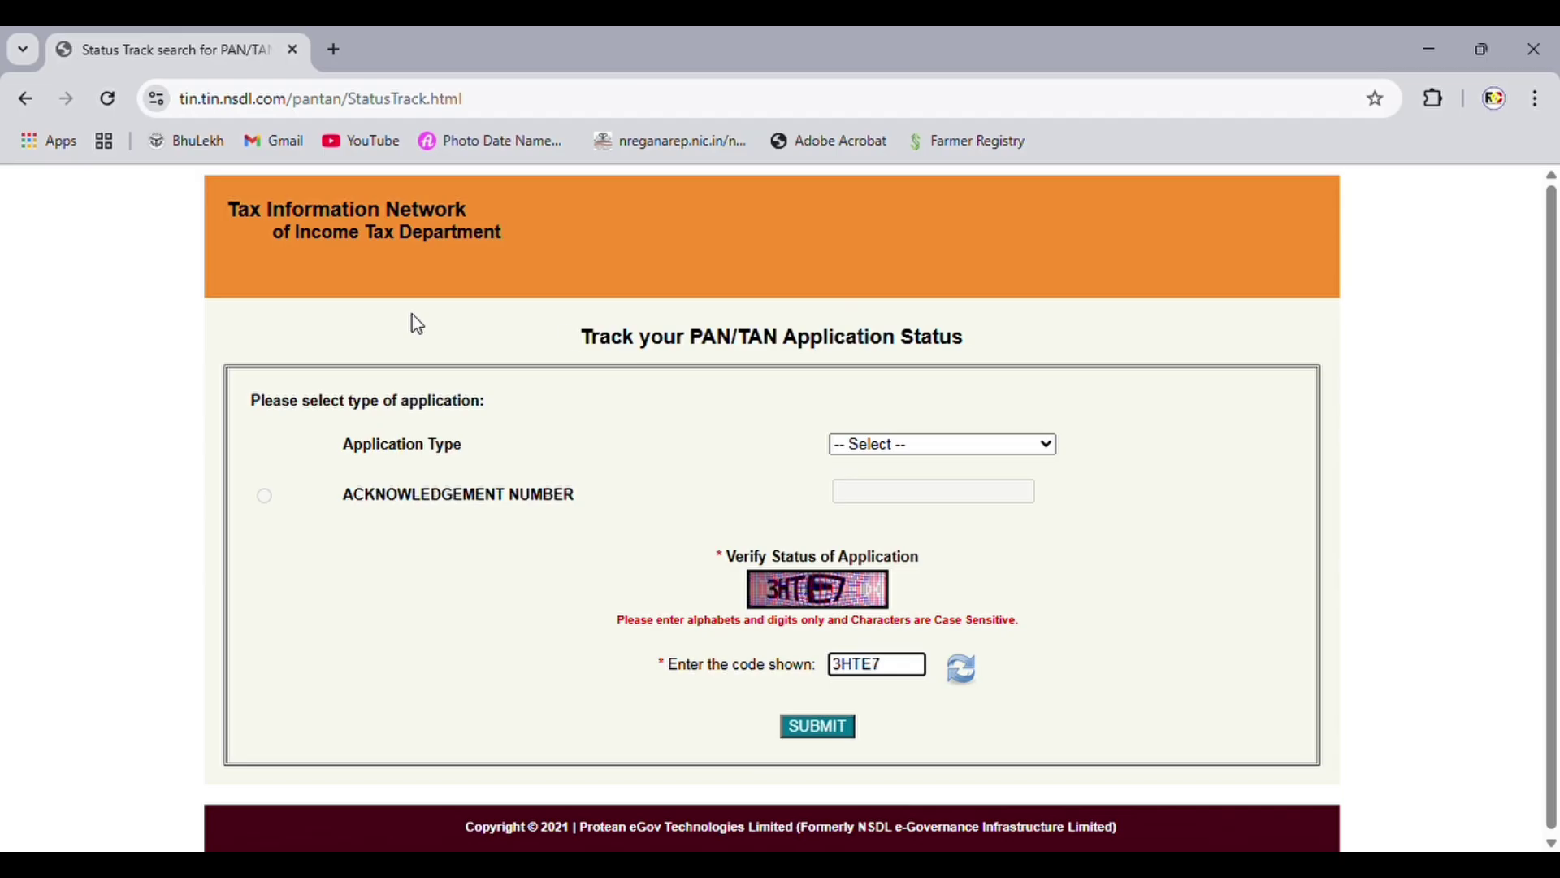
{"action": "left_click_drag", "start_coordinate": [582, 351], "coordinate": [974, 356]}
{"action": "left_click", "coordinate": [986, 338]}
{"action": "left_click", "coordinate": [888, 444]}
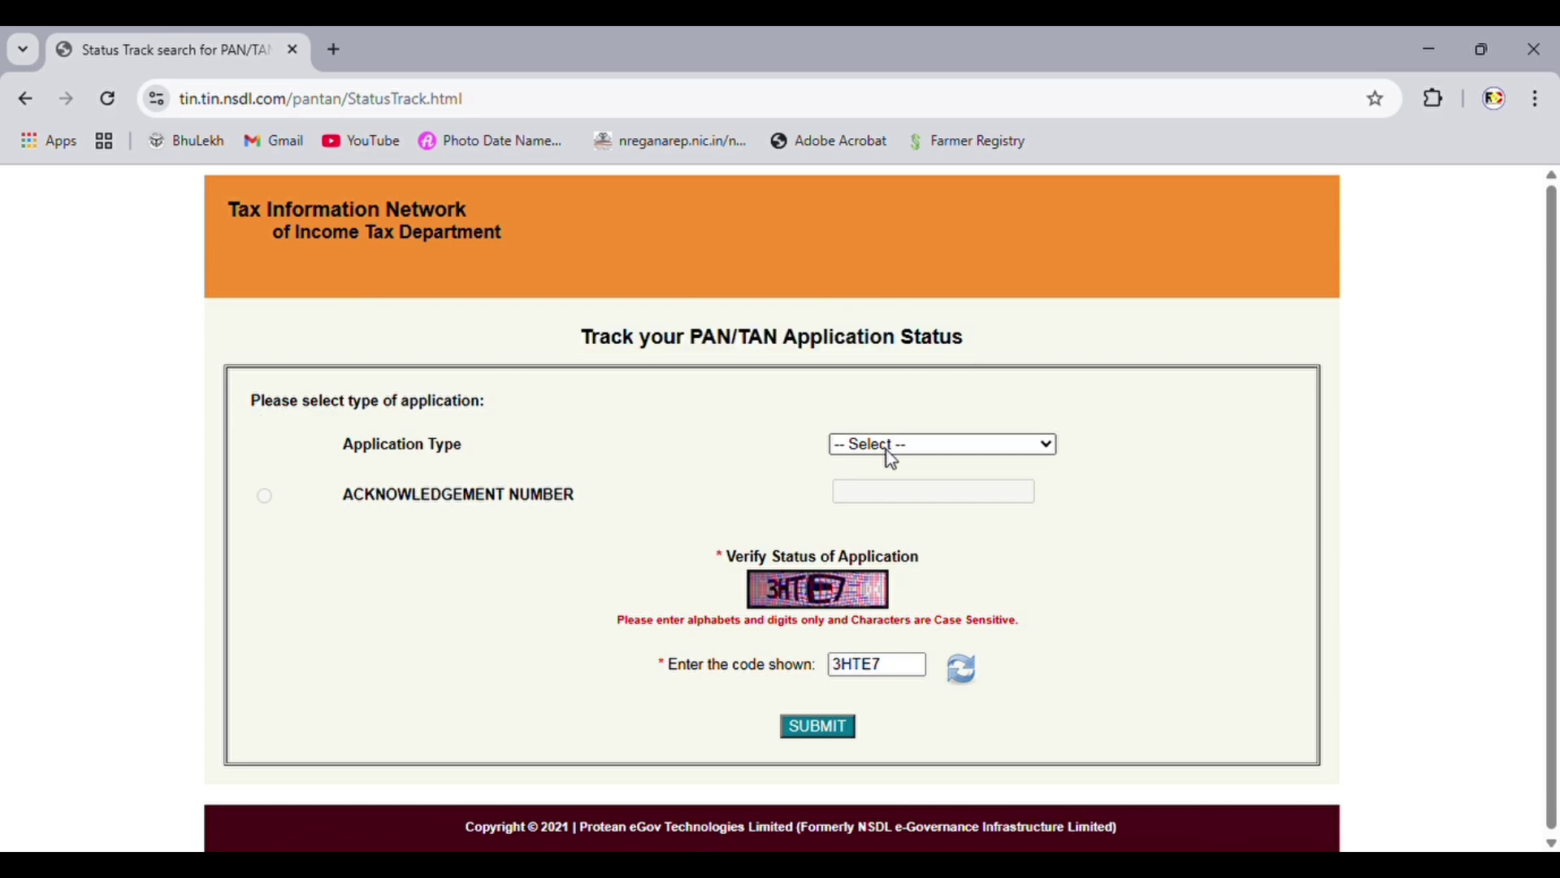
{"action": "left_click", "coordinate": [884, 508]}
{"action": "left_click", "coordinate": [797, 500]}
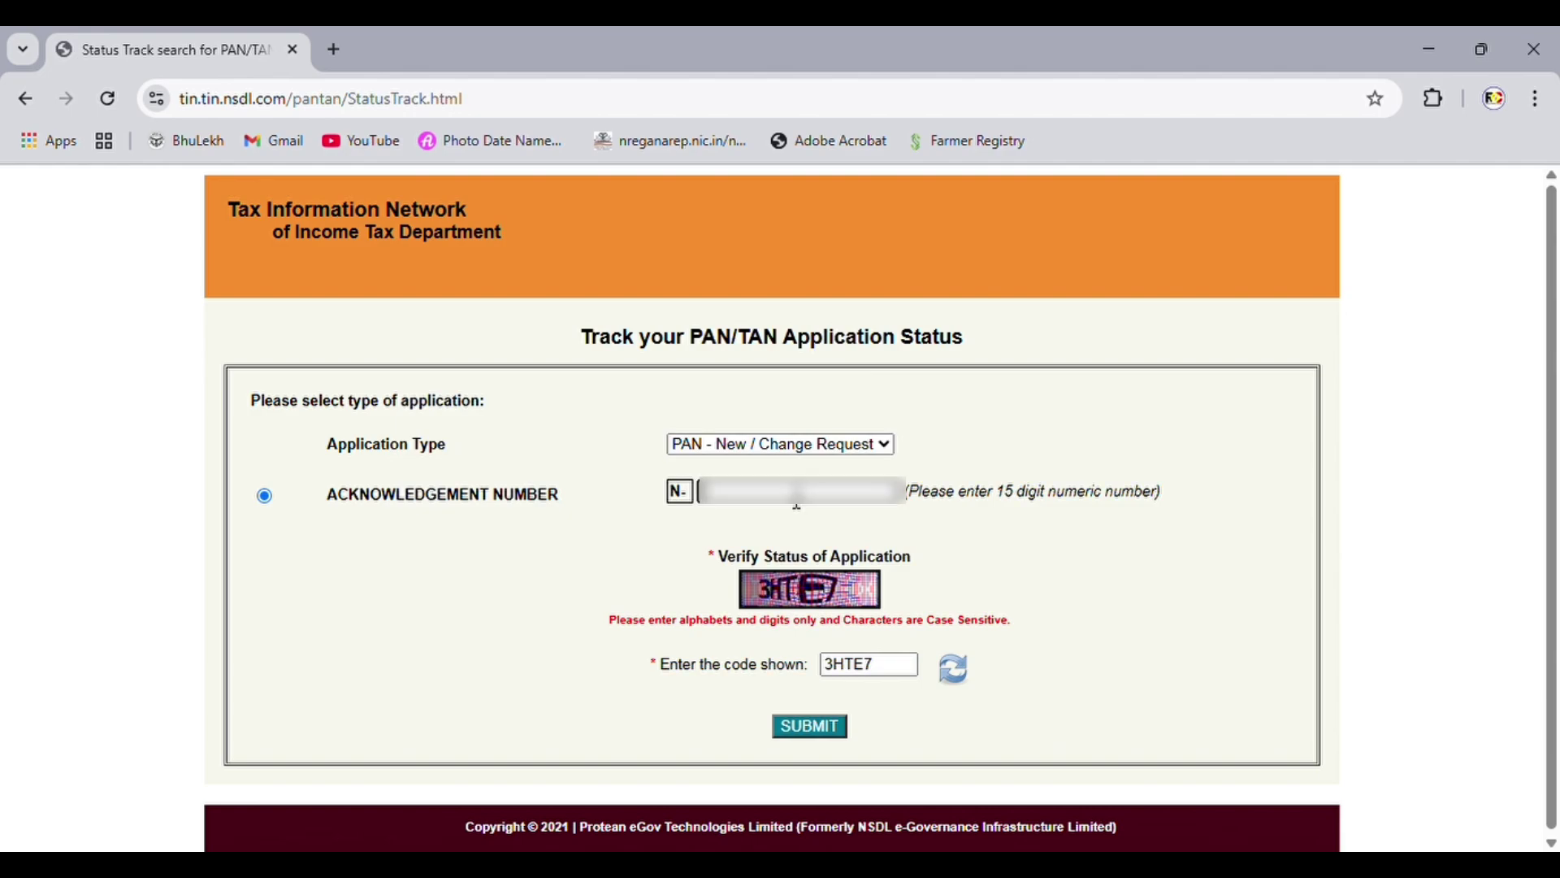
{"action": "key", "text": "ctrl+v"}
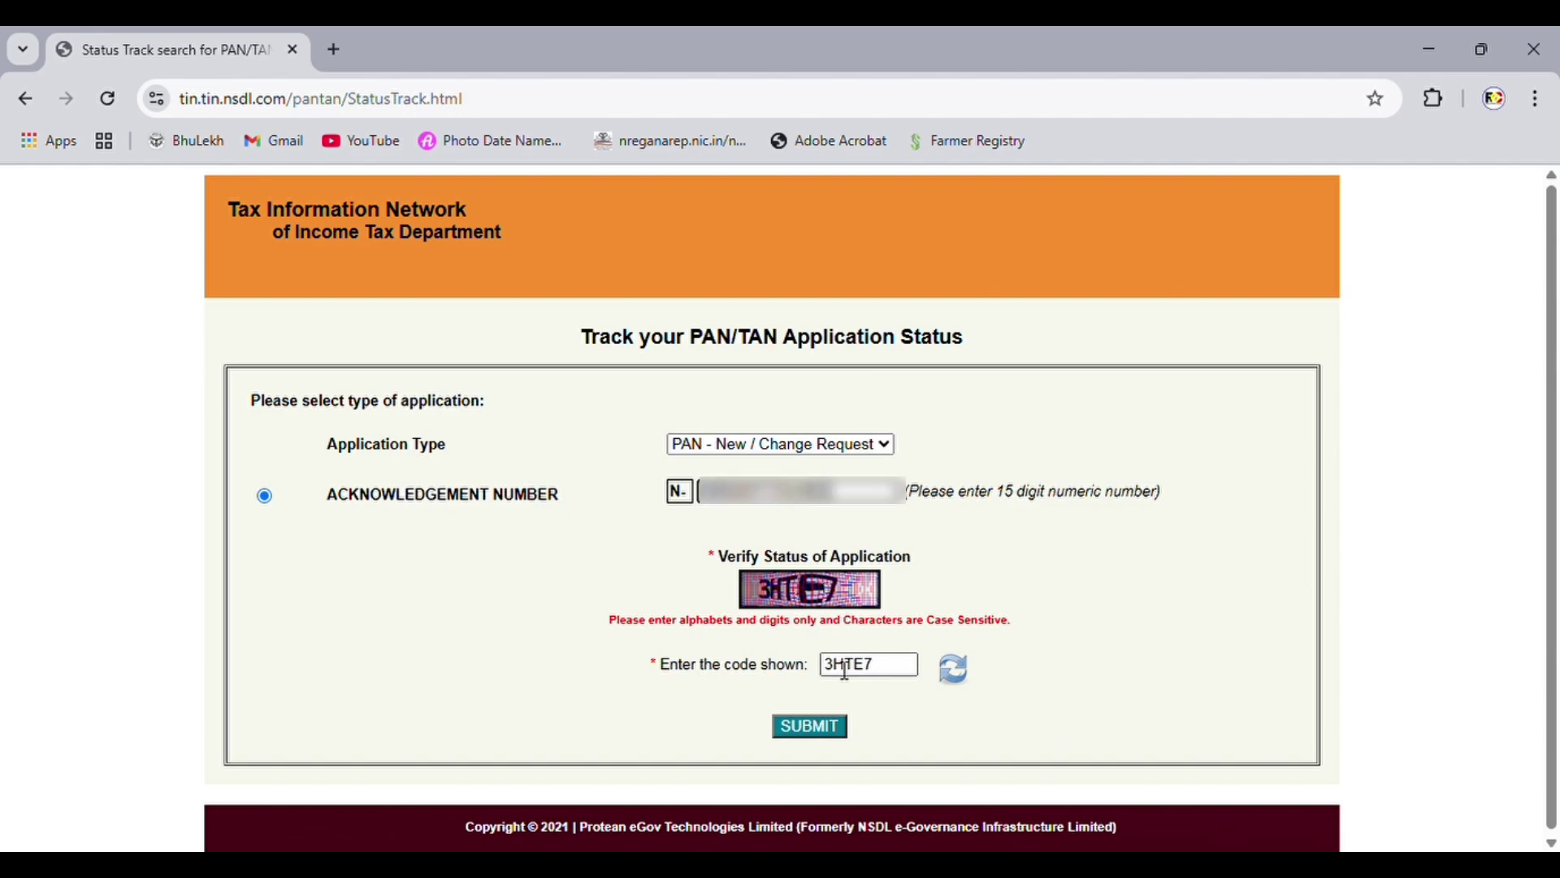
{"action": "left_click", "coordinate": [816, 727]}
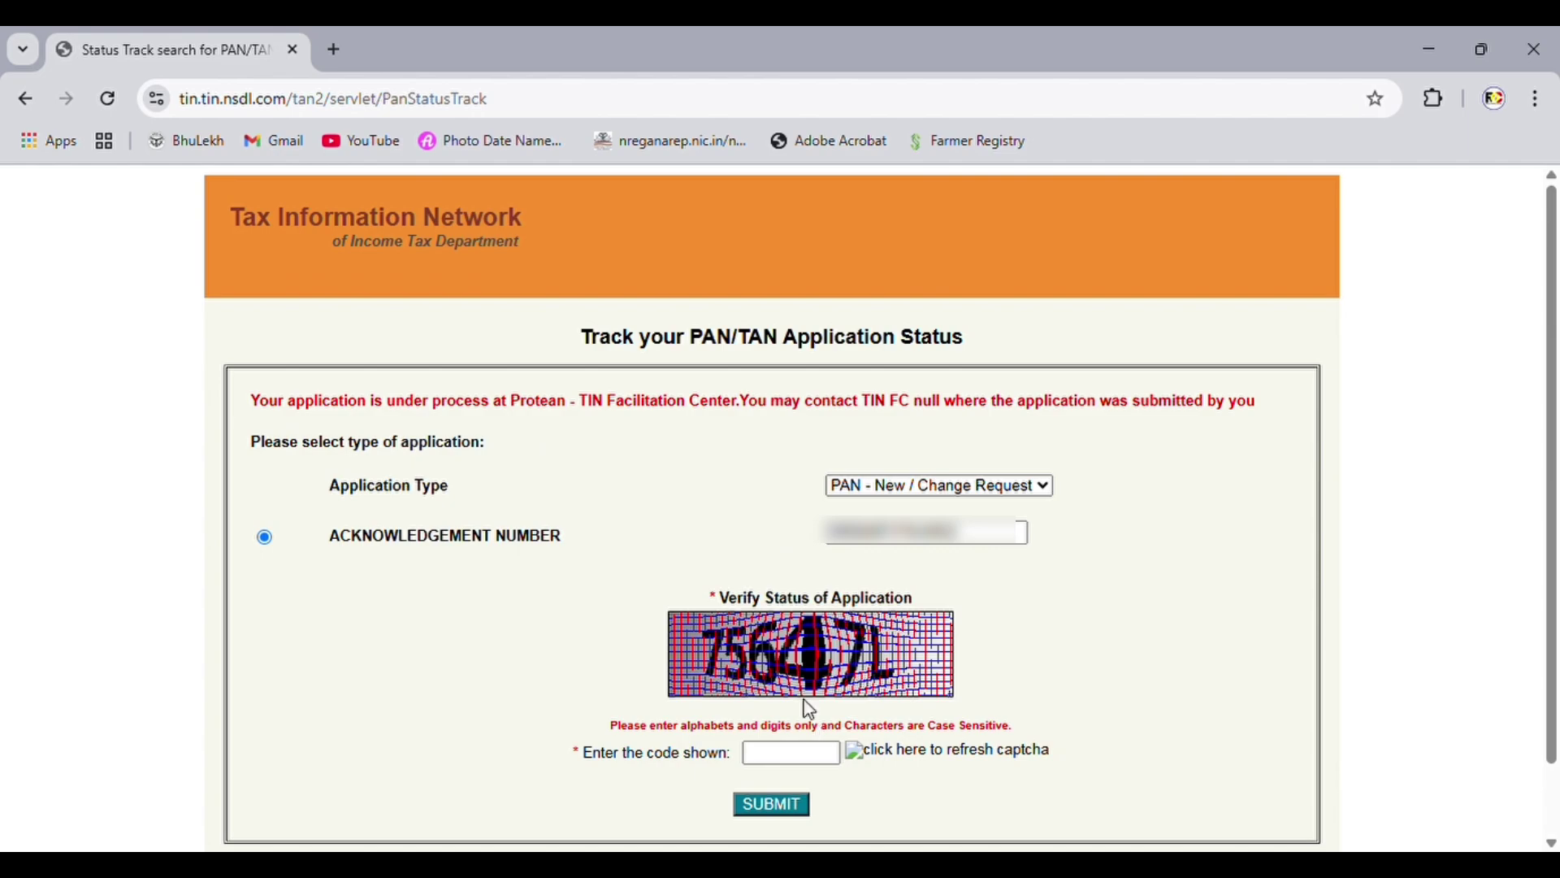
- Check the status message showing the application under process at Protean TIN Facilitation Center
{"action": "left_click_drag", "start_coordinate": [270, 404], "coordinate": [461, 421]}
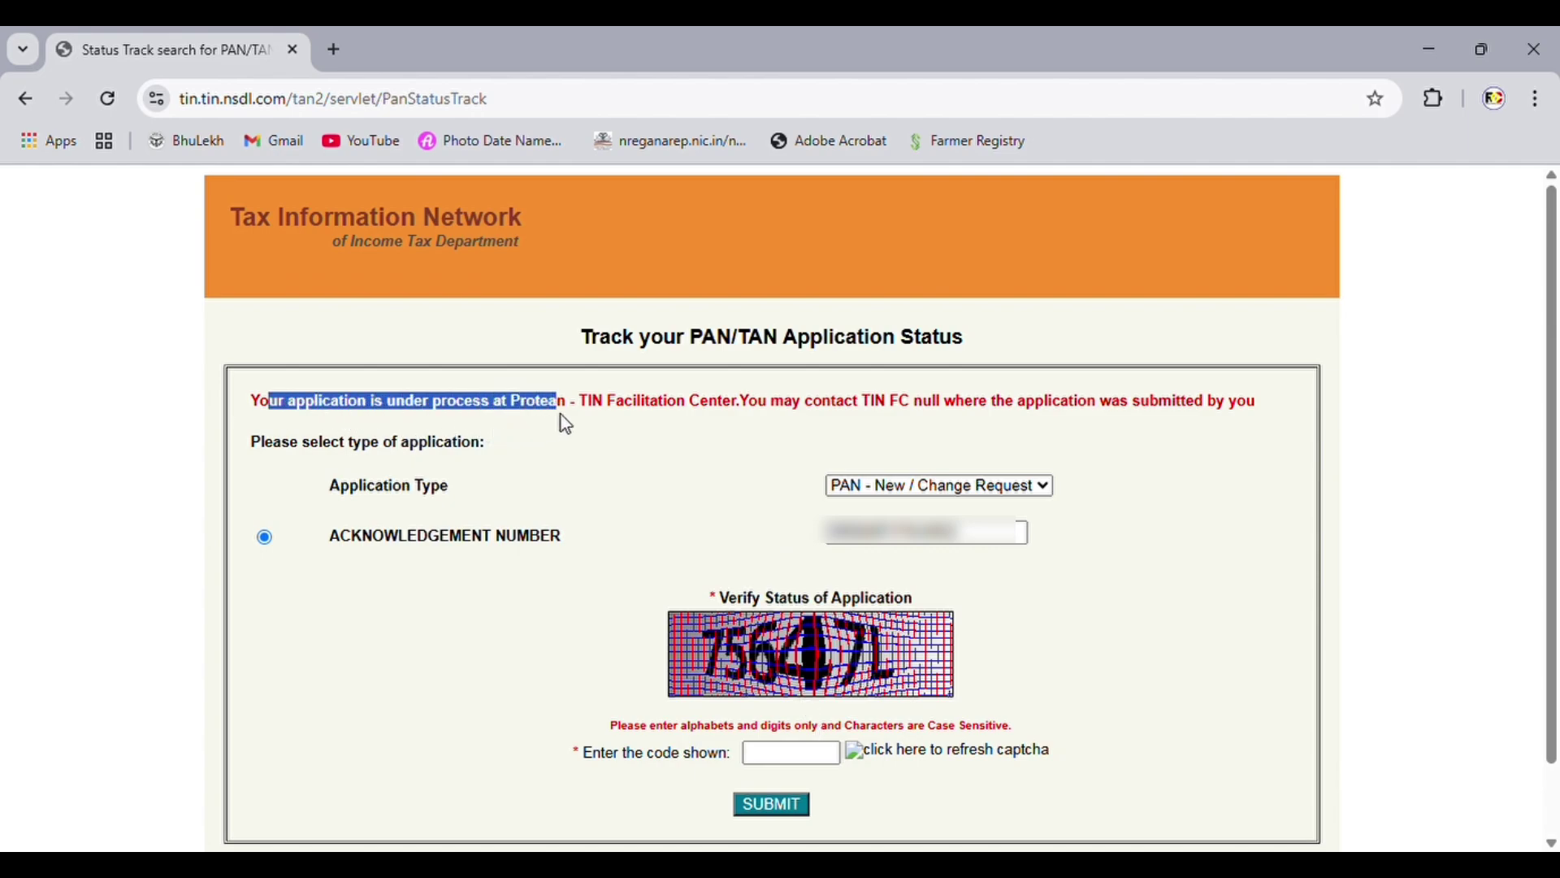
{"action": "left_click_drag", "start_coordinate": [590, 404], "coordinate": [1268, 411]}
{"action": "left_click", "coordinate": [1251, 509]}
{"action": "scroll", "coordinate": [1252, 509], "scroll_direction": "down", "scroll_amount": 1}
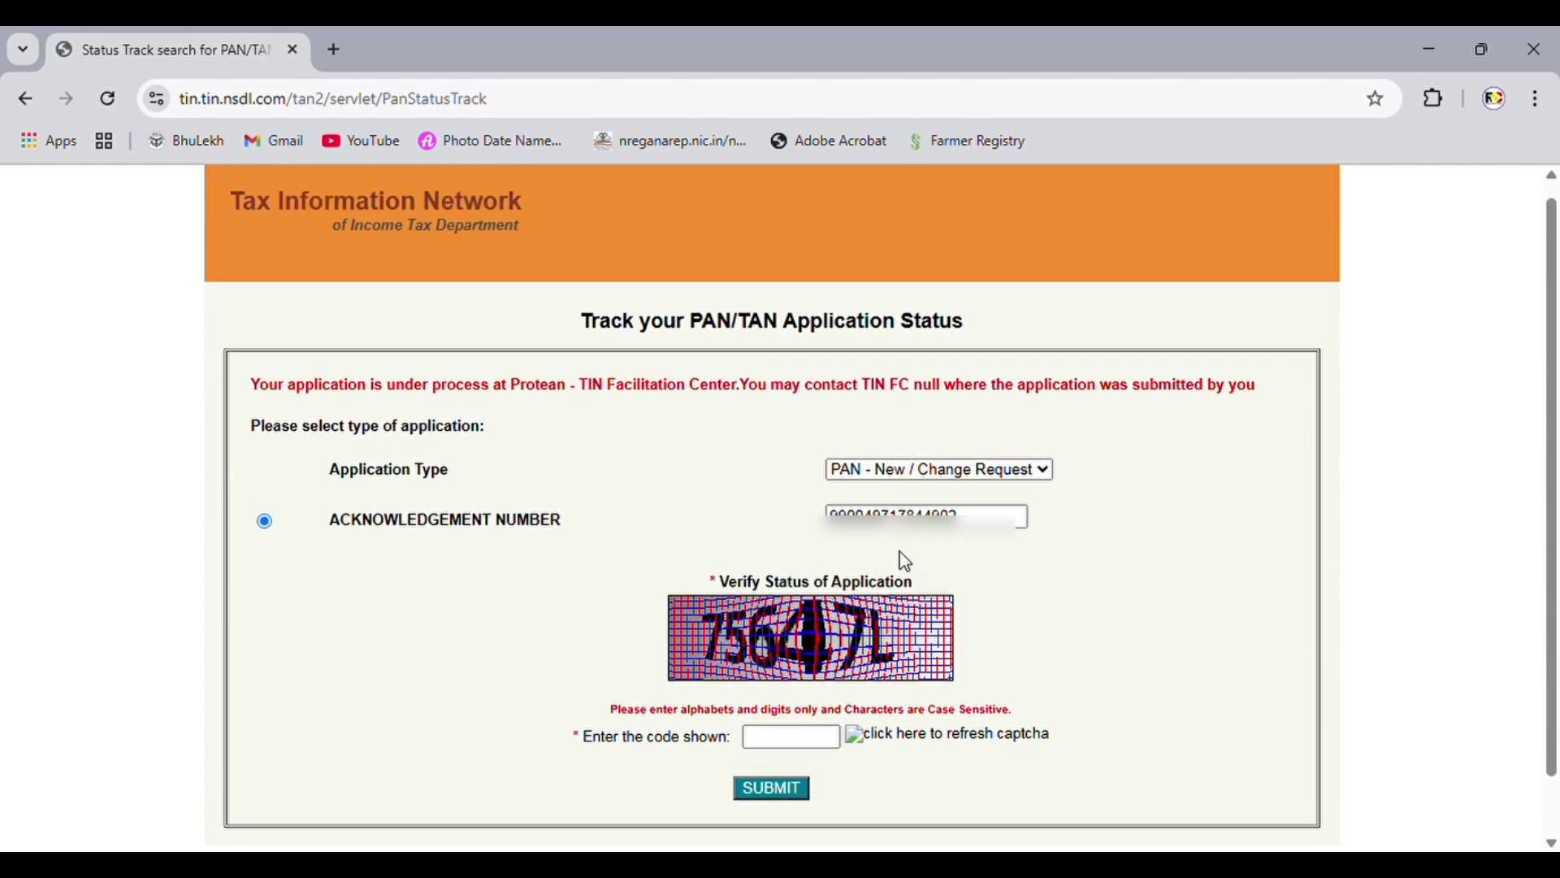
{"action": "scroll", "coordinate": [907, 561], "scroll_direction": "up", "scroll_amount": 1}
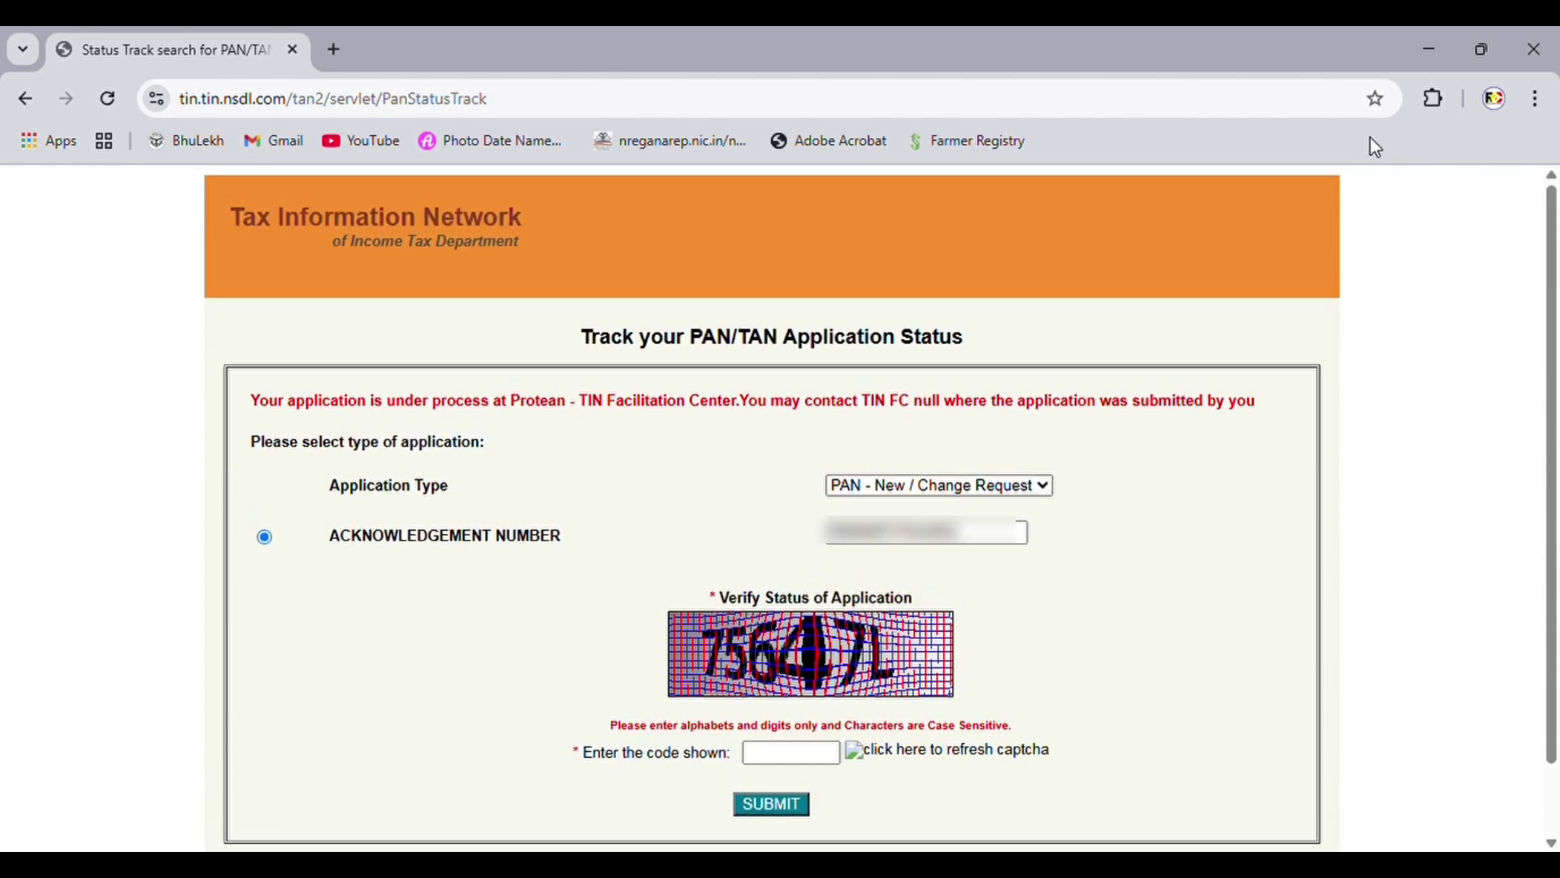